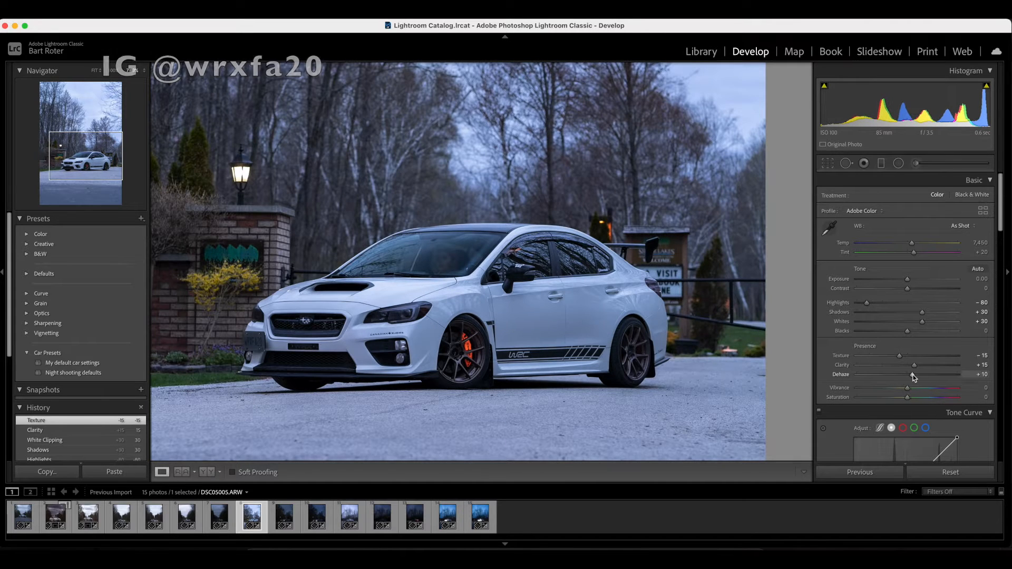
Set the daylight car photo's Vibrance to +10 and Saturation to -20
scroll(897, 369, "down", 1)
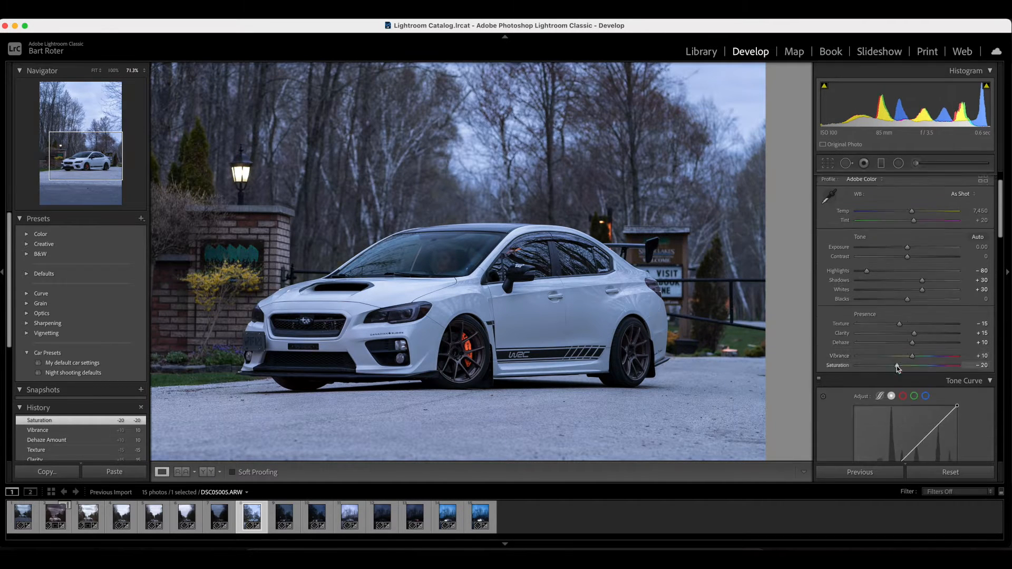
scroll(897, 369, "down", 5)
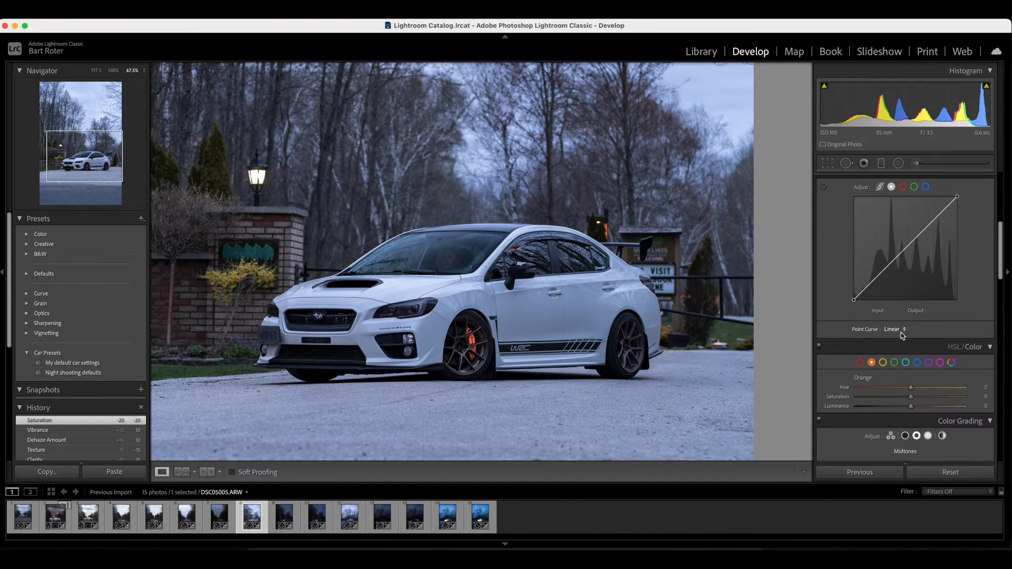
Set the Aqua hue to +100 and saturation to -100, and the Blue saturation to -50
scroll(891, 332, "down", 2)
left_click(861, 318)
left_click(883, 317)
left_click(906, 317)
left_click_drag(910, 342, 887, 353)
left_click(917, 318)
Set luminance noise reduction to 30 and inspect the car's door and windows up close
scroll(898, 352, "down", 5)
left_click(565, 314)
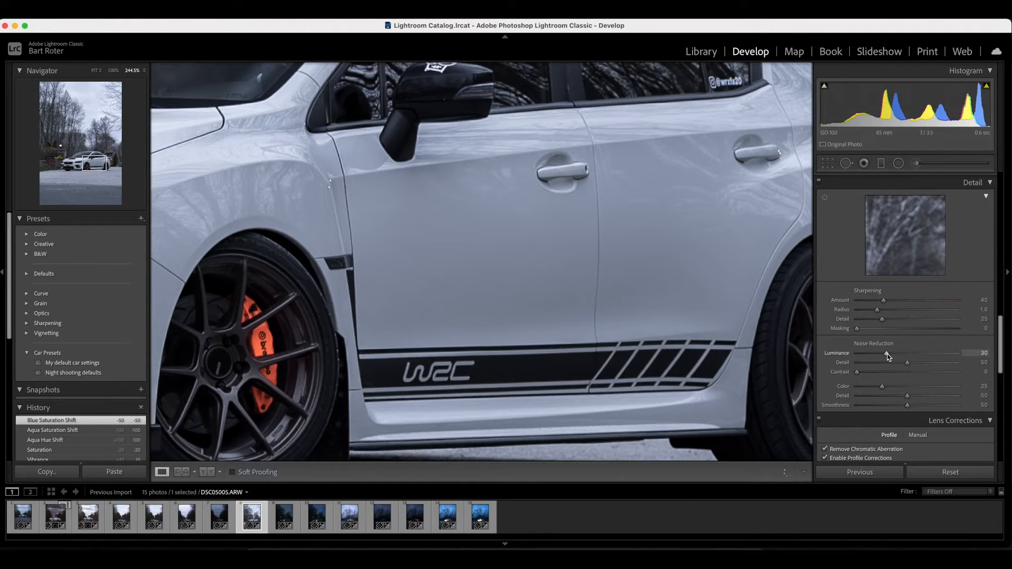
left_click(576, 316)
left_click_drag(495, 246, 616, 258)
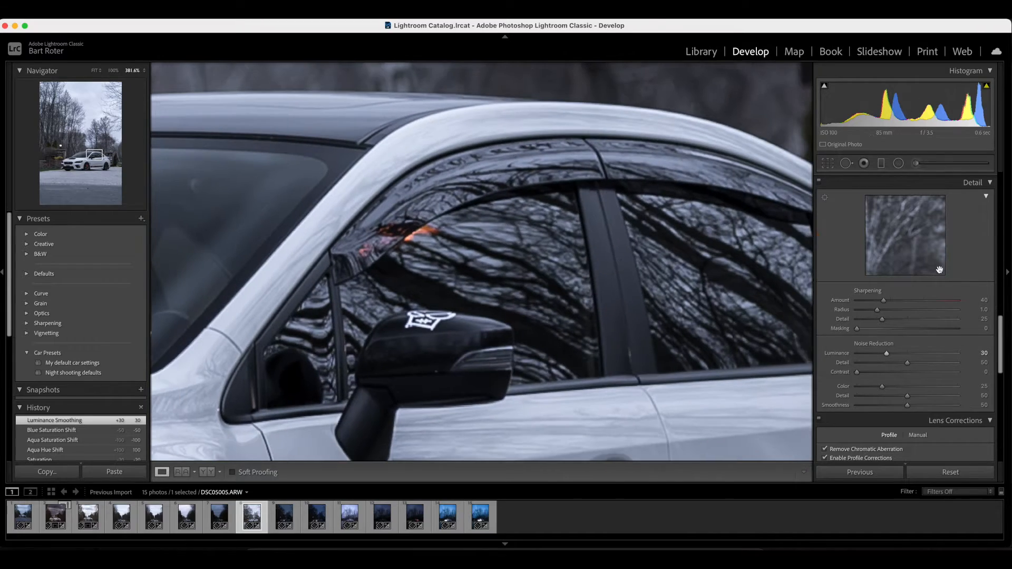
Lower the midtones on the point tone curve, moving input 128 to output 119
scroll(943, 271, "up", 8)
mouse_move(882, 371)
left_mouse_down()
mouse_move(914, 372)
mouse_move(881, 372)
left_mouse_up()
left_click(905, 335)
left_click(503, 245)
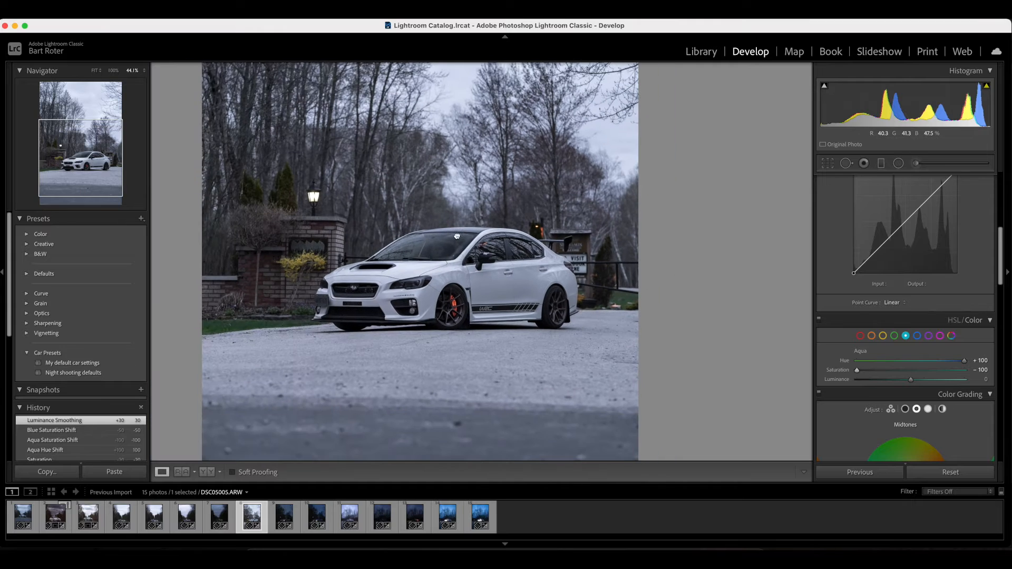
scroll(902, 253, "up", 3)
left_click_drag(905, 275, 907, 283)
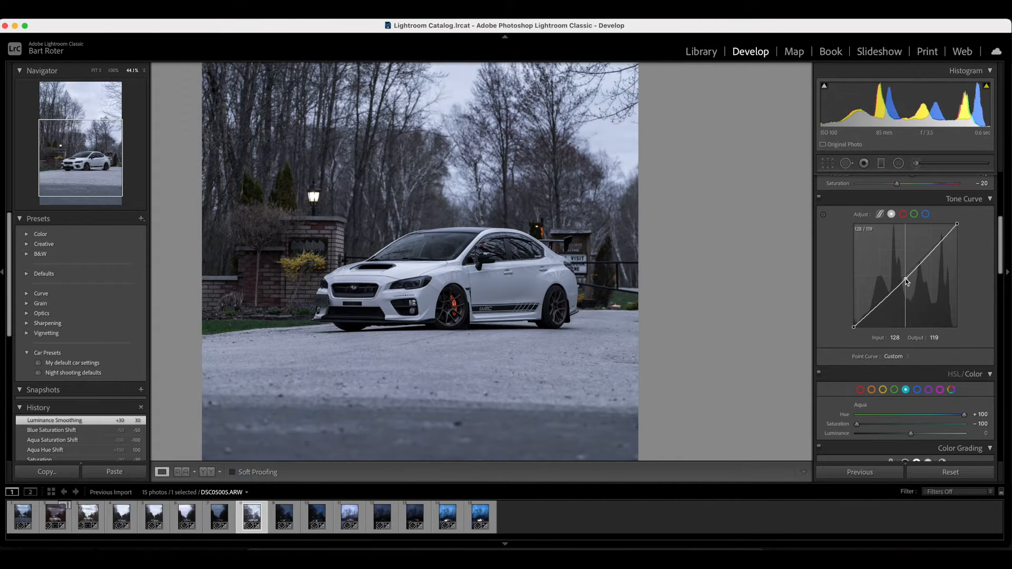
On photo DSC05007, set Highlights to -70, Shadows to +20 and the temperature to 6,922, leaving Whites at 0
scroll(944, 254, "up", 5)
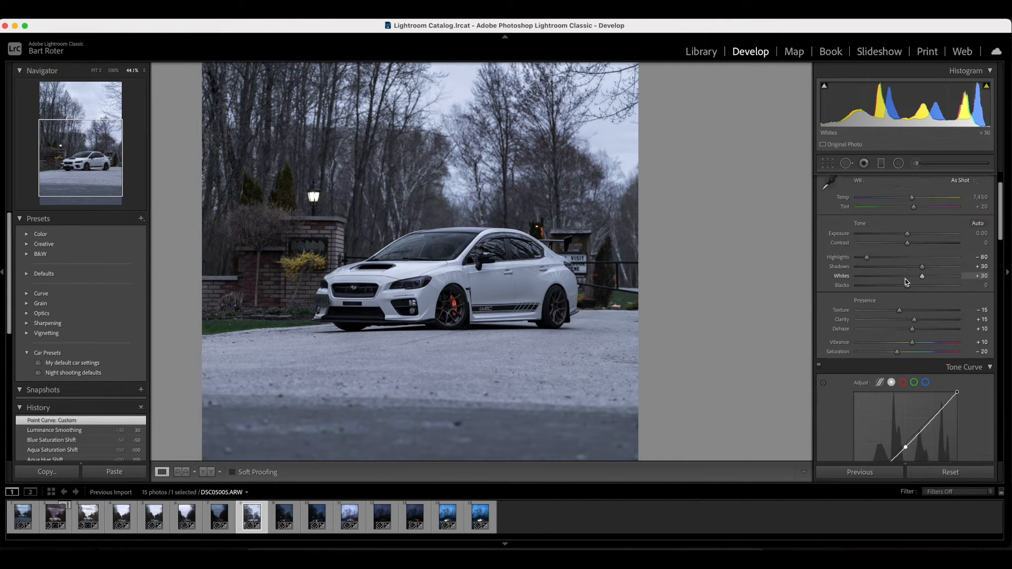
left_click(285, 516)
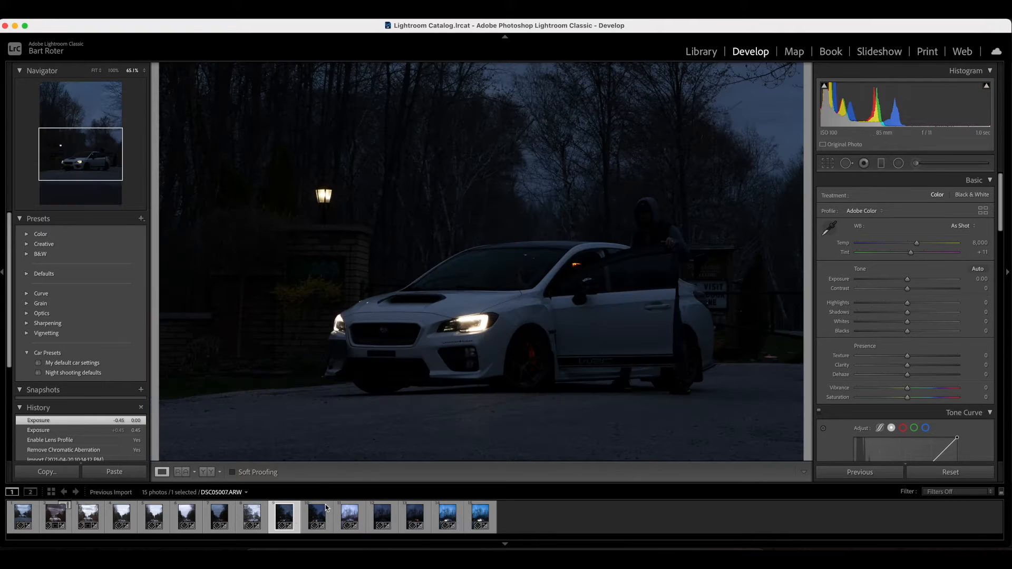
left_click(326, 508)
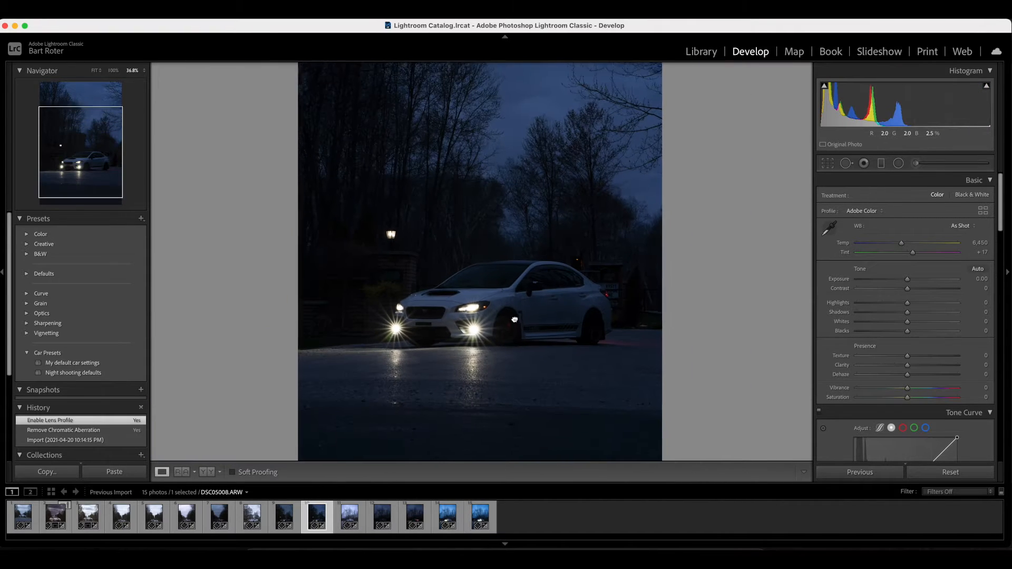
key("Left")
mouse_move(907, 303)
left_mouse_down()
mouse_move(865, 304)
mouse_move(924, 314)
mouse_move(889, 325)
mouse_move(909, 322)
left_mouse_up()
double_click(908, 322)
mouse_move(917, 243)
left_mouse_down()
mouse_move(895, 244)
mouse_move(920, 245)
mouse_move(907, 246)
left_mouse_up()
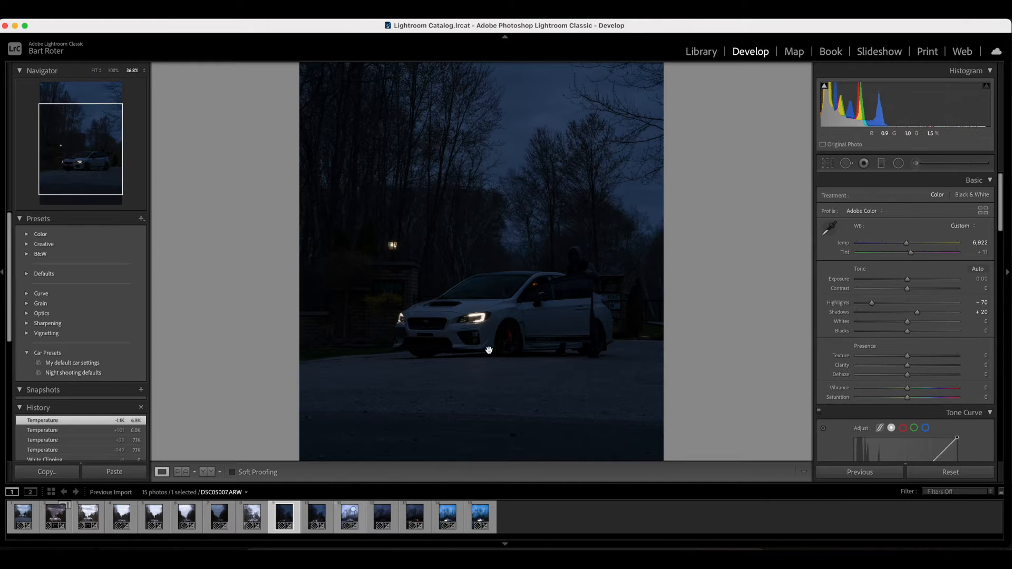
Set the temperature of DSC05008 to 6,450 and the Exposure of DSC05005 to -0.15
left_click(318, 519)
left_click_drag(902, 244, 901, 247)
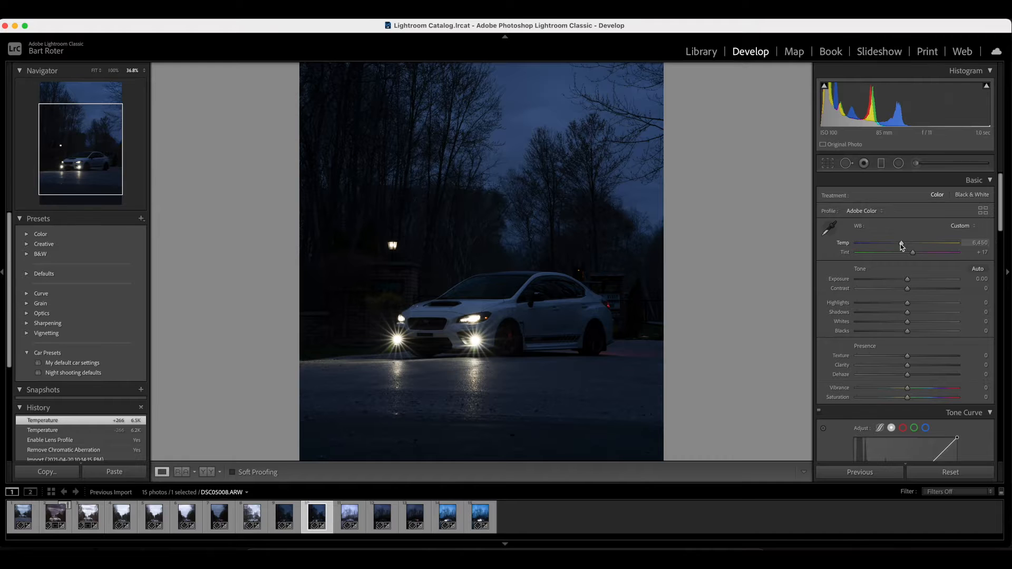
left_click(252, 519)
left_click_drag(908, 280, 906, 279)
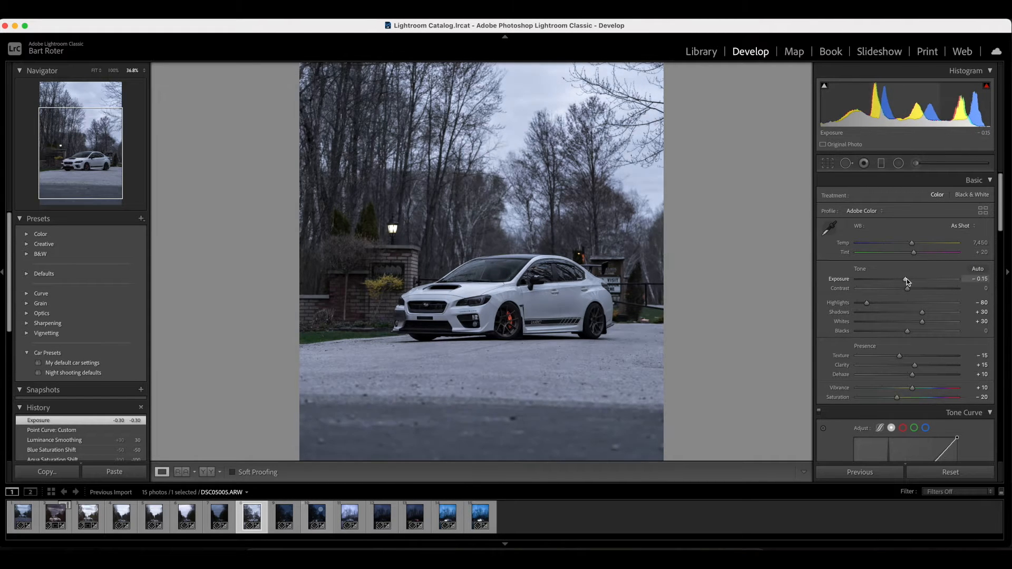
On photo DSC05008, set Highlights to -60, Shadows to +30 and Whites to +40
left_click(316, 517)
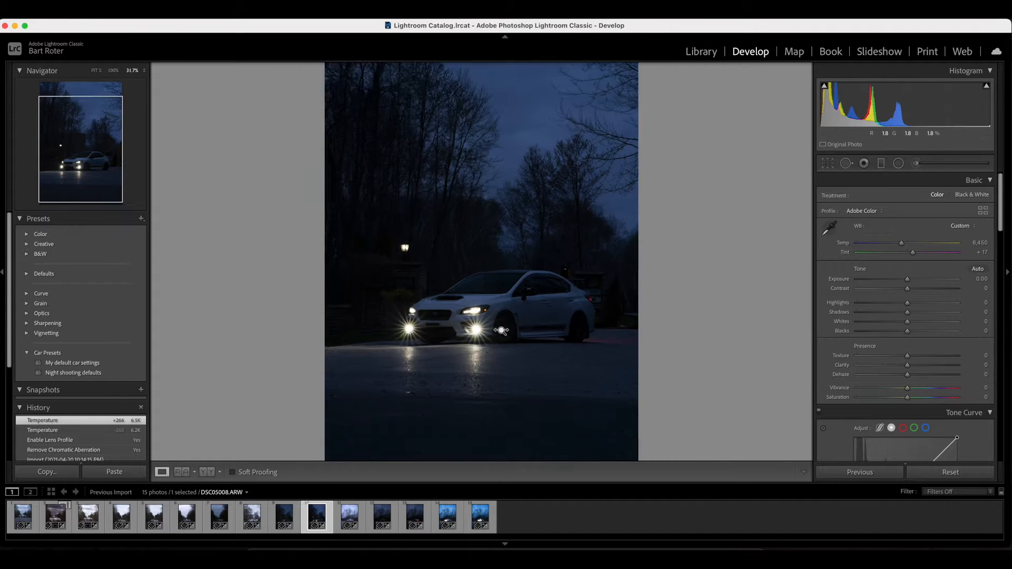
left_click_drag(907, 302, 889, 309)
left_click_drag(907, 311, 877, 304)
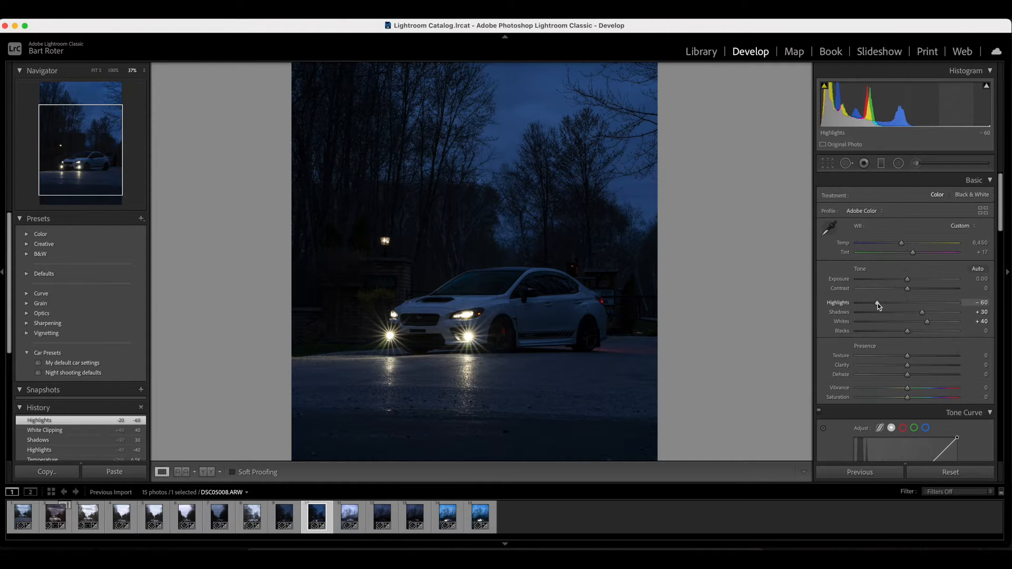
Set Clarity to +30, Texture to -20, Vibrance to +10 and Saturation to -20 on the headlight photo
scroll(878, 303, "down", 2)
mouse_move(907, 341)
left_mouse_down()
mouse_move(929, 343)
mouse_move(906, 333)
left_mouse_up()
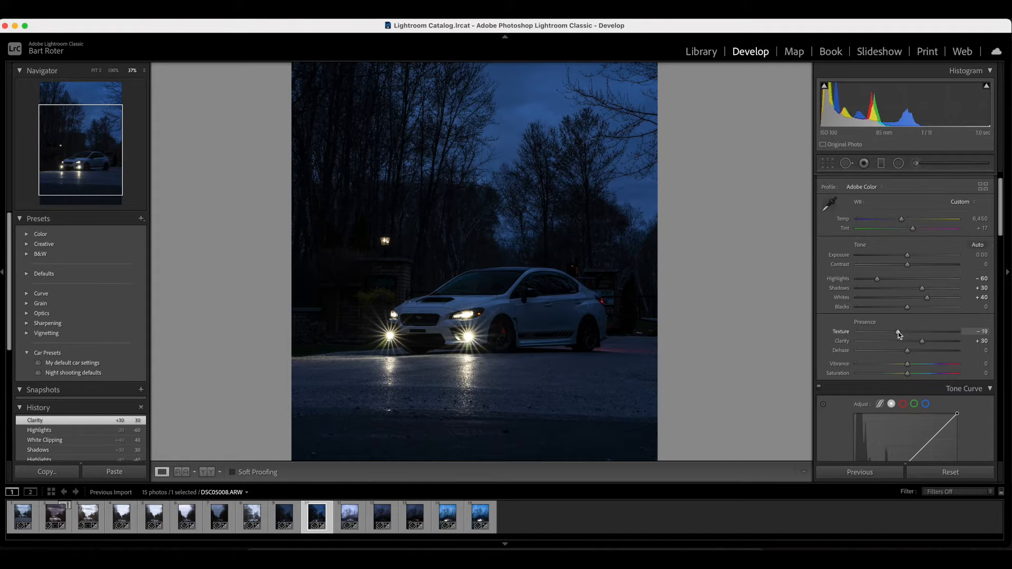
left_click_drag(898, 332, 907, 350)
left_click_drag(907, 364, 911, 364)
left_click_drag(907, 374, 897, 373)
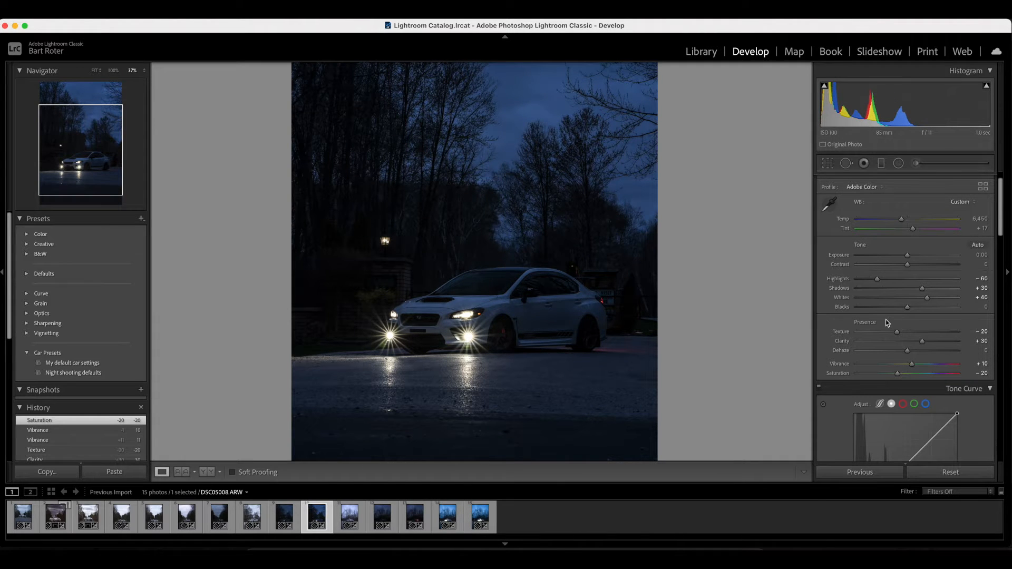
Warm the headlight photo to a temperature of 7,483 and reset the trial tone curve adjustment to linear
left_click_drag(903, 221, 906, 263)
key("super+z")
scroll(907, 259, "down", 8)
double_click(906, 263)
scroll(906, 253, "up", 8)
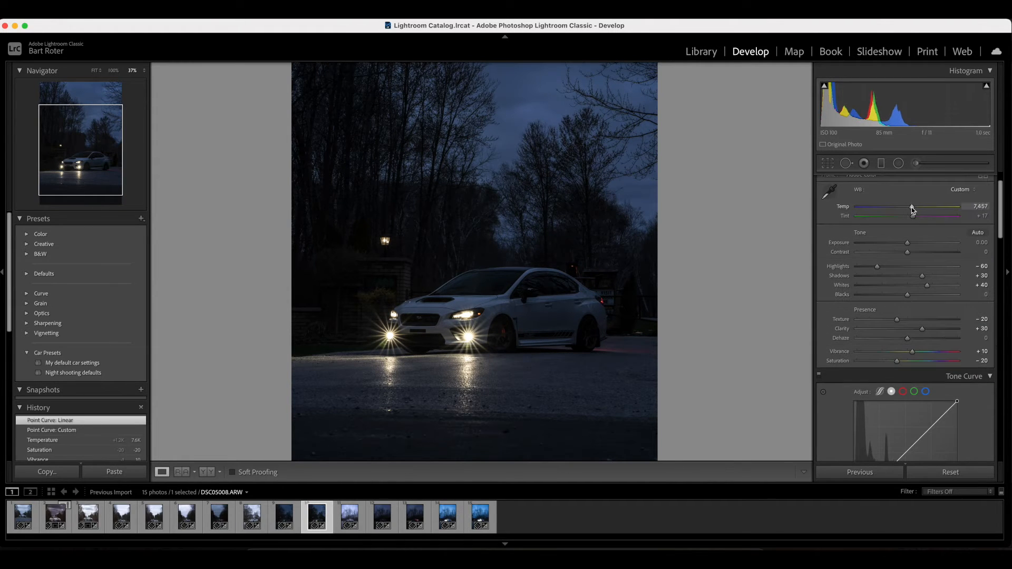
left_click_drag(911, 210, 911, 209)
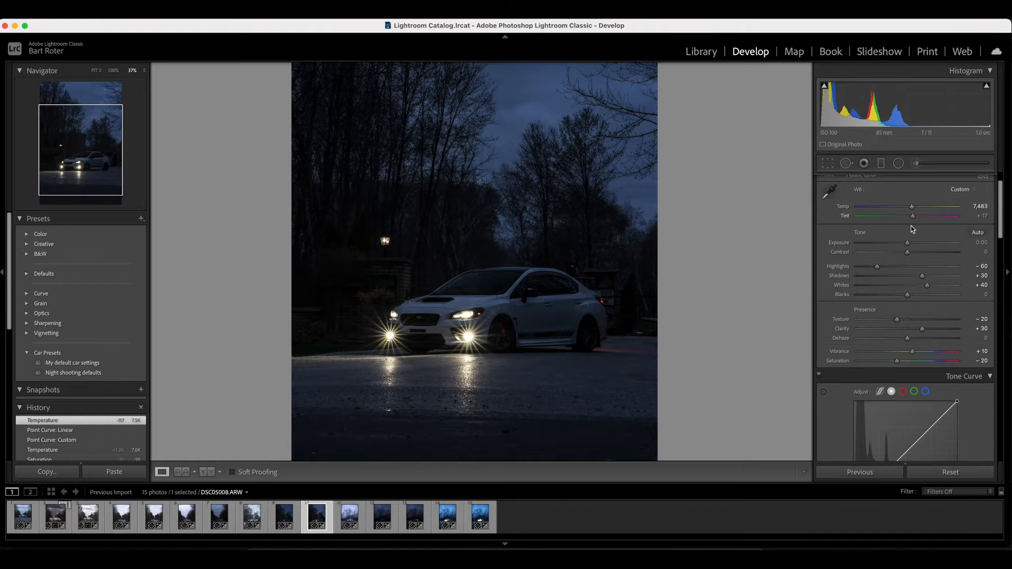
Shift the Aqua hue to its maximum, fully desaturate Aqua, and reduce the Blue saturation while keeping Blue hue and luminance at 0
scroll(911, 227, "down", 10)
scroll(911, 227, "down", 2)
left_click_drag(911, 301, 968, 301)
left_click_drag(911, 311, 846, 312)
left_click(917, 276)
mouse_move(912, 311)
left_mouse_down()
mouse_move(898, 312)
mouse_move(913, 302)
mouse_move(919, 322)
mouse_move(895, 315)
left_mouse_up()
double_click(913, 302)
scroll(912, 306, "up", 1)
double_click(908, 322)
Set the Green saturation to -30, the Red luminance to +31 and the Red saturation to +15, with Red hue reset to 0
left_click(860, 278)
left_click(893, 278)
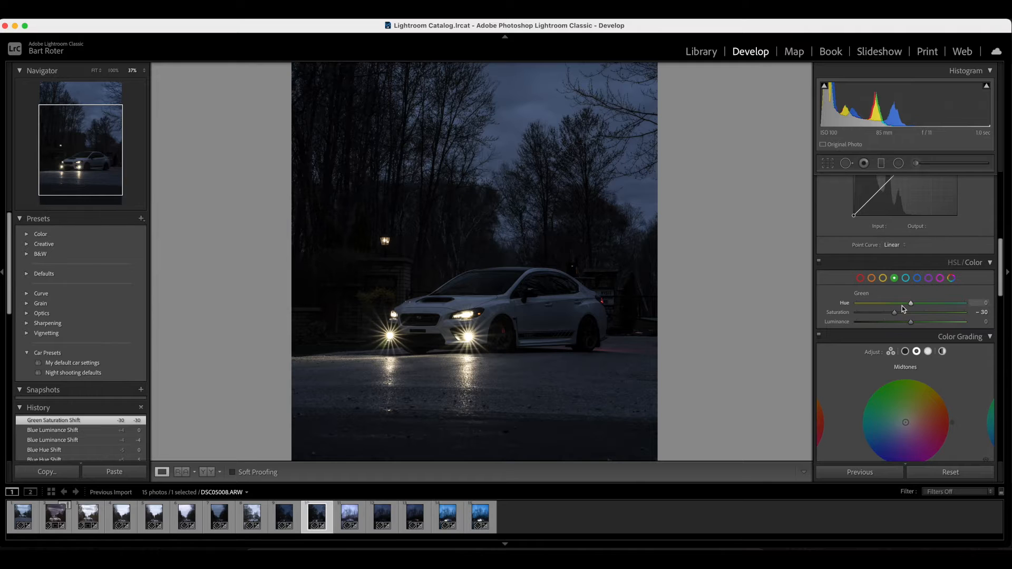
left_click(860, 278)
left_click_drag(937, 324, 895, 302)
double_click(895, 303)
Set the Green hue to -100 and saturation to -43, and the Yellow saturation to -100
left_click(894, 278)
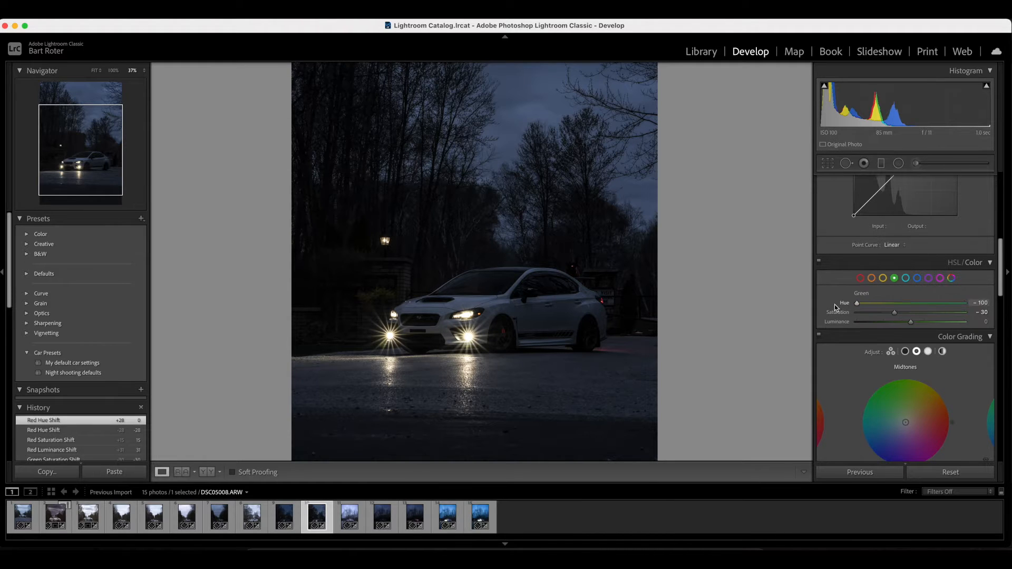
left_click_drag(895, 313, 854, 316)
left_click(883, 278)
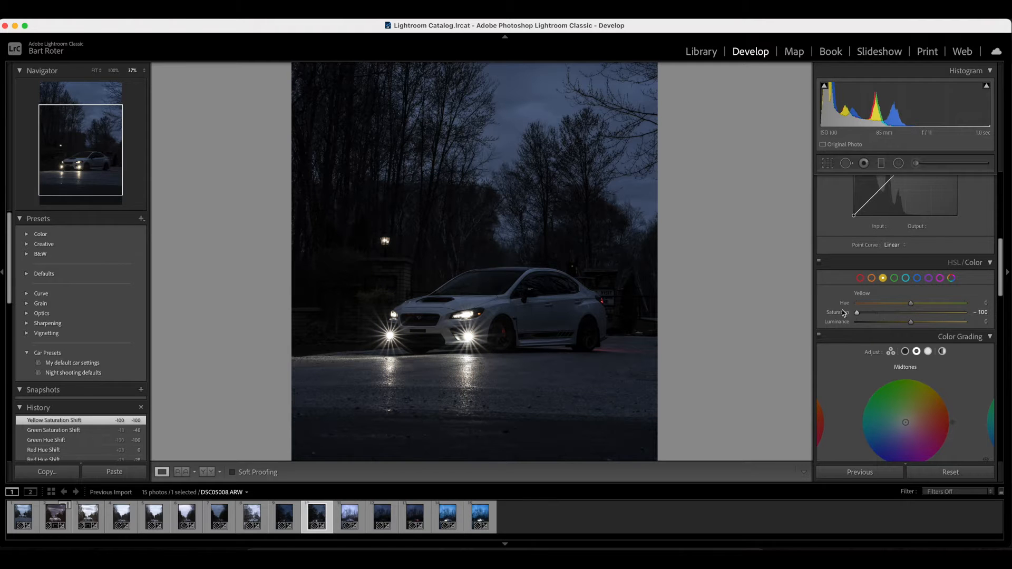
Compare the edited photos DSC05005, DSC05007 and DSC05008 with one another
scroll(903, 290, "down", 5)
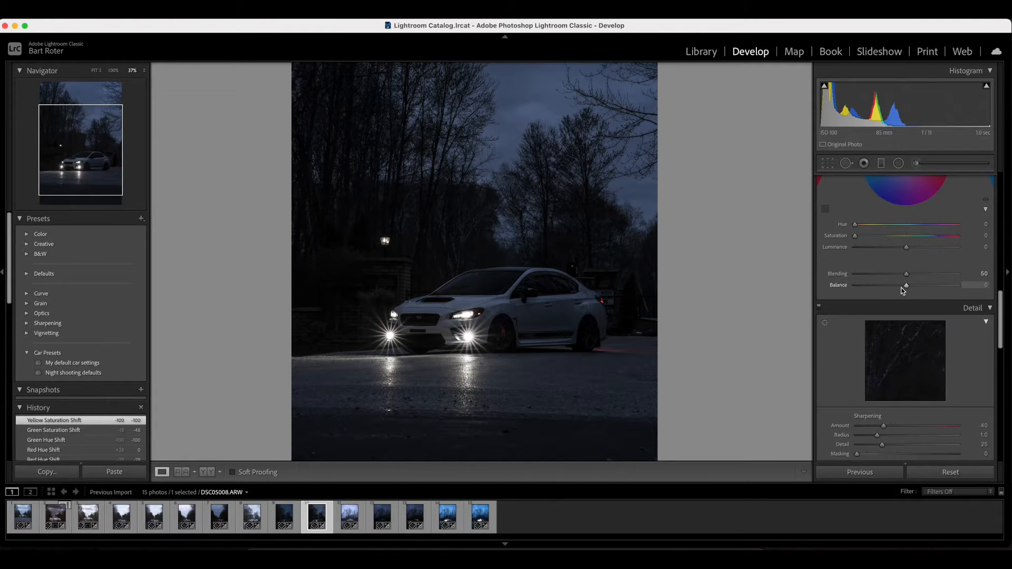
scroll(902, 290, "up", 10)
key("Left")
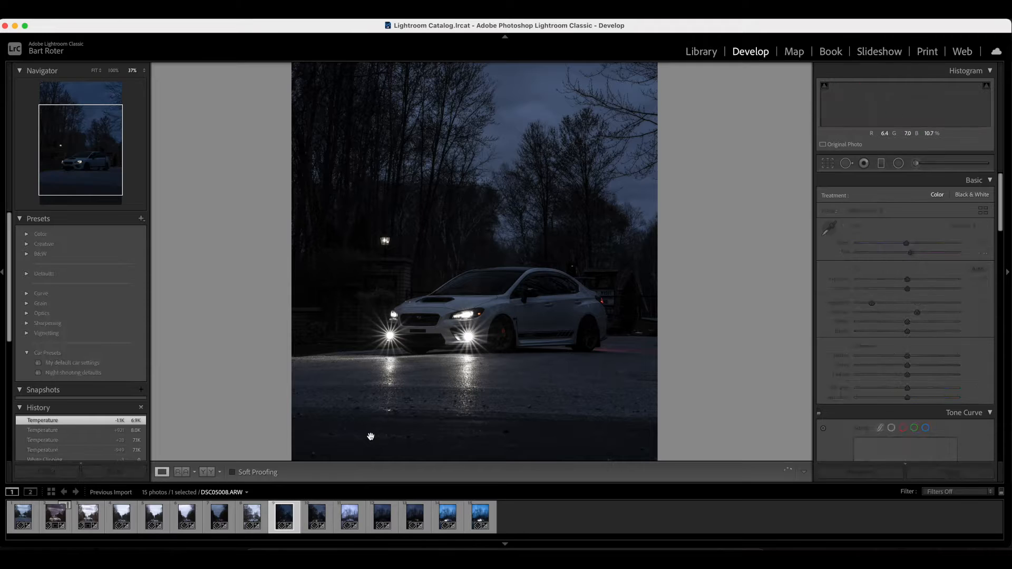
key("Left")
key("Right")
key("Right")
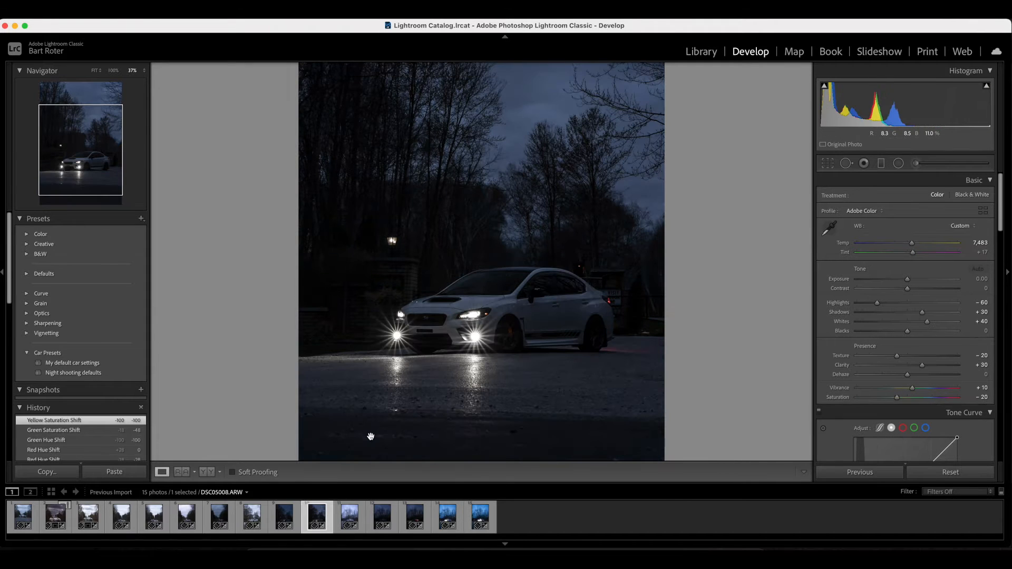
key("Left")
key("Left")
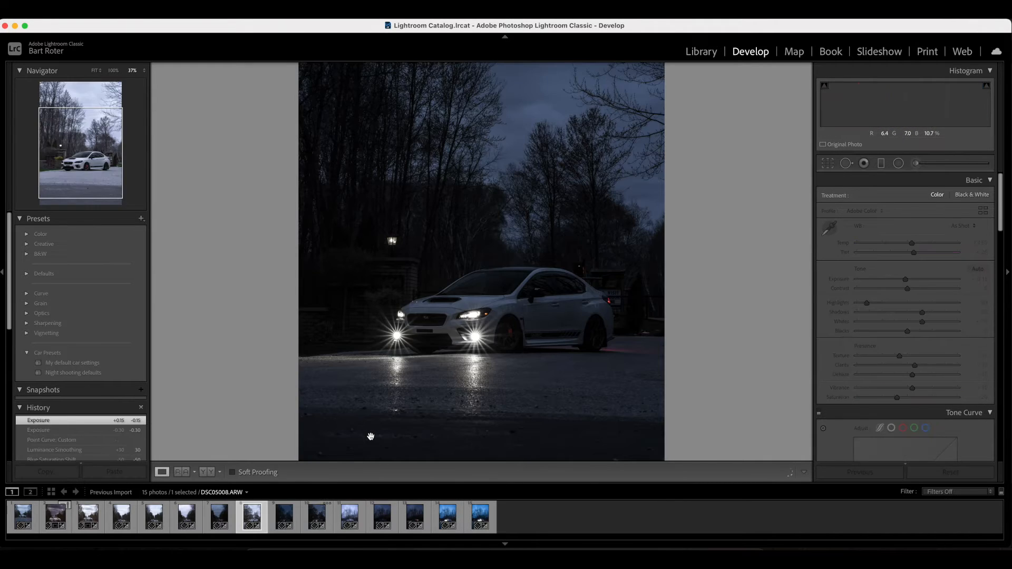
Select photos DSC05005 through DSC05008 and open them as layers in one Photoshop document
left_click(326, 520, "shift")
right_click(388, 228)
mouse_move(411, 314)
left_click(557, 376)
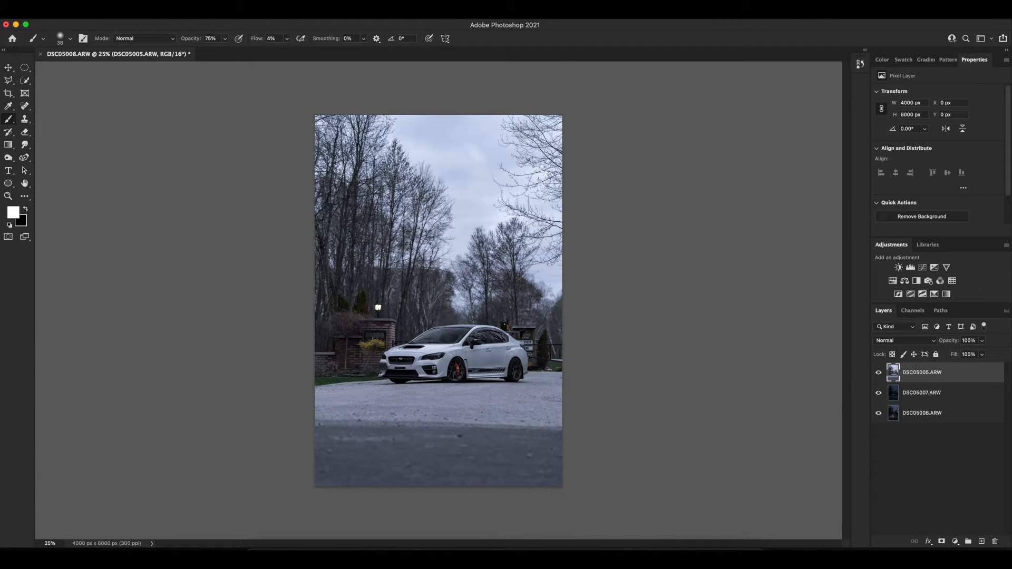
Select all three photo layers and auto-align them
scroll(470, 320, "up", 5)
scroll(469, 320, "down", 5)
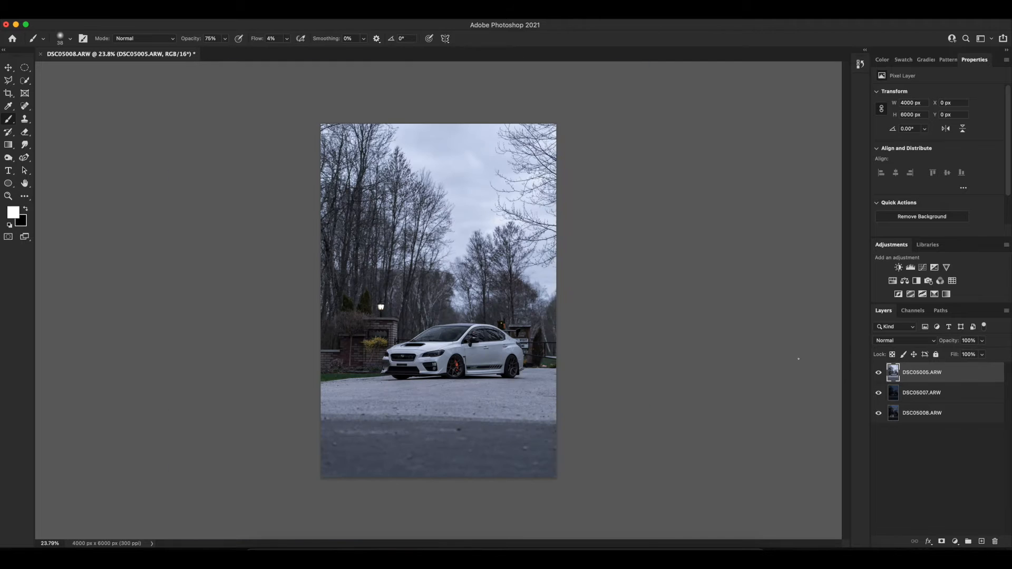
left_click(942, 416, "shift")
left_click(97, 14)
left_click(122, 241)
key("Return")
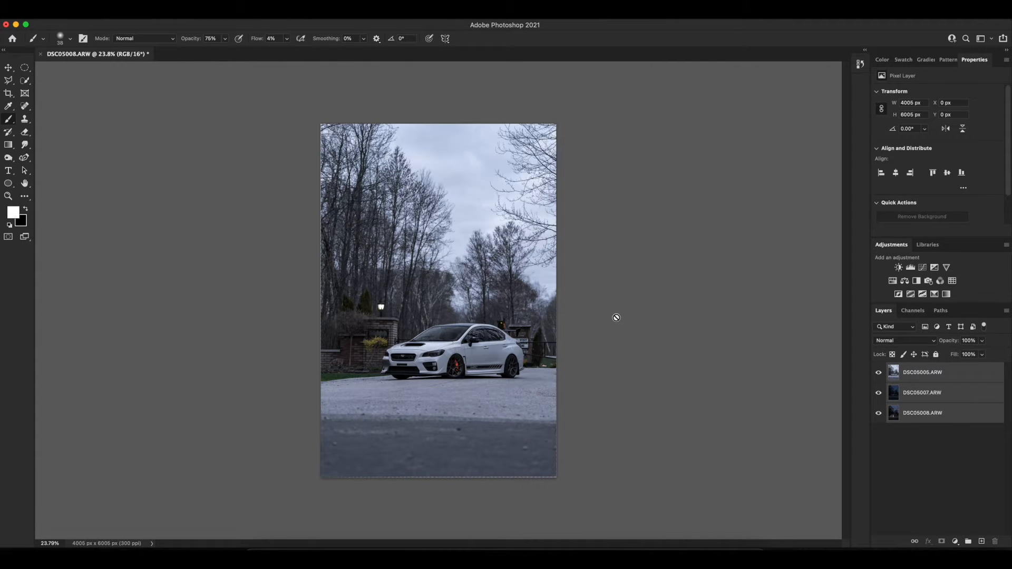
Move the DSC05005.ARW layer below DSC05007.ARW and rename it CAR
left_click_drag(915, 372, 891, 385)
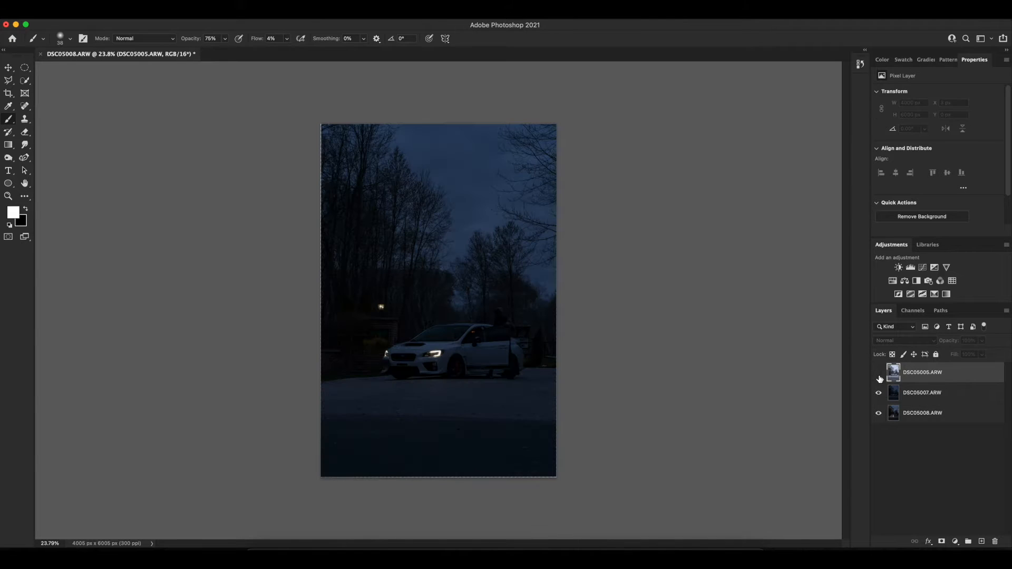
double_click(914, 393)
type("CAR")
Rename the DSC05008.ARW layer BACKGROUND and the DSC05007.ARW layer C-LIGHTS
double_click(917, 413)
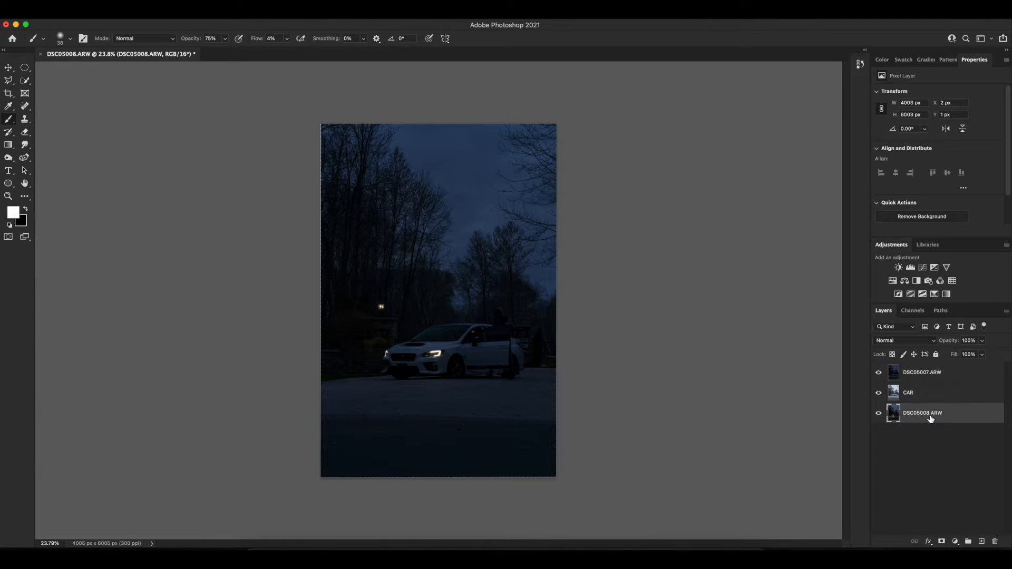
type("BACKGROUND")
key("Return")
double_click(922, 372)
type("C")
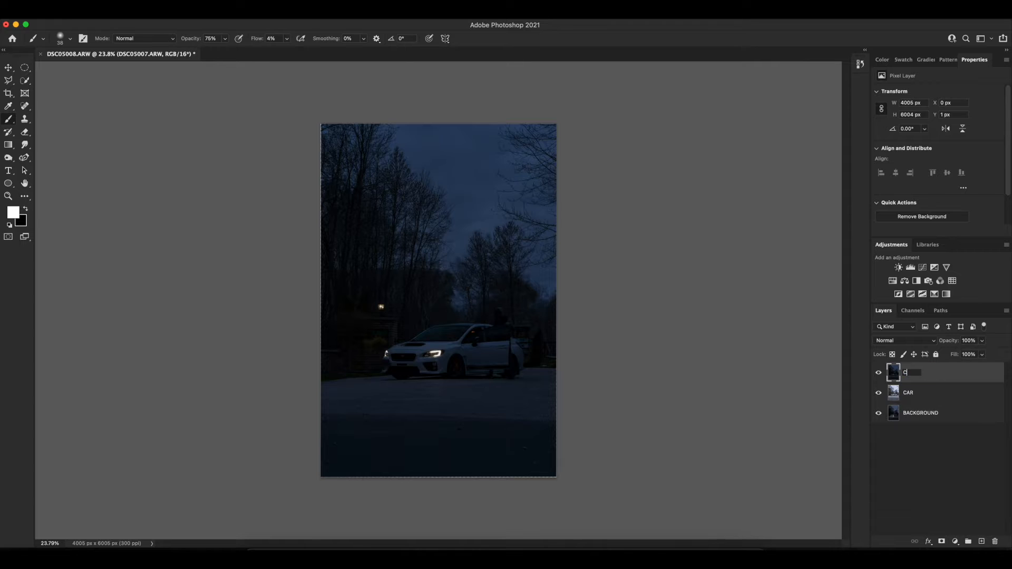
type("-LIGHTS")
key("Return")
Hide the C-LIGHTS layer, compare CAR with the background, and make CAR the visible active layer
left_click(878, 372)
left_click(878, 392)
left_click(878, 393)
left_click(878, 392)
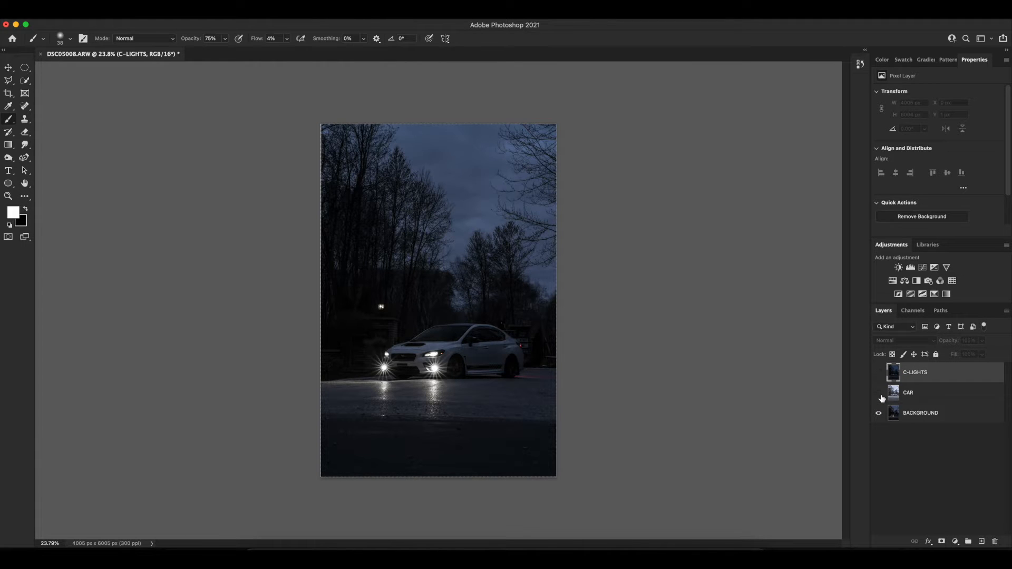
left_click(878, 393)
left_click(917, 393)
Switch to the Polygonal Lasso, compare the CAR layer with the background, and keep CAR visible and active
key("l")
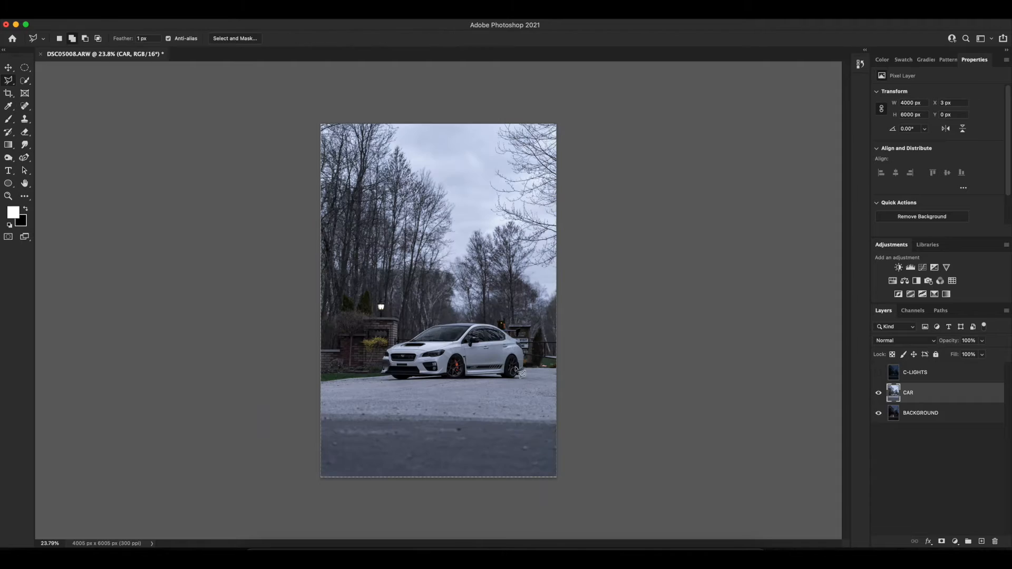
scroll(527, 375, "up", 5)
scroll(546, 414, "down", 3)
scroll(548, 415, "up", 3)
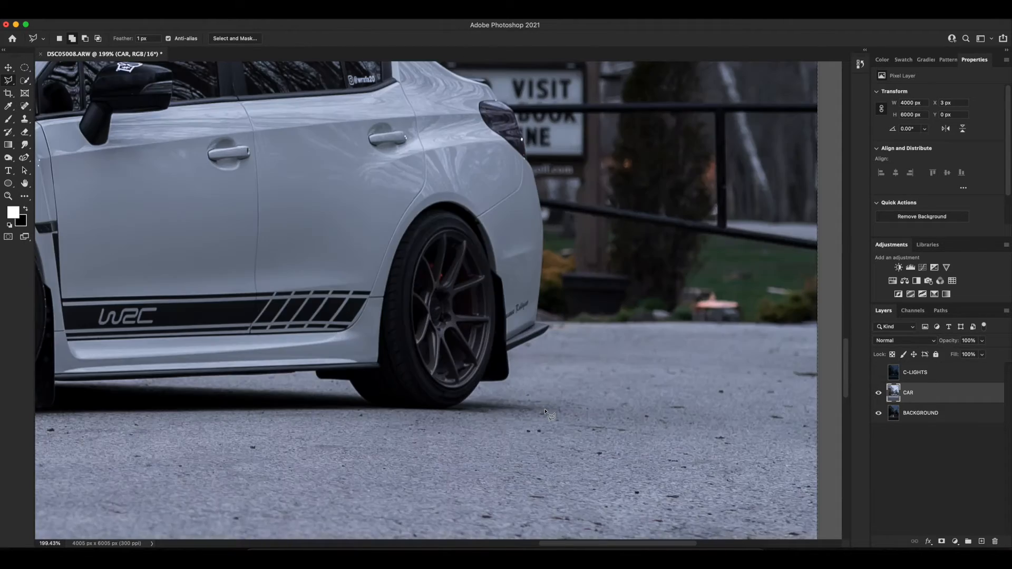
scroll(548, 415, "down", 4)
left_click(878, 393)
left_click(878, 392)
left_click(878, 393)
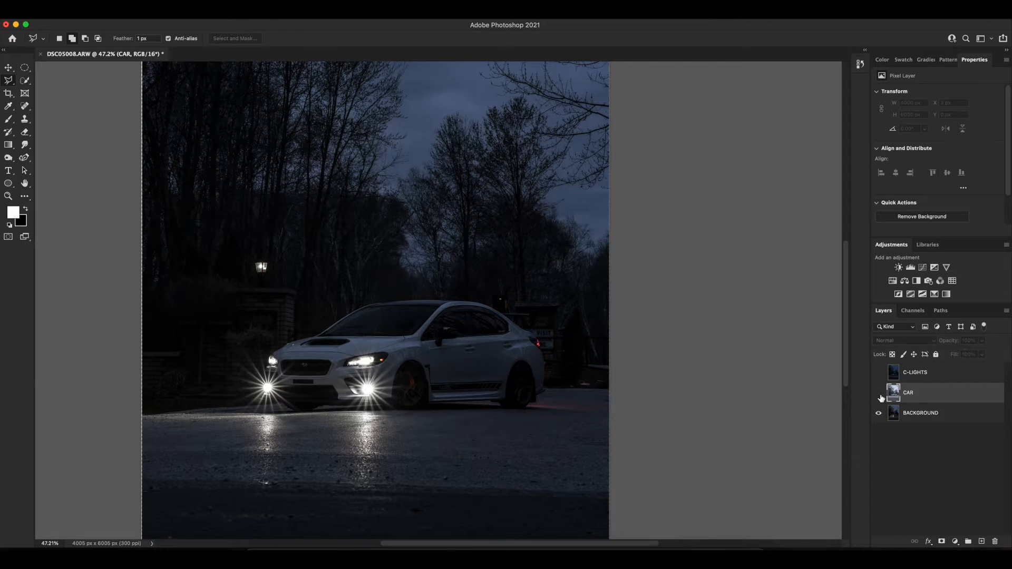
left_click(878, 393)
left_click(900, 416)
left_click(893, 395)
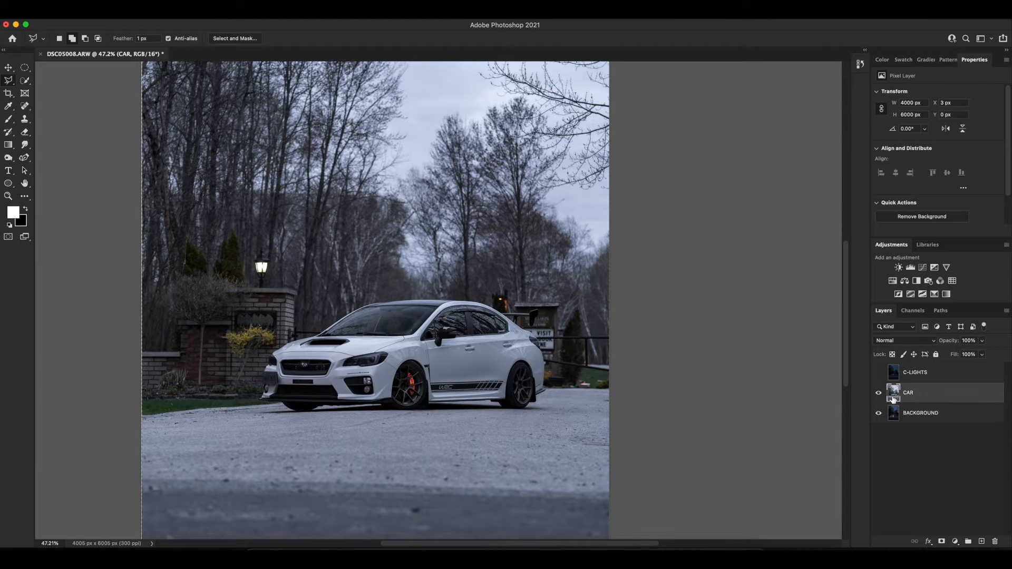
scroll(543, 418, "up", 5)
scroll(543, 418, "down", 5)
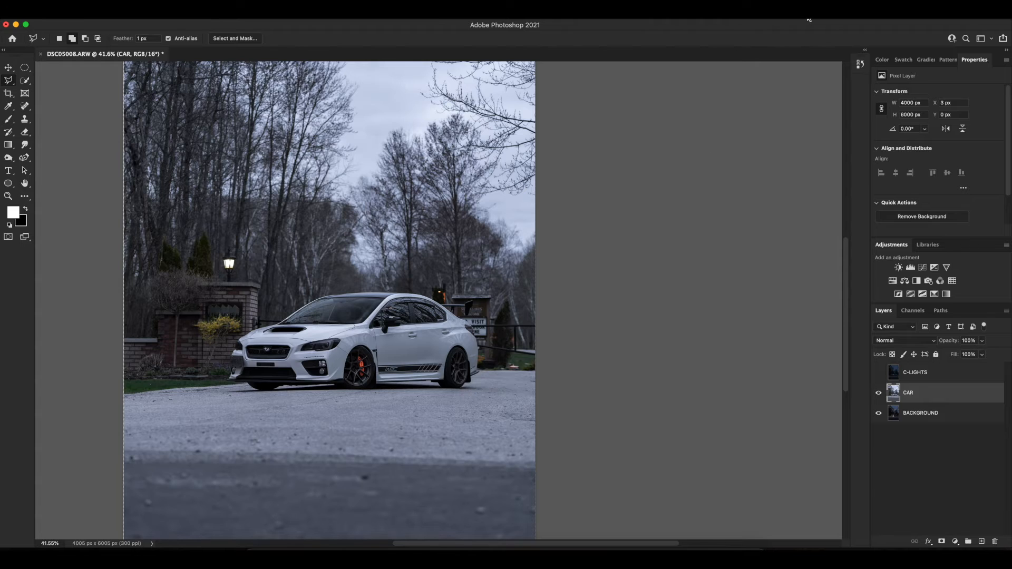
Start a polygonal lasso outline of the car at the rear tyre, following the mud flap and rear bumper lip
scroll(467, 391, "up", 3)
scroll(467, 391, "up", 5)
left_click(435, 404)
left_click(468, 387)
left_click(516, 327)
left_click(603, 233)
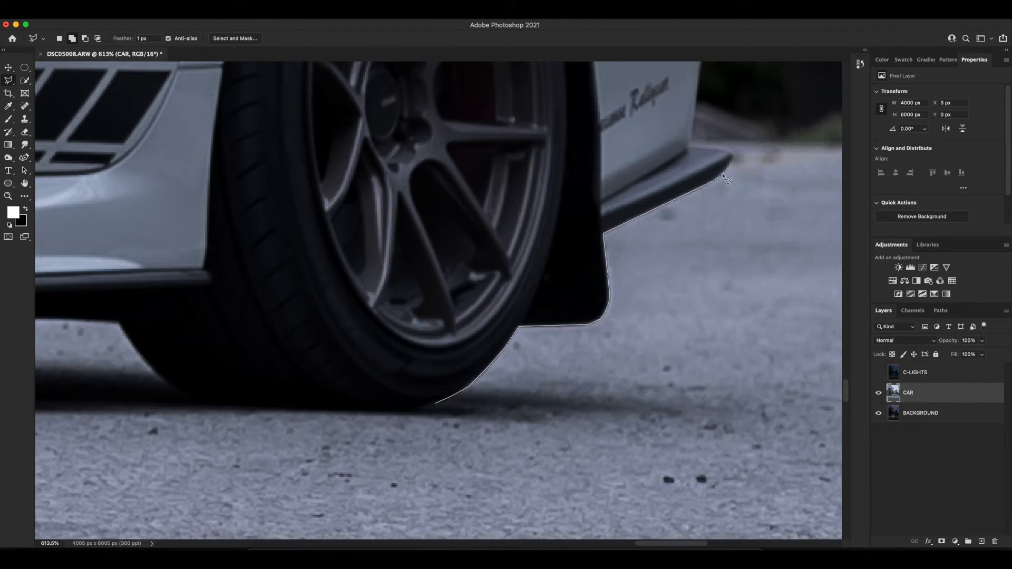
left_click(728, 156)
left_click(691, 147)
Continue the car outline up the rear bumper edge and around the tail light
scroll(686, 185, "up", 5)
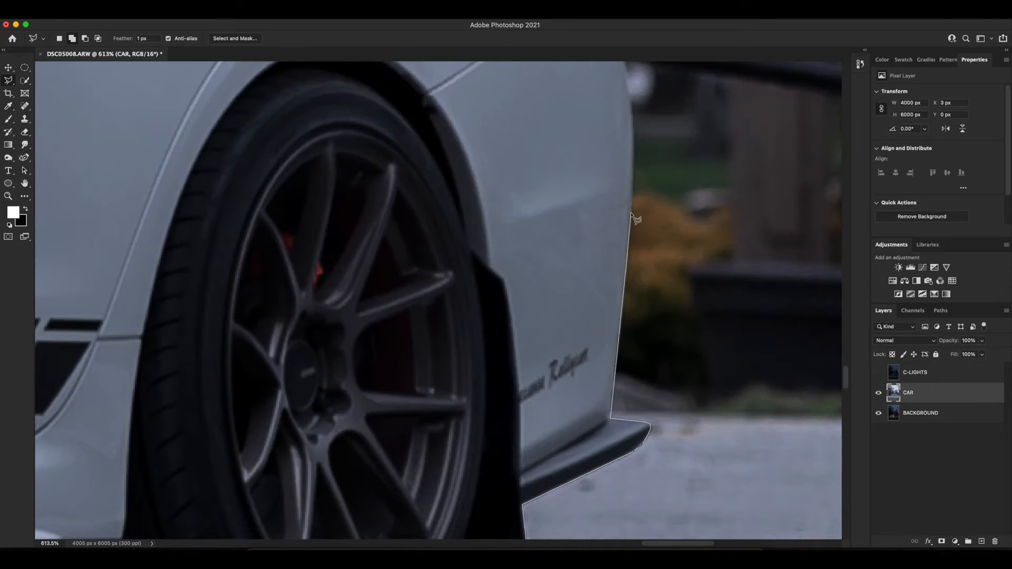
left_click(634, 122)
scroll(638, 158, "up", 6)
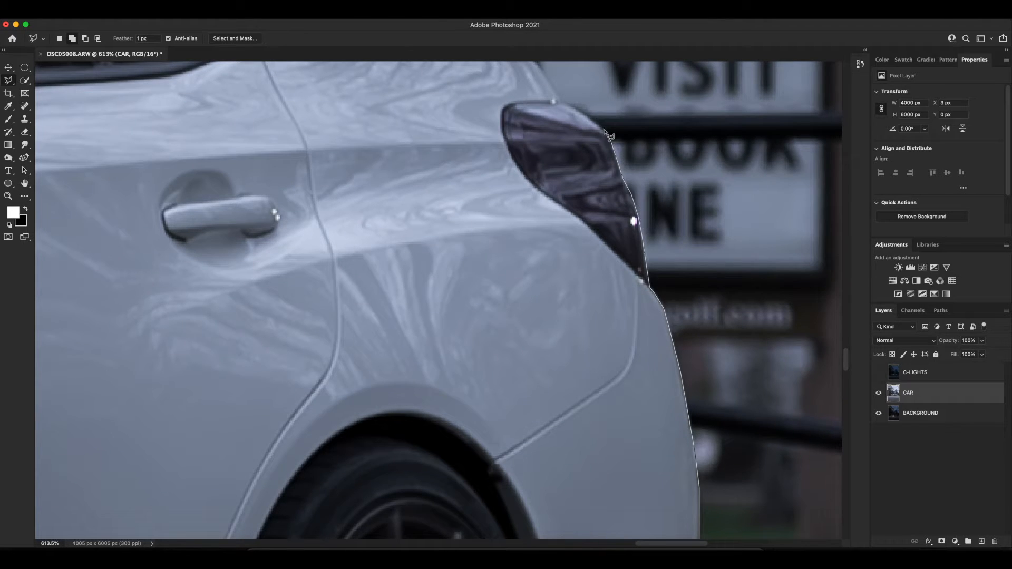
scroll(579, 211, "up", 5)
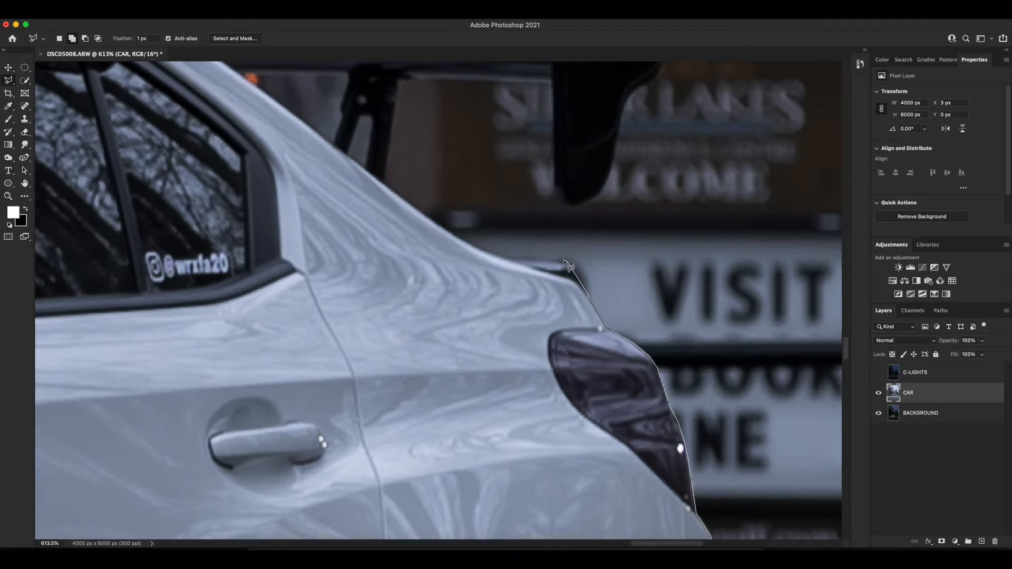
Extend the car outline along the trunk edge and around the rear wing, its support and its end plate
left_click(385, 185)
left_click(398, 79)
left_click(552, 83)
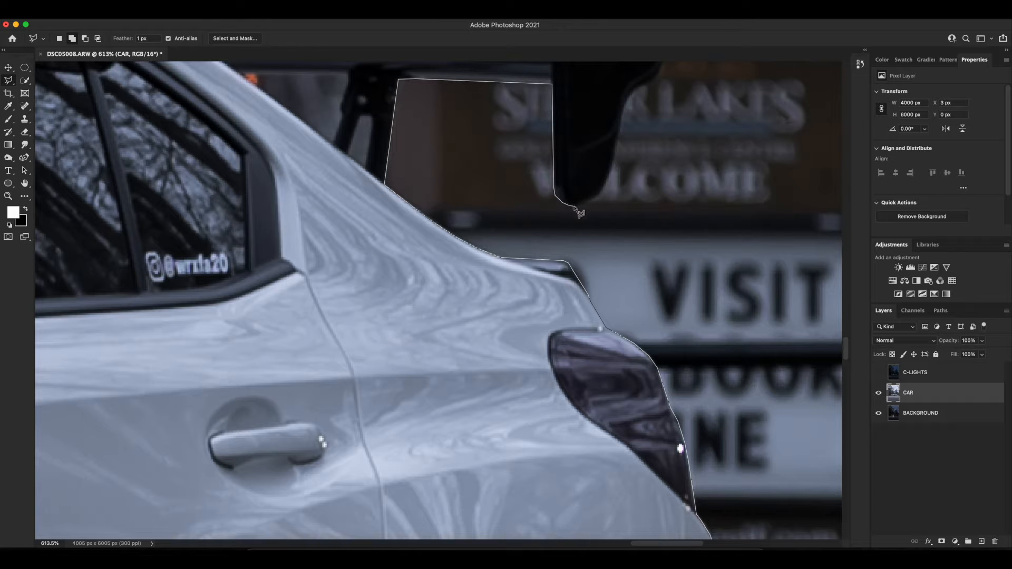
scroll(637, 98, "up", 3)
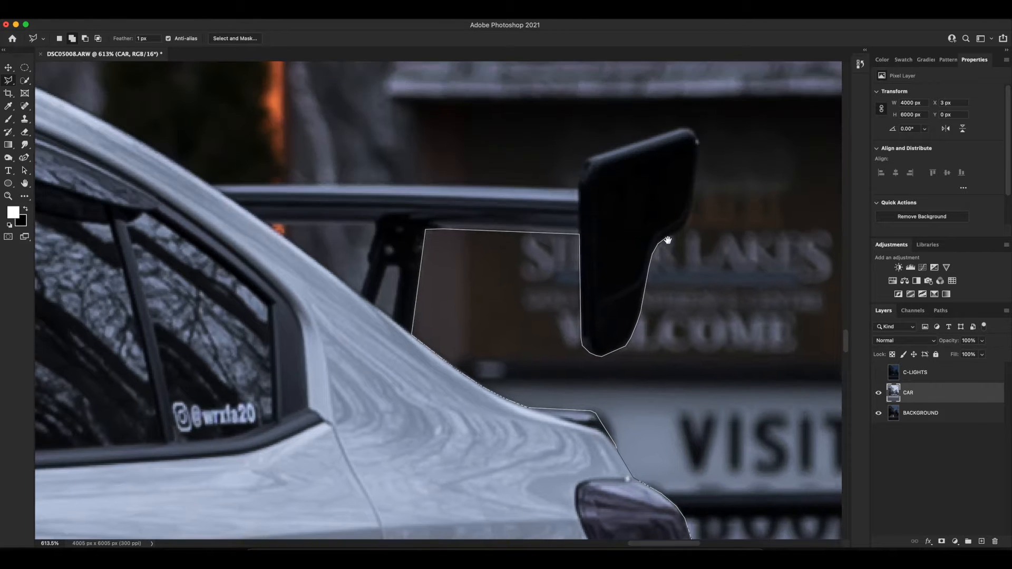
left_click(698, 152)
left_click(683, 129)
left_click(578, 188)
left_click(210, 186)
Trace the car outline along the rear roofline above the side windows
left_click_drag(210, 185, 615, 274)
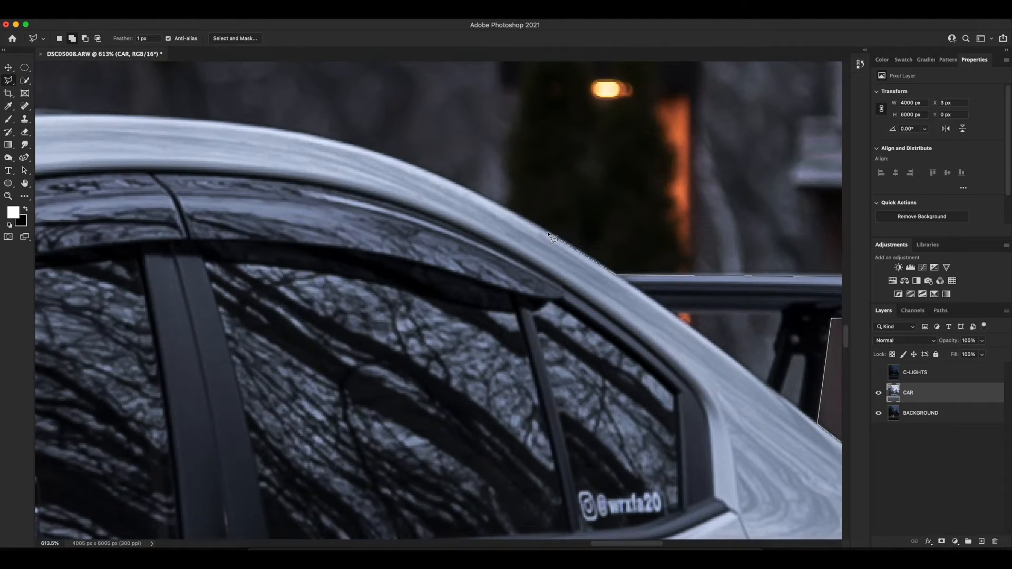
left_click(221, 122)
left_click_drag(222, 122, 684, 218)
left_click(595, 210)
left_click(490, 202)
left_click(349, 196)
left_click(99, 192)
Trace the car outline across the front of the roof to the top of the far windshield pillar
left_click_drag(99, 192, 695, 226)
left_click(573, 228)
left_click(303, 253)
left_click(188, 265)
left_click_drag(187, 264, 648, 221)
left_click(568, 227)
left_click(480, 244)
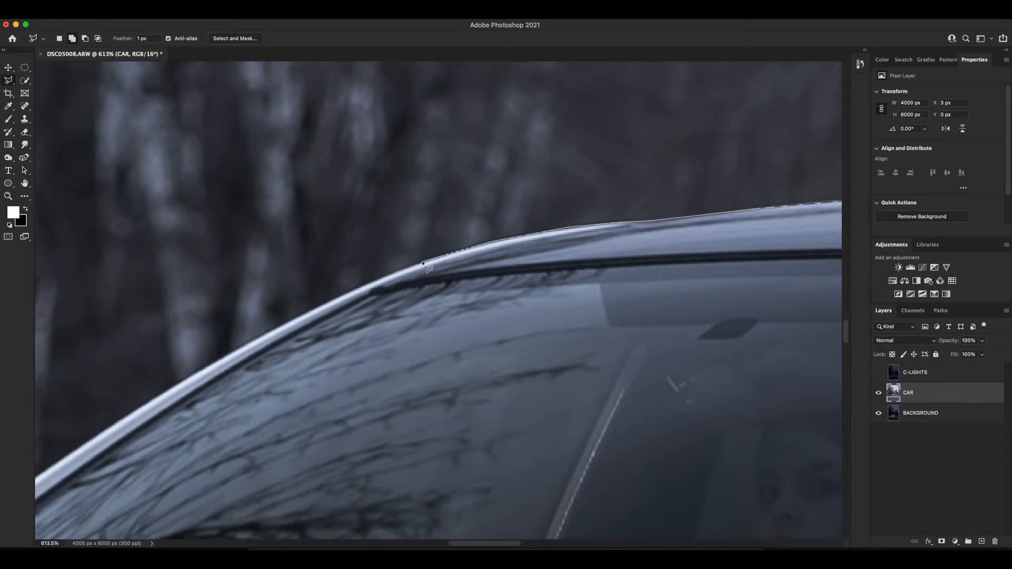
left_click(352, 291)
Trace the car outline down the far windshield pillar to the base of the hood
left_click_drag(352, 291, 781, 141)
left_click(580, 243)
left_click(483, 310)
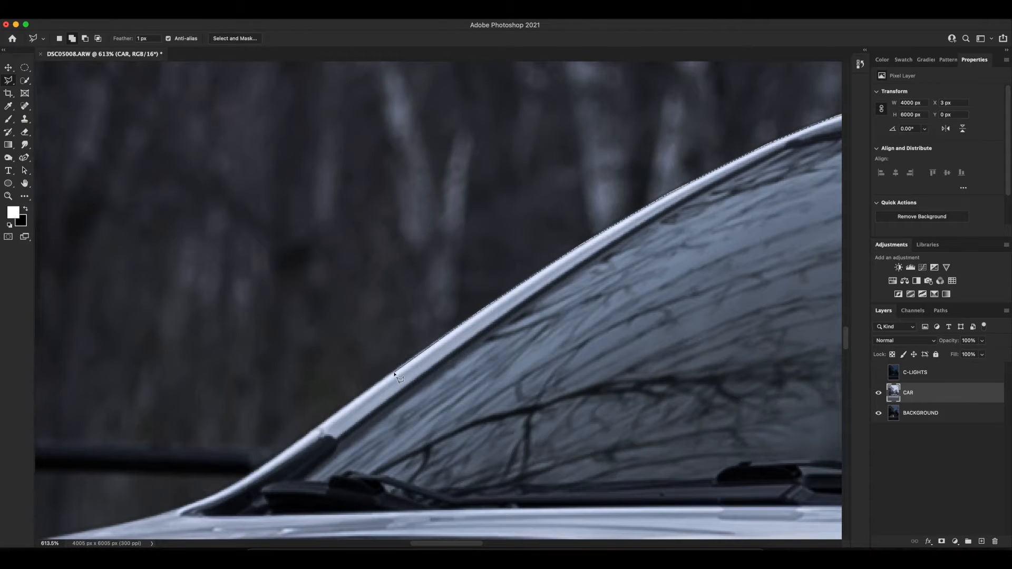
left_click(398, 367)
left_click_drag(399, 367, 670, 178)
left_click(584, 240)
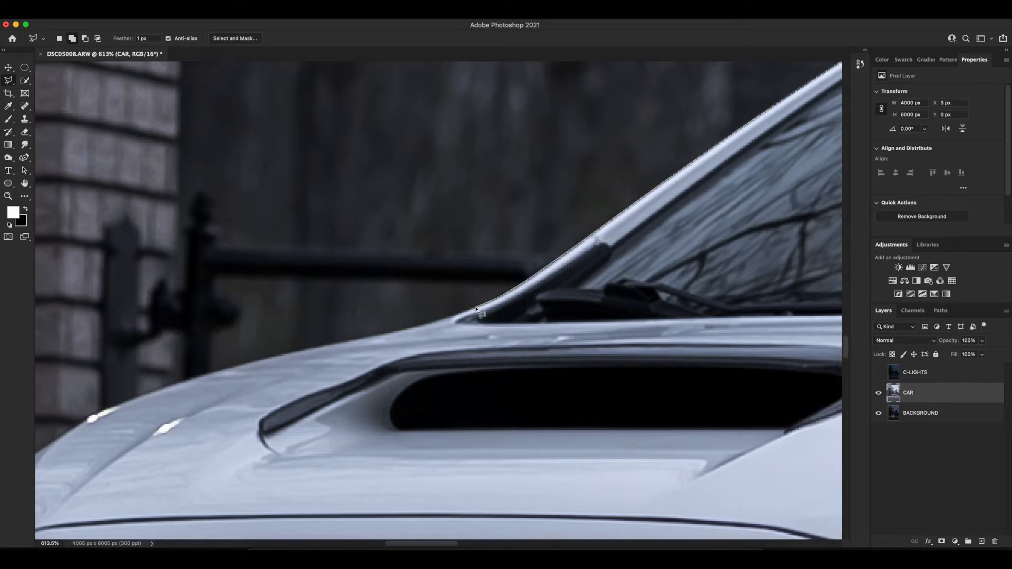
Continue the car outline along the far edge of the hood towards the headlight
left_click(351, 340)
left_click(282, 353)
left_click_drag(283, 352, 565, 155)
left_click(521, 168)
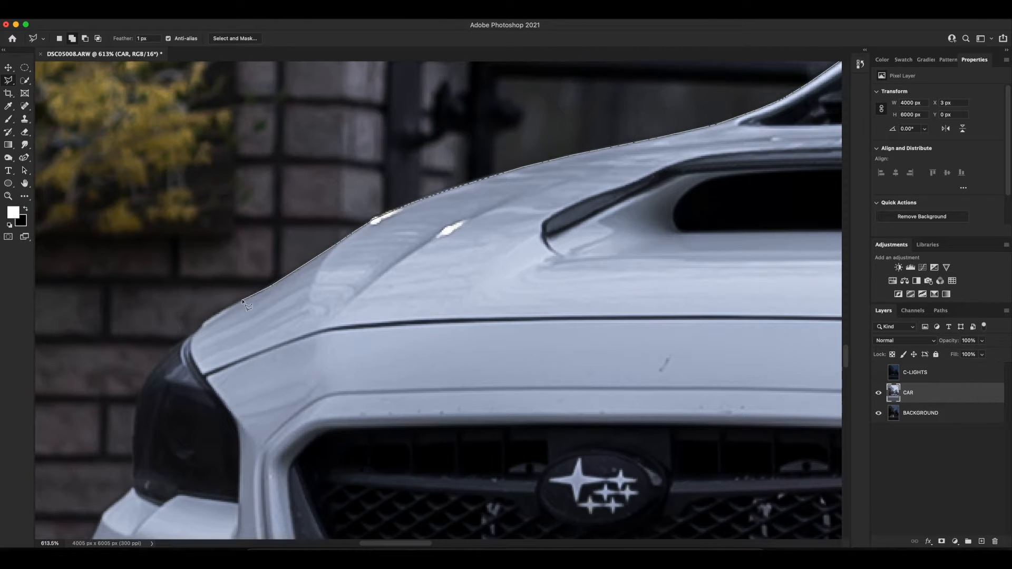
Trace the car outline around the far headlight, licence plate and fog light, and along the front lip
left_click_drag(145, 384, 337, 165)
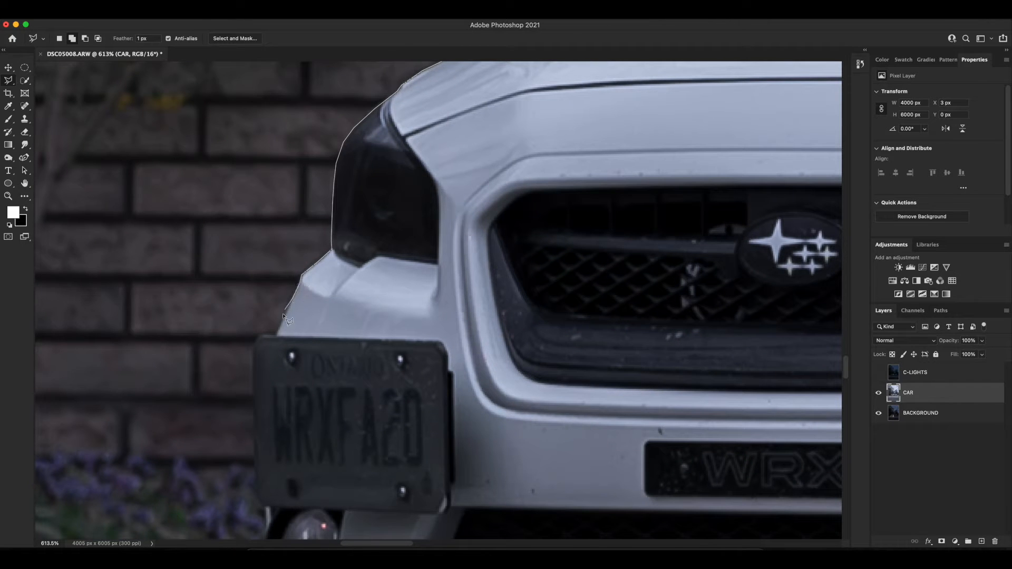
left_click(253, 352)
left_click_drag(253, 391, 351, 131)
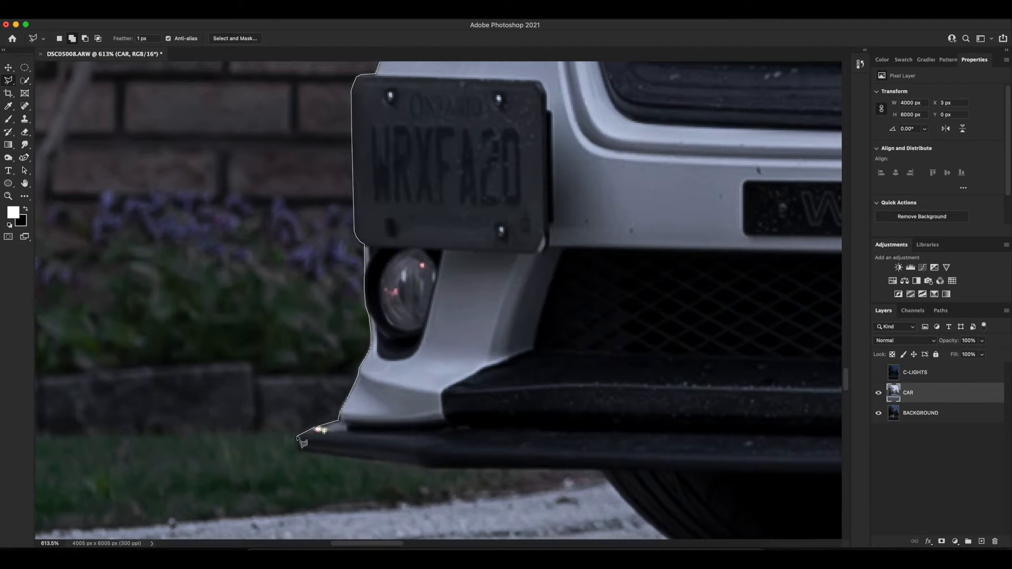
left_click(419, 469)
left_click(600, 470)
Trace the car outline under the far front tyre and along the underside of the front bumper
left_click_drag(600, 470, 290, 248)
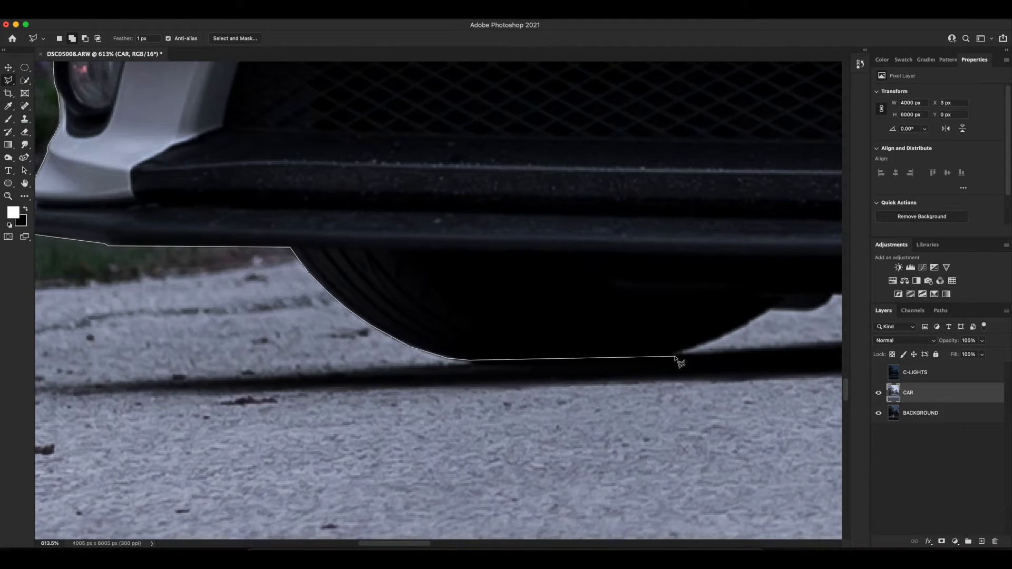
left_click(770, 308)
left_click_drag(770, 308, 444, 316)
left_click(625, 309)
left_click_drag(686, 305, 120, 289)
left_click(534, 271)
Trace the car outline beneath the near front tyre and around its mud flap up to the side skirt
left_click_drag(686, 273, 262, 278)
left_click(289, 321)
left_click(512, 357)
left_click(603, 359)
left_click_drag(641, 354, 350, 357)
left_click(385, 348)
left_click(422, 331)
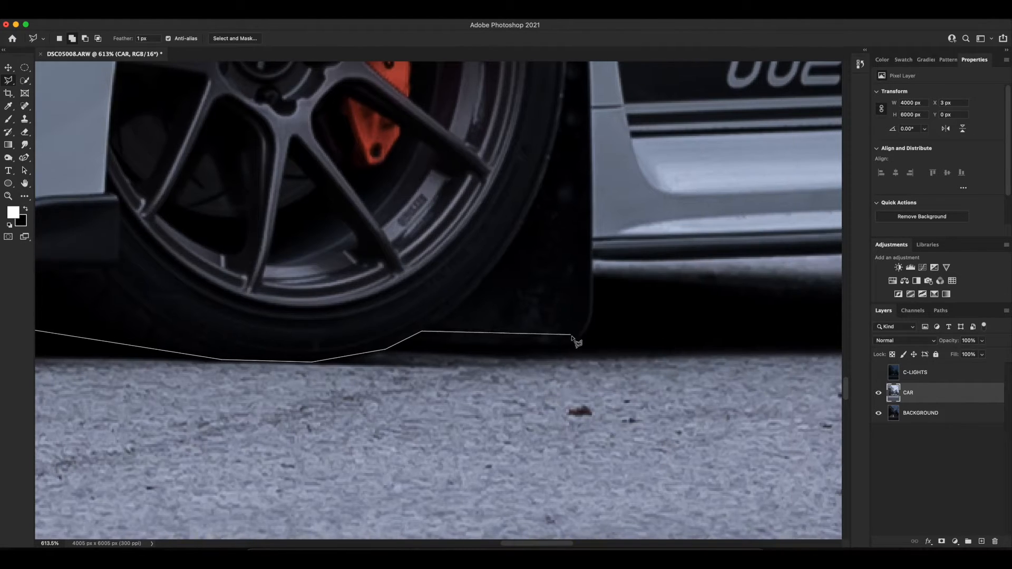
left_click(592, 260)
Trace along the side skirt and under the rear tyre, closing the car outline at its starting point
left_click_drag(686, 270, 213, 340)
left_click(738, 310)
mouse_move(688, 322)
left_mouse_down()
mouse_move(382, 389)
mouse_move(172, 397)
left_mouse_up()
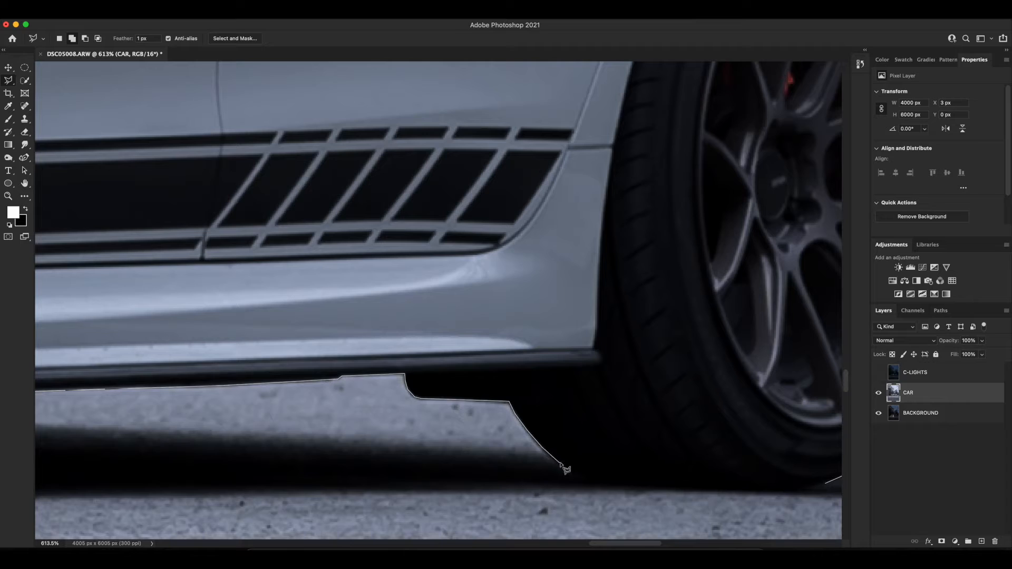
left_click(595, 480)
left_click(657, 485)
left_click(826, 484)
Subtract the background gaps in and beside the rear wing's support from the car selection
scroll(352, 321, "down", 15)
left_click_drag(363, 213, 423, 231)
scroll(424, 232, "up", 12)
scroll(430, 237, "up", 5)
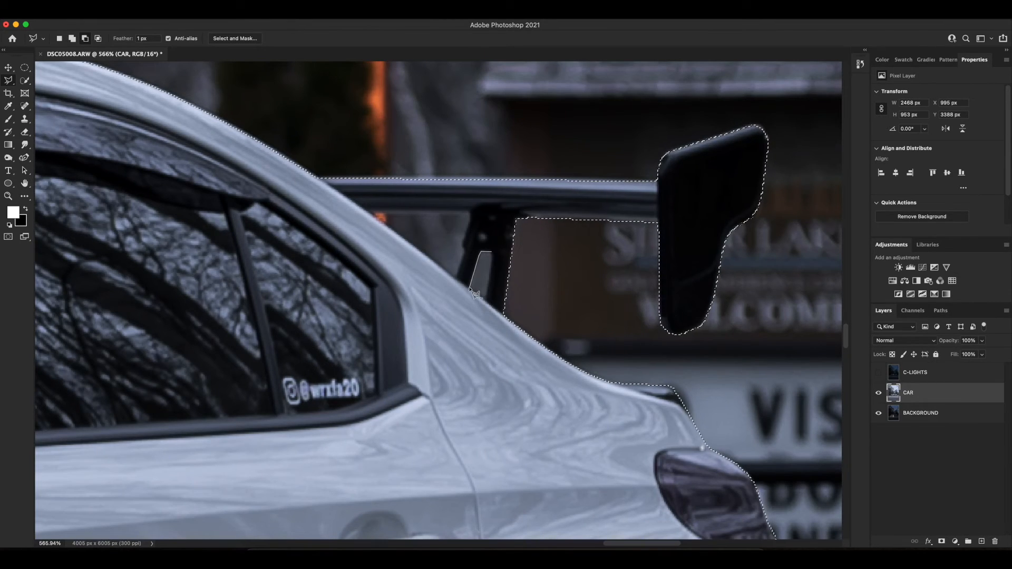
left_click(490, 297)
left_click(469, 212)
left_click(368, 213)
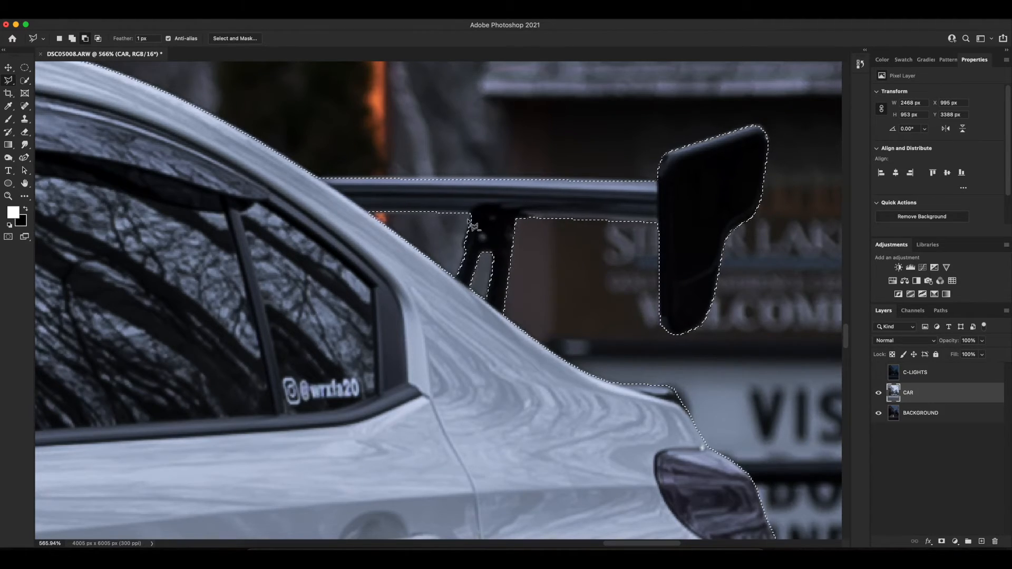
Fit the image in view to check the complete car outline, and save the selection
key("super+0")
scroll(474, 328, "up", 5)
left_click(199, 13)
left_click(216, 233)
key("Return")
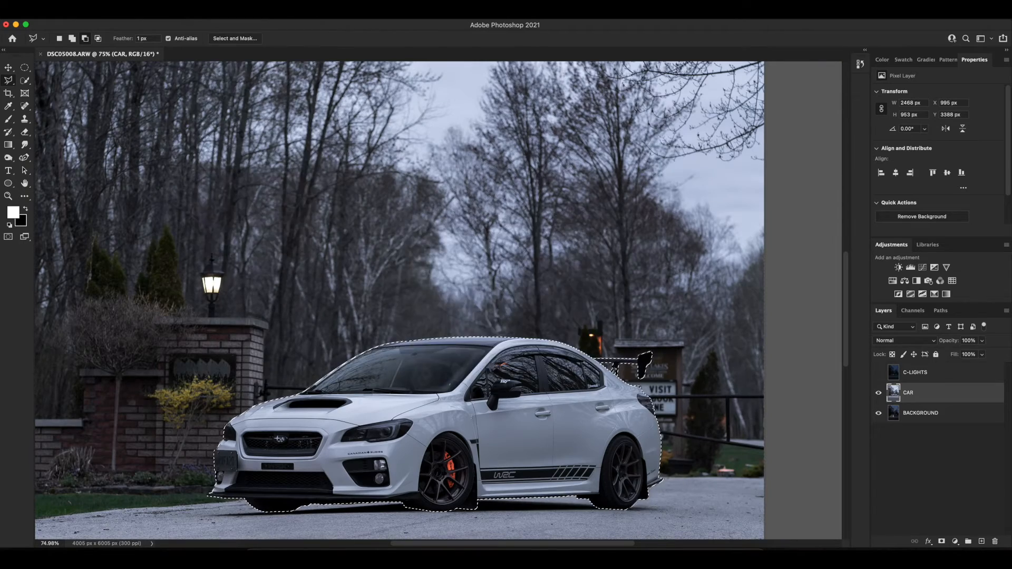
Compare the CAR layer with the background around the outline, and clear the active selection
scroll(486, 222, "up", 6)
scroll(486, 222, "down", 7)
left_click(878, 393)
left_click(879, 393)
scroll(653, 303, "up", 5)
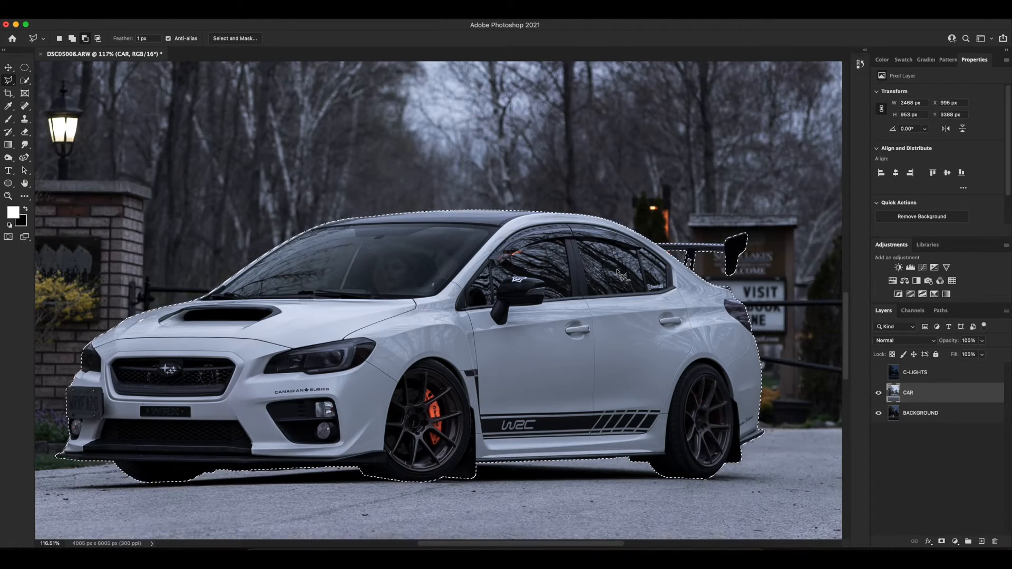
key("super+d")
Select the car's side windows with the Polygonal Lasso, tracing around the door mirror to exclude it
scroll(578, 306, "up", 6)
left_click_drag(627, 237, 504, 279)
left_click(325, 338)
left_click(747, 308)
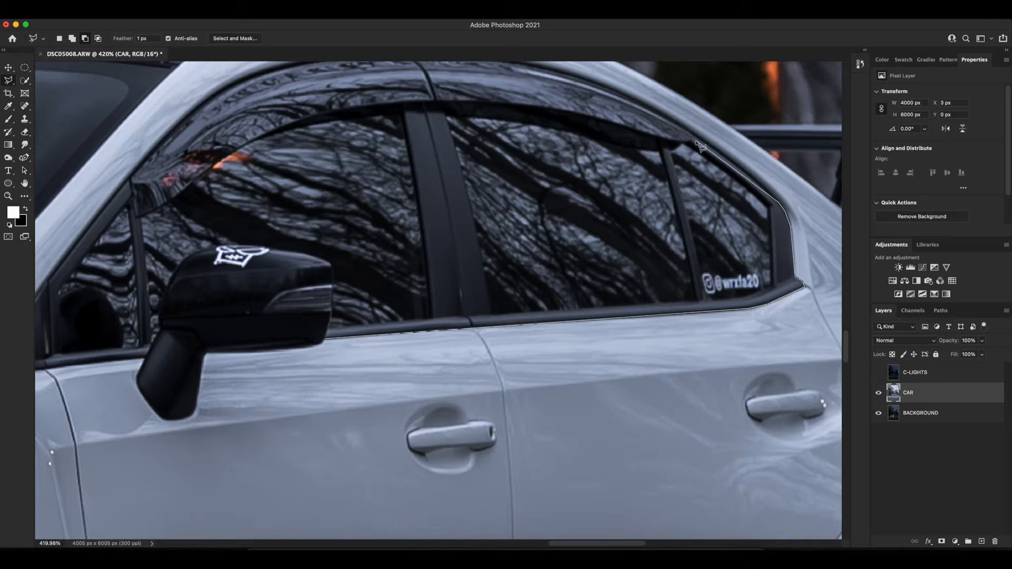
left_click(632, 100)
left_click(576, 77)
left_click_drag(561, 87, 696, 166)
left_click(650, 141)
left_click(591, 135)
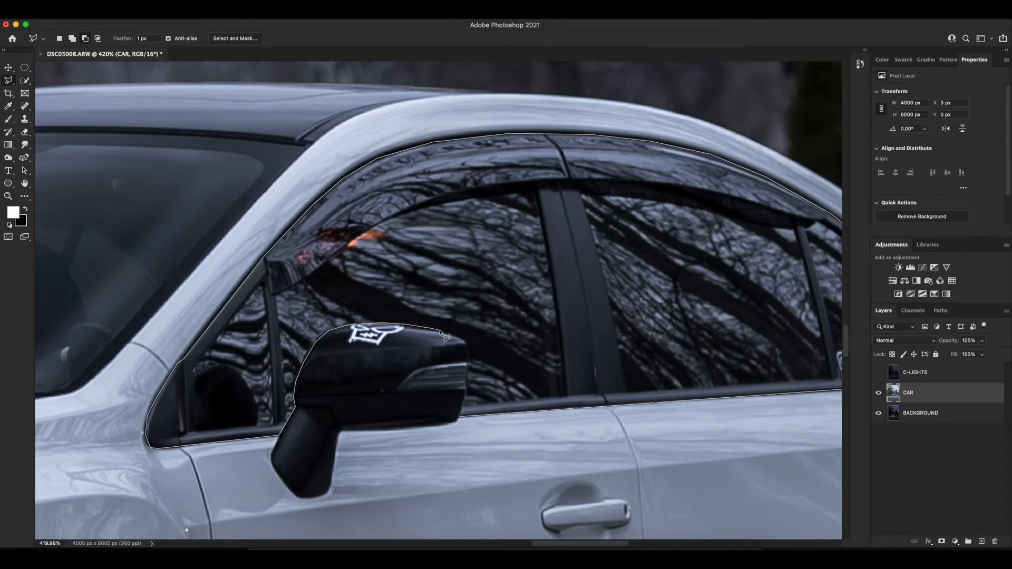
double_click(460, 419)
Start adding the windshield to the window selection, tracing up its near edge and along the top
scroll(460, 418, "left", 5)
left_click(303, 366)
left_click(523, 142)
left_click(329, 128)
left_click(205, 129)
left_click(49, 131)
Continue the windshield outline over its far upper corner and down along the far pillar
left_click_drag(49, 132, 474, 163)
left_click(364, 170)
left_click(304, 178)
left_click(265, 186)
left_click(213, 212)
left_click(136, 257)
Trace the base of the windshield along the hood and close the outline to add it to the selection
left_click_drag(136, 257, 479, 176)
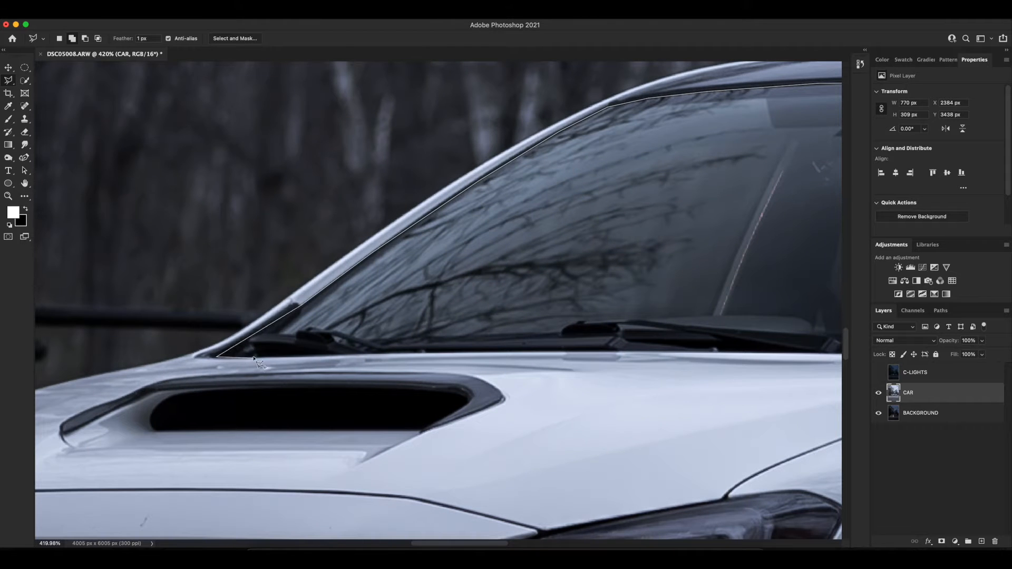
left_click(608, 351)
left_click(751, 352)
left_click_drag(751, 352, 490, 344)
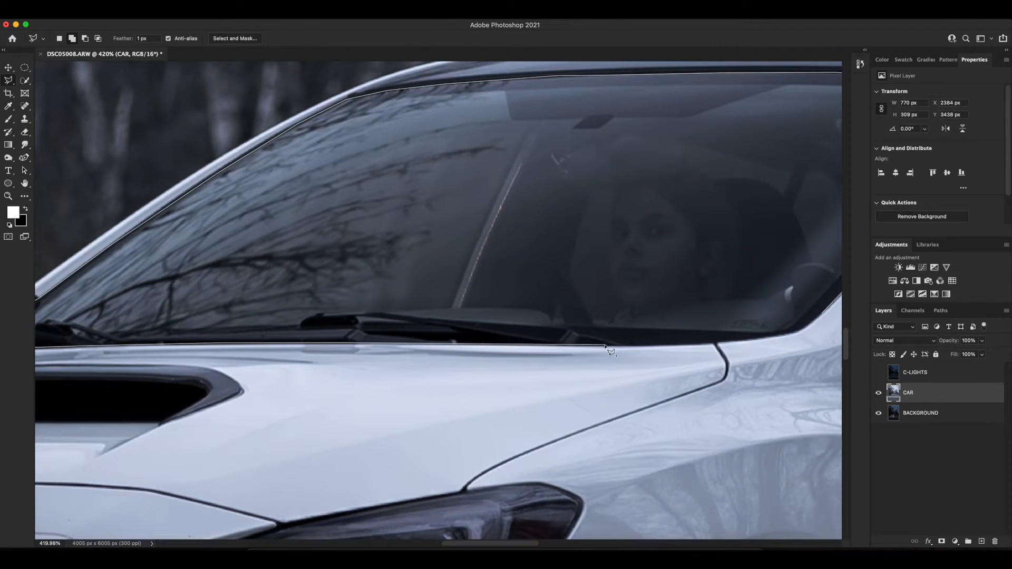
mouse_move(765, 331)
left_mouse_down()
mouse_move(569, 333)
mouse_move(454, 400)
left_mouse_up()
left_click(604, 333)
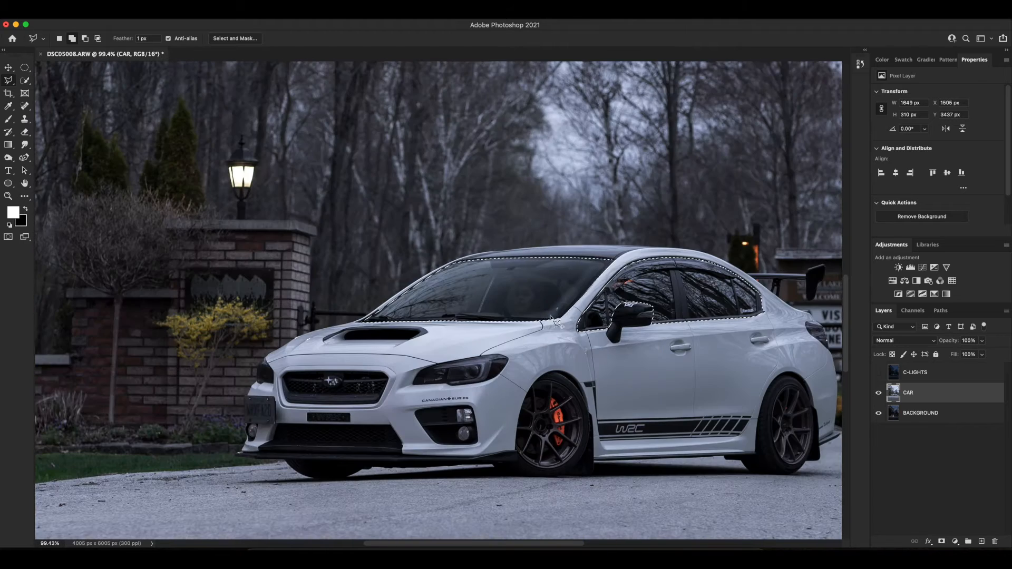
Add both headlights to the window selection by tracing them with the Polygonal Lasso
scroll(454, 402, "up", 5)
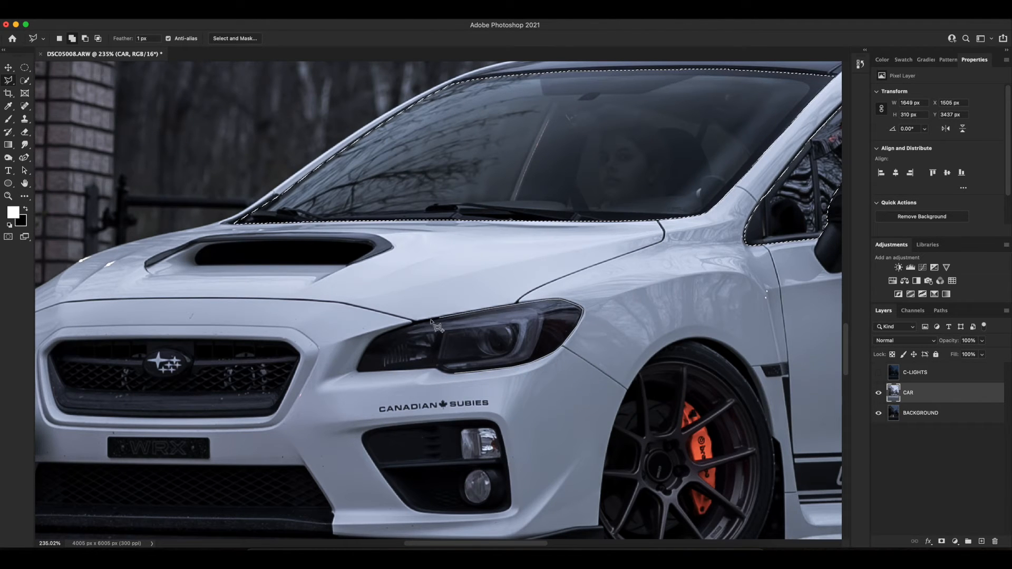
left_click(379, 335)
left_click(372, 341)
left_click(358, 371)
left_click(436, 369)
left_click(446, 372)
scroll(453, 363, "left", 10)
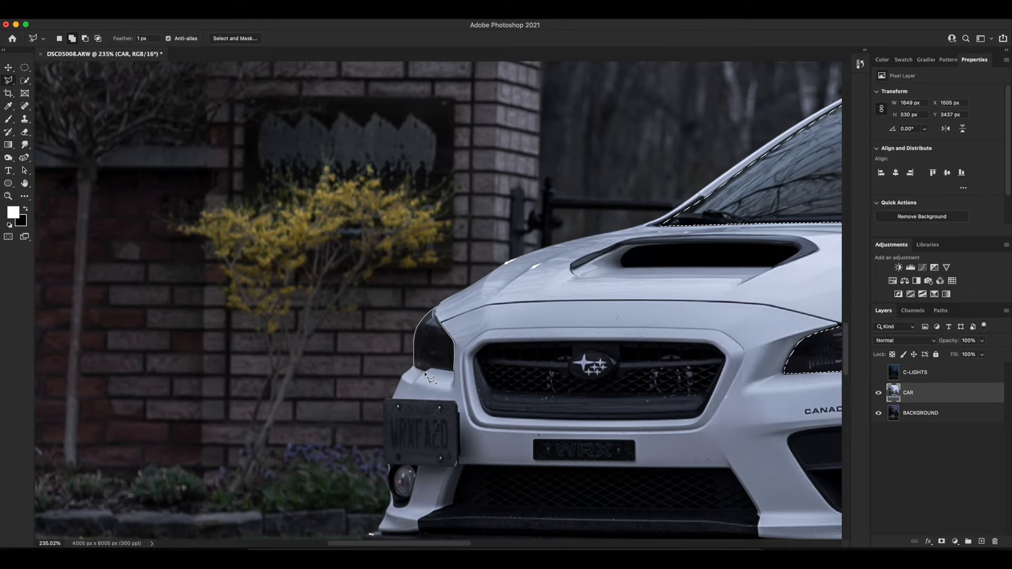
left_click(454, 370)
Add the rear taillight to the current selection by tracing its outline with the Polygonal Lasso
scroll(610, 258, "down", 10)
scroll(610, 258, "right", 5)
scroll(575, 295, "up", 10)
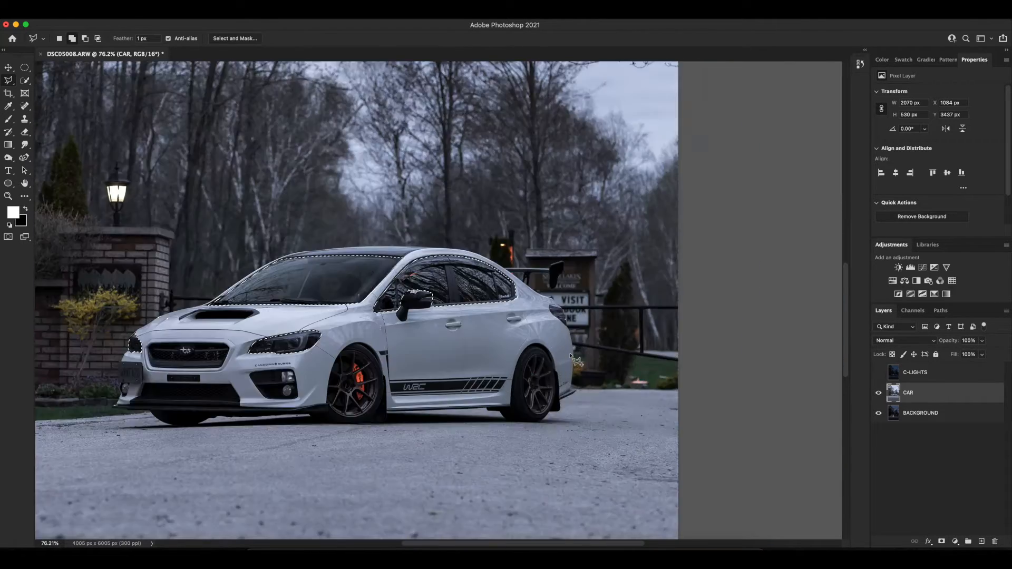
left_click(560, 261)
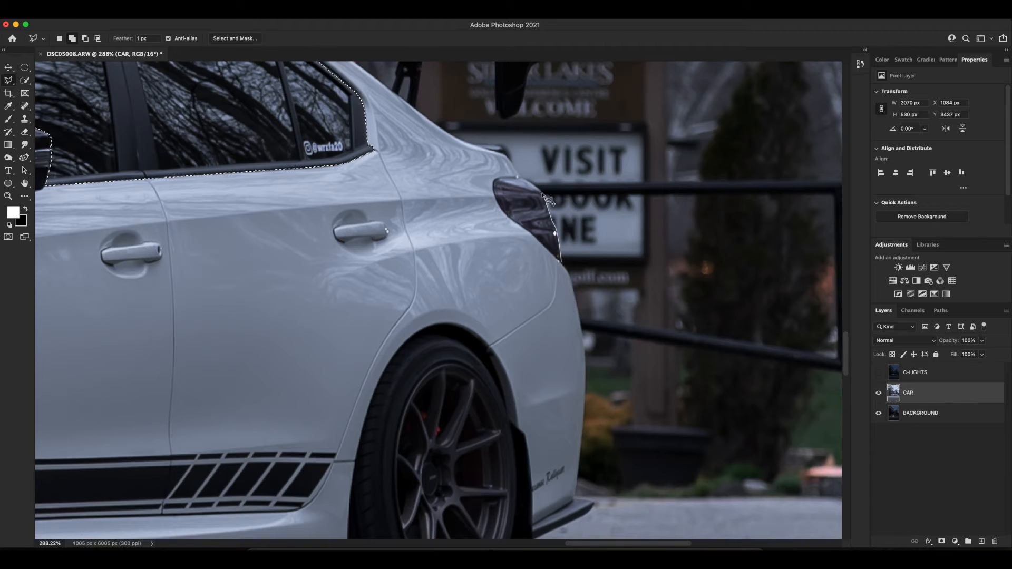
left_click(517, 178)
left_click(499, 178)
left_click(494, 183)
left_click(494, 193)
left_click(498, 204)
left_click(503, 212)
left_click(514, 223)
left_click(525, 230)
left_click(533, 236)
left_click(541, 243)
left_click(551, 253)
left_click(560, 261)
Save the completed selection under the name "lights & windows"
scroll(420, 209, "down", 5)
scroll(421, 210, "down", 10)
left_click(198, 15)
left_click(210, 233)
type("lights & windows")
key("Return")
Clear the selection, then add a layer mask to the CAR layer and invert it to black
key("ctrl+d")
left_click(941, 541)
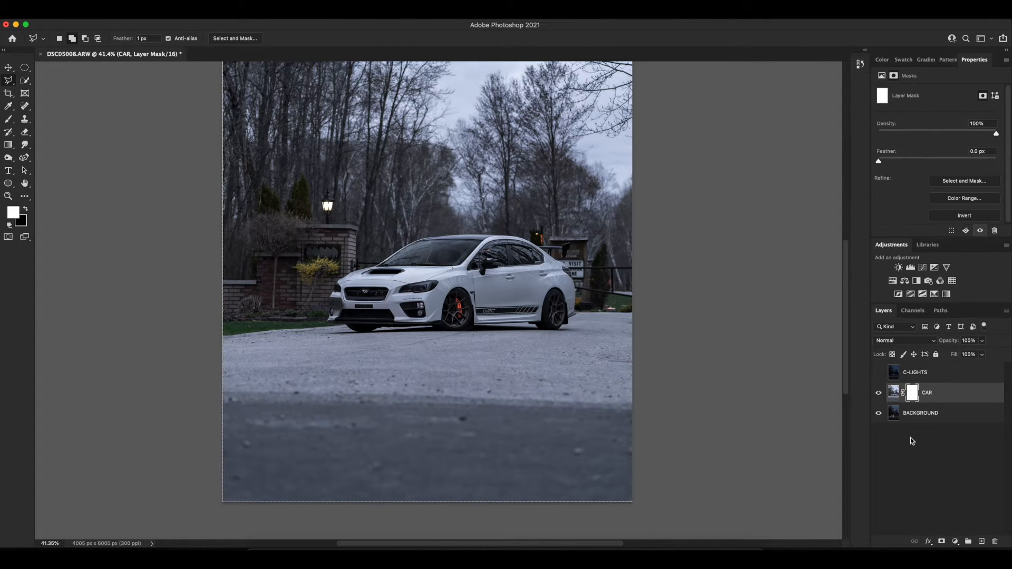
key("ctrl+i")
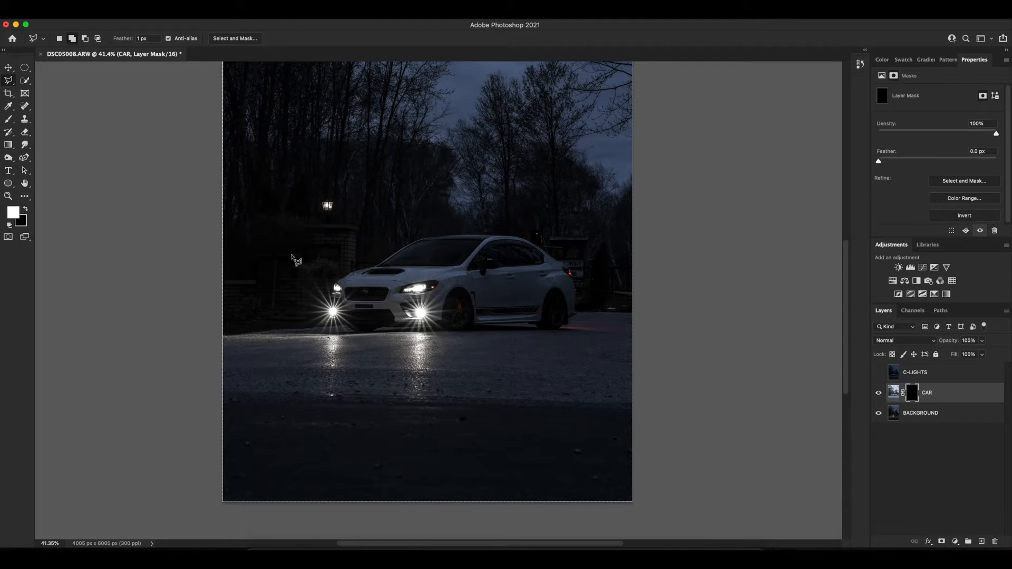
left_click(198, 15)
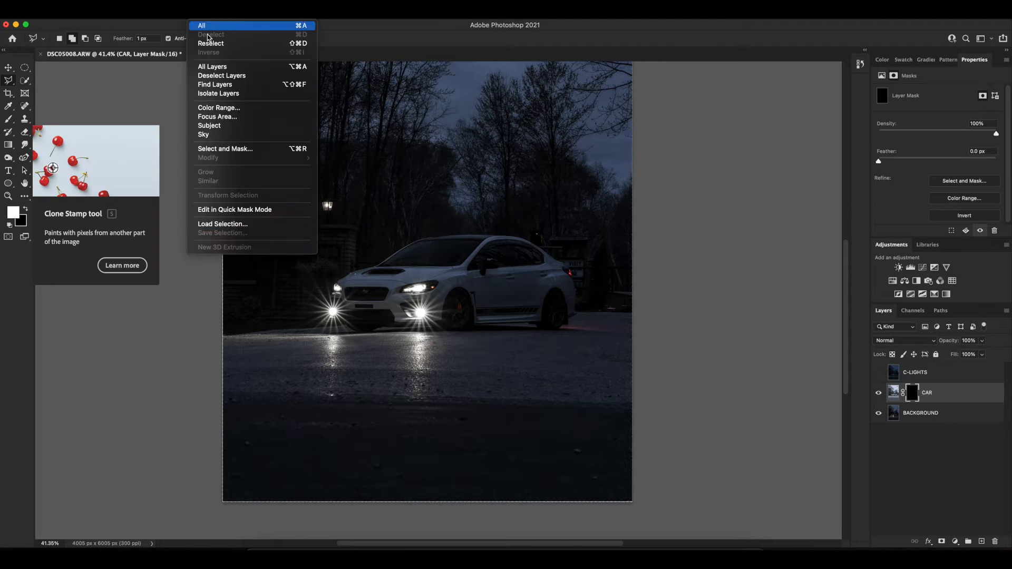
left_click(222, 224)
left_click(590, 263)
left_click(879, 373)
left_click(878, 373)
Load the saved car selection, paint white over the whole car in the CAR mask with the Brush, and deselect
left_click(10, 120)
left_click(198, 15)
left_click(223, 224)
left_click(477, 266)
left_click(465, 294)
left_click(589, 244)
mouse_move(549, 272)
left_mouse_down()
mouse_move(567, 255)
mouse_move(565, 289)
mouse_move(305, 361)
left_mouse_up()
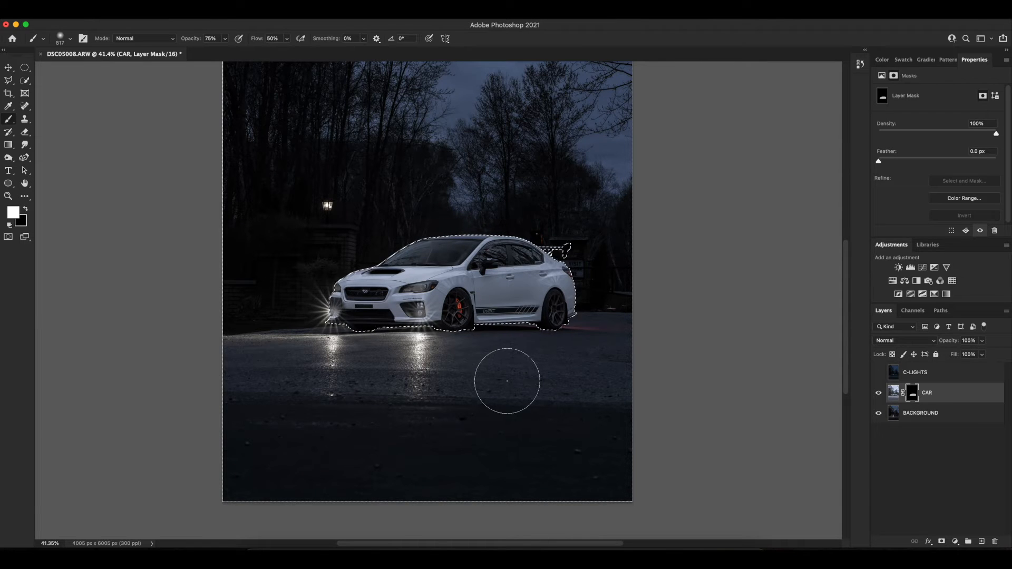
key("super+d")
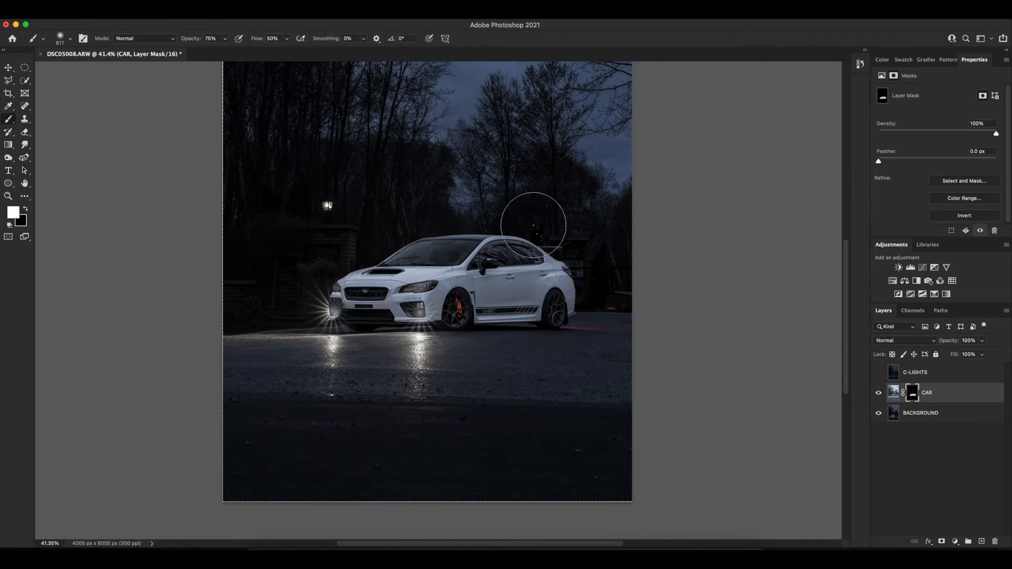
Load the lights & windows selection, paint black over the windows and lights in the CAR mask, and deselect
left_click(200, 12)
left_click(229, 225)
left_click(470, 266)
left_click(470, 303)
left_click(589, 245)
key("x")
mouse_move(566, 269)
left_mouse_down()
mouse_move(362, 256)
mouse_move(419, 286)
mouse_move(276, 289)
left_mouse_up()
key("super+d")
Paint black over both fog lights in the CAR mask to restore their starbursts, then touch up the surrounding bodywork with white
left_click(422, 319)
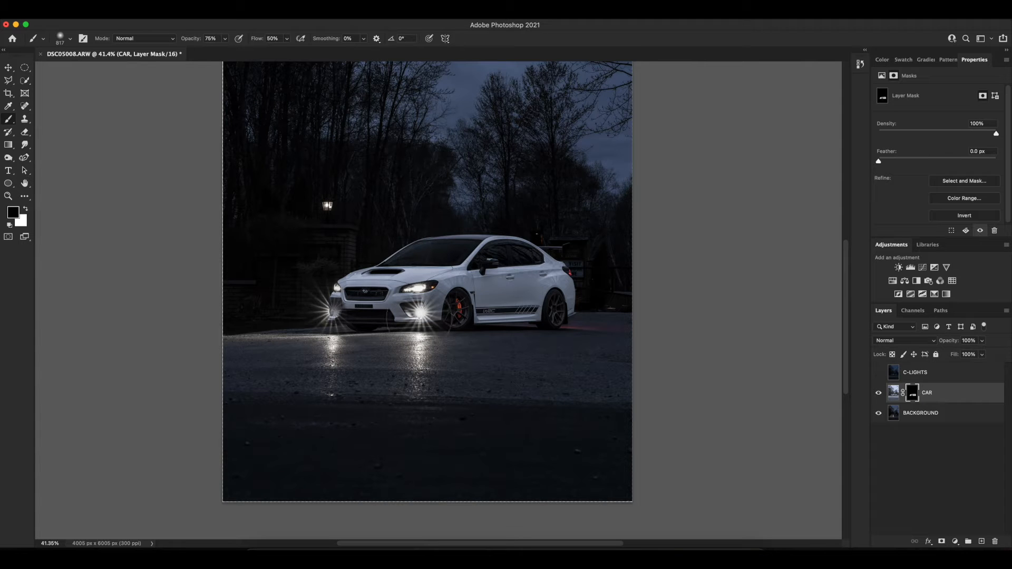
left_click(331, 312)
scroll(437, 321, "up", 5)
key("x")
mouse_move(447, 263)
left_mouse_down()
mouse_move(369, 263)
mouse_move(477, 255)
mouse_move(396, 301)
mouse_move(322, 258)
left_mouse_up()
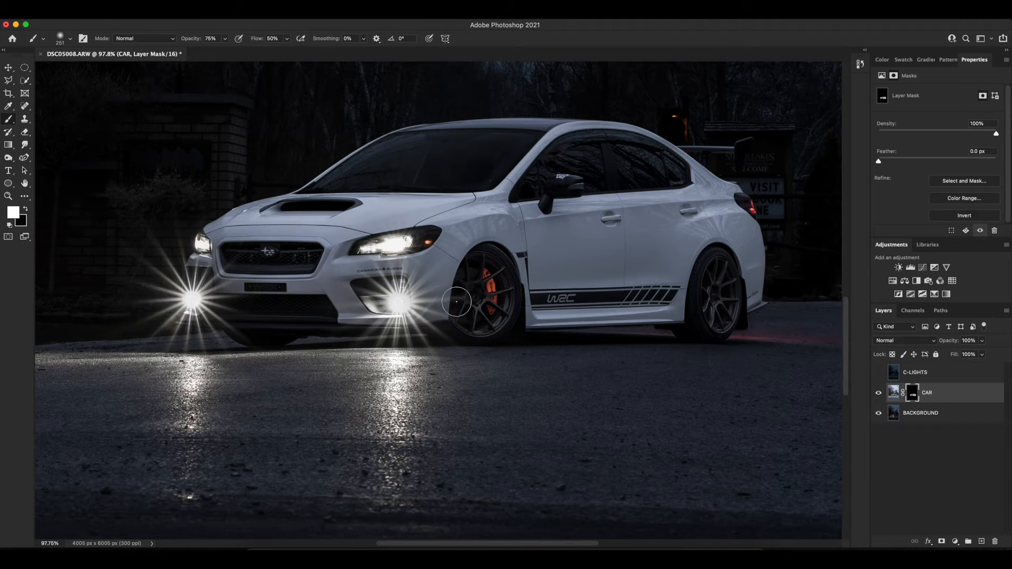
Toggle the C-LIGHTS layer's visibility to compare its headlights with the current blend
scroll(509, 282, "down", 5)
left_click(883, 376)
left_click(883, 375)
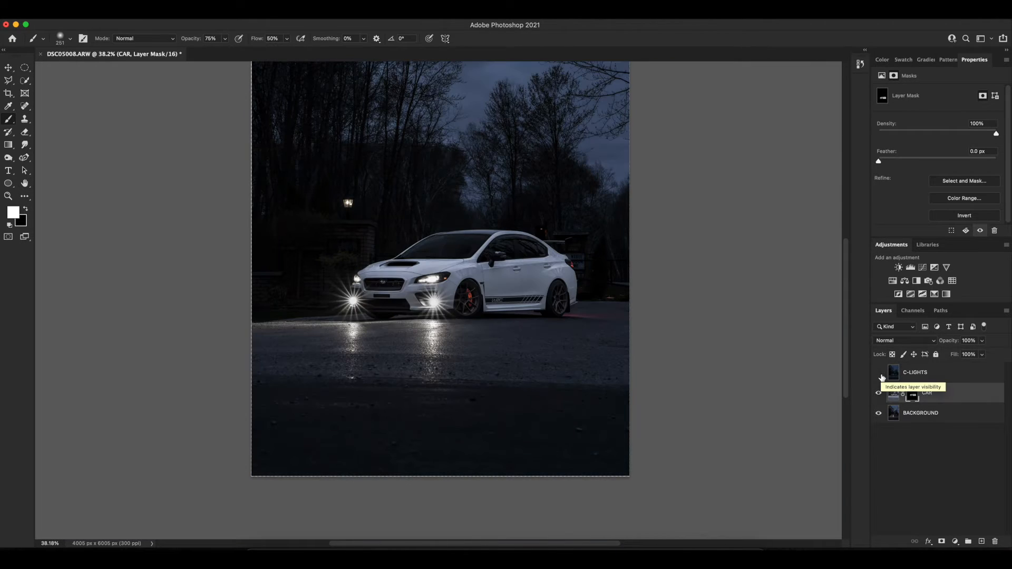
key("x")
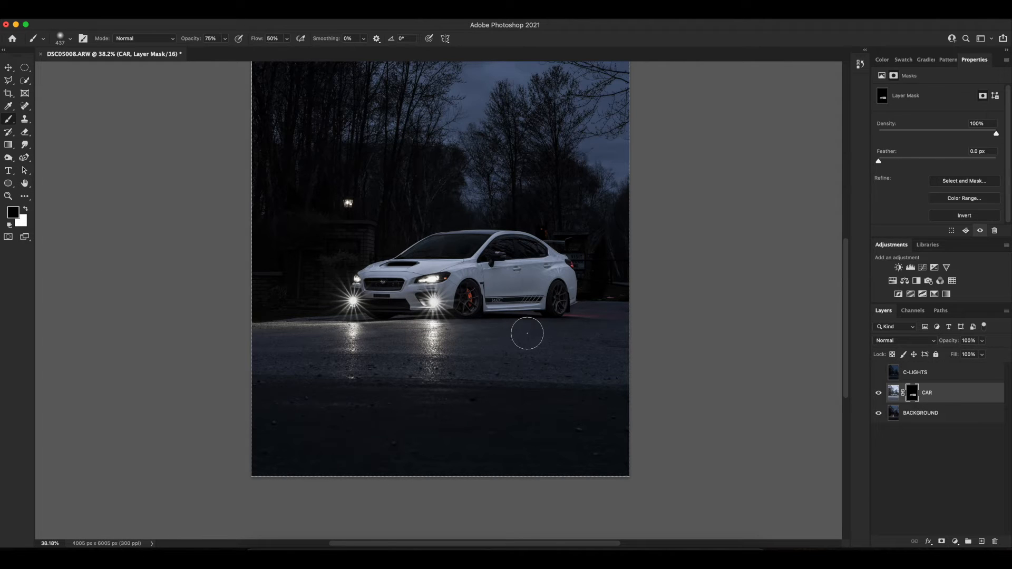
scroll(439, 332, "up", 2)
scroll(524, 327, "down", 3)
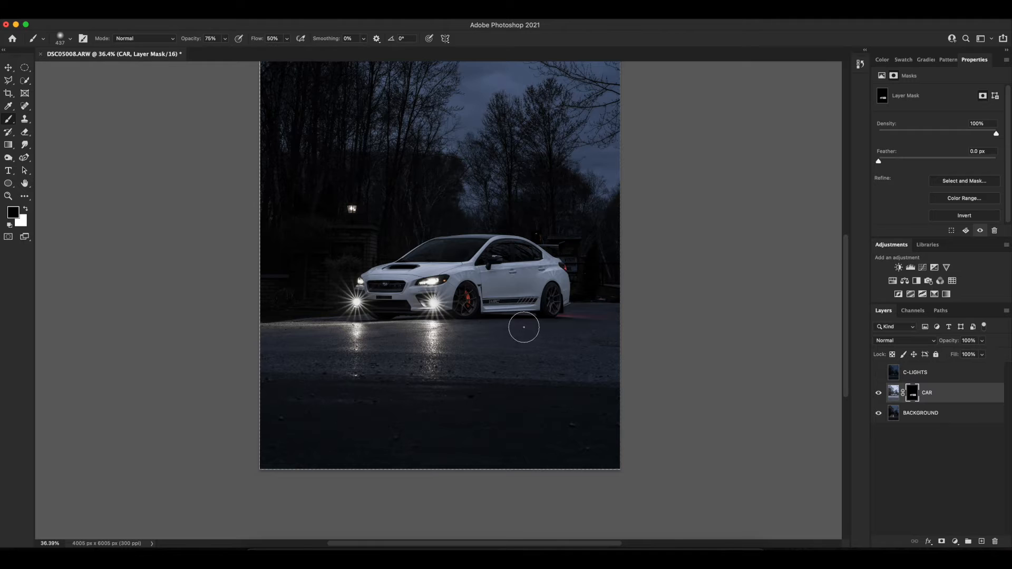
Load the lights & windows selection and paint white over the near headlight in the CAR mask
scroll(422, 306, "up", 5)
left_click(205, 17)
left_click(223, 224)
left_click(469, 266)
left_click(465, 303)
left_click(589, 244)
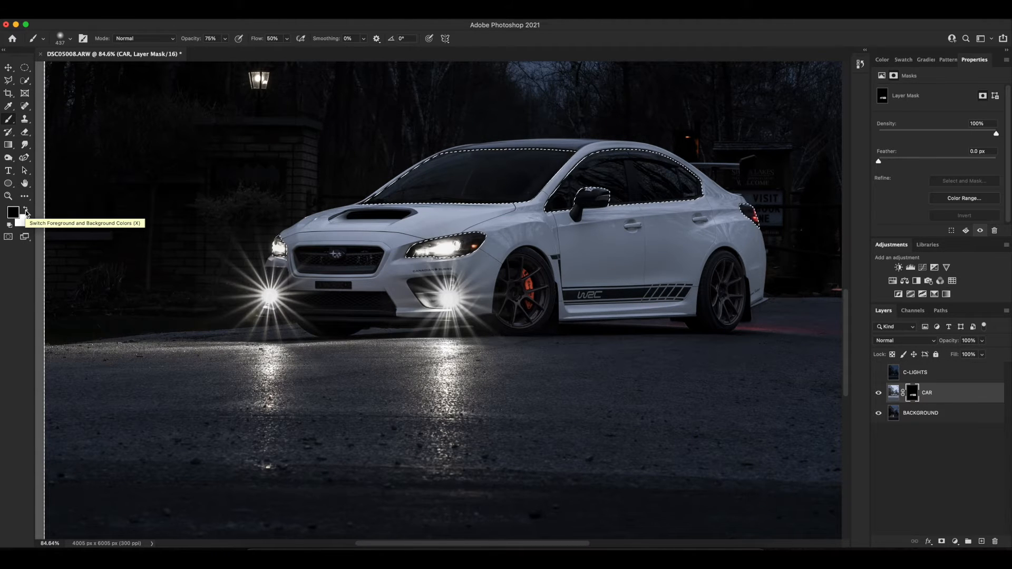
key("x")
left_click_drag(471, 244, 417, 255)
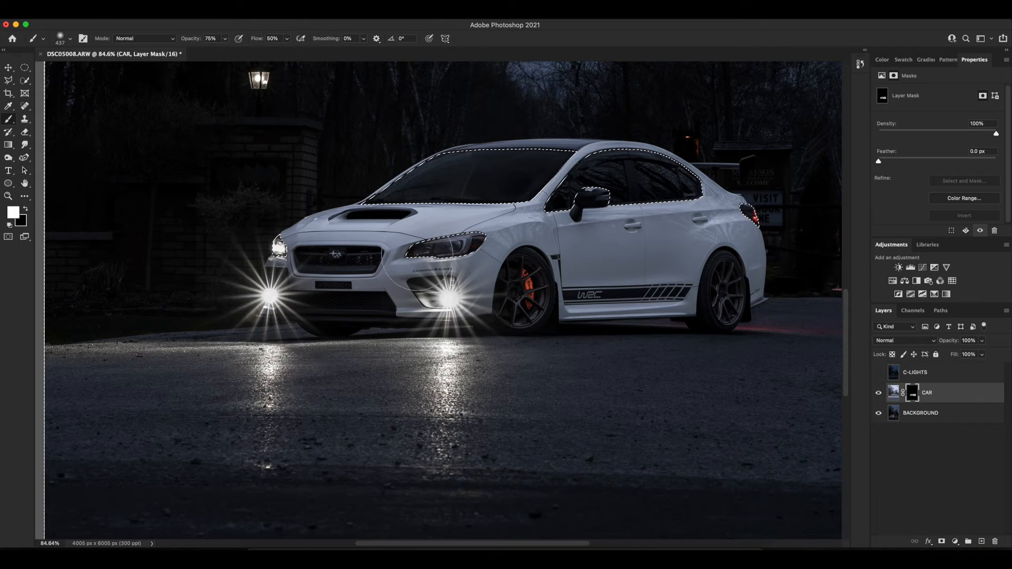
Show the C-LIGHTS layer, add an inverted mask to it, and reveal only its headlights within the lights & windows selection
scroll(479, 276, "down", 5)
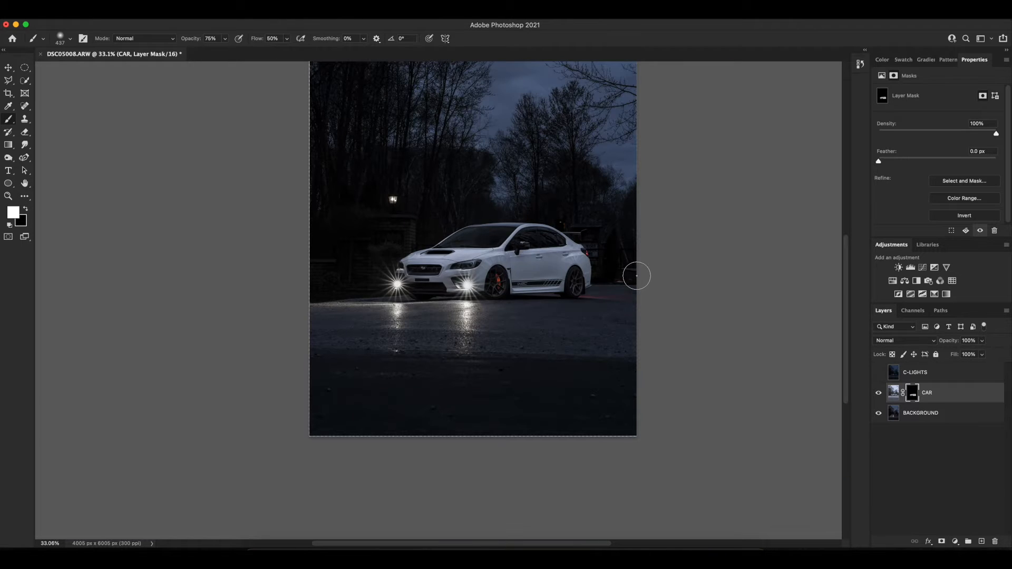
left_click(878, 374)
left_click(878, 373)
left_click(897, 373)
left_click(878, 373)
left_click(942, 541)
key("super+i")
scroll(452, 281, "up", 5)
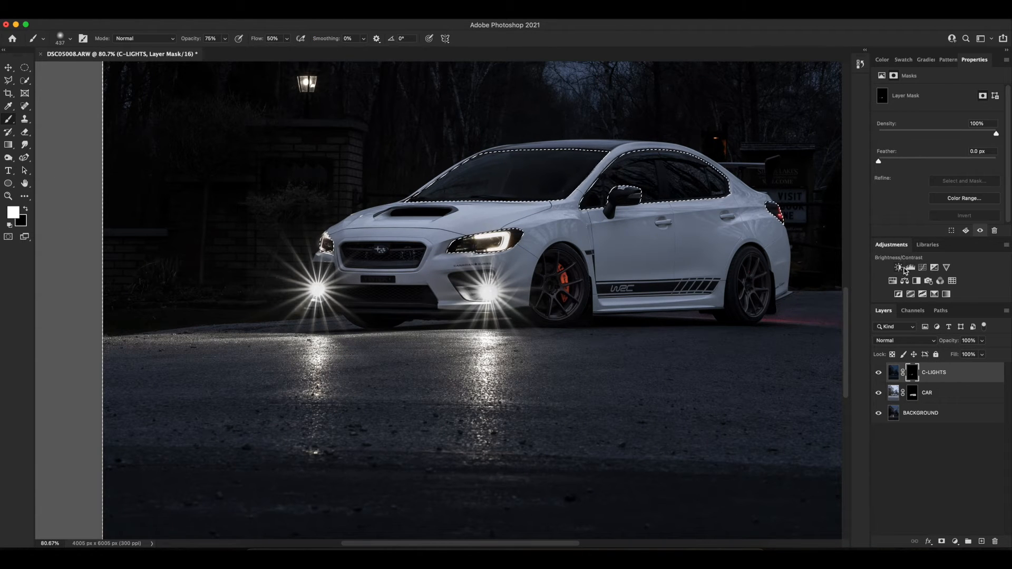
Add a Hue/Saturation adjustment clipped to the C-LIGHTS layer and lower its saturation to neutralize the headlight color
left_click(892, 281)
left_click(937, 231)
left_click_drag(937, 149, 863, 153)
mouse_move(937, 168)
left_mouse_down()
mouse_move(947, 168)
mouse_move(927, 169)
mouse_move(937, 168)
left_mouse_up()
left_click(936, 454)
key("super+0")
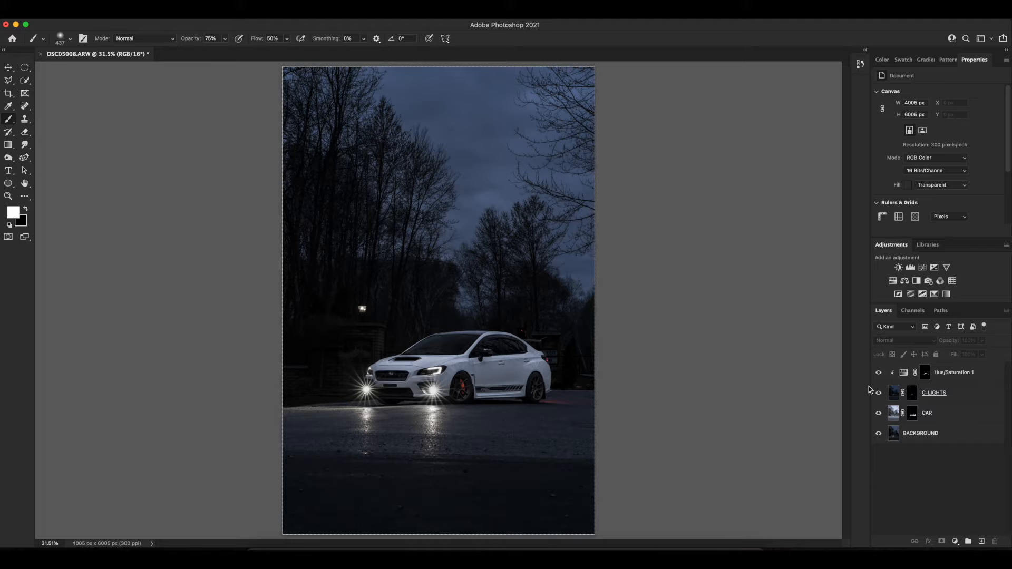
Duplicate the CAR layer and delete the layer mask from the copy
left_click(938, 413)
key("super+j")
left_click(912, 413)
key("Delete")
Open the CAR copy in the Camera Raw Filter, raise the exposure, and set shadows to +25 and vibrance to +30
left_click(226, 12)
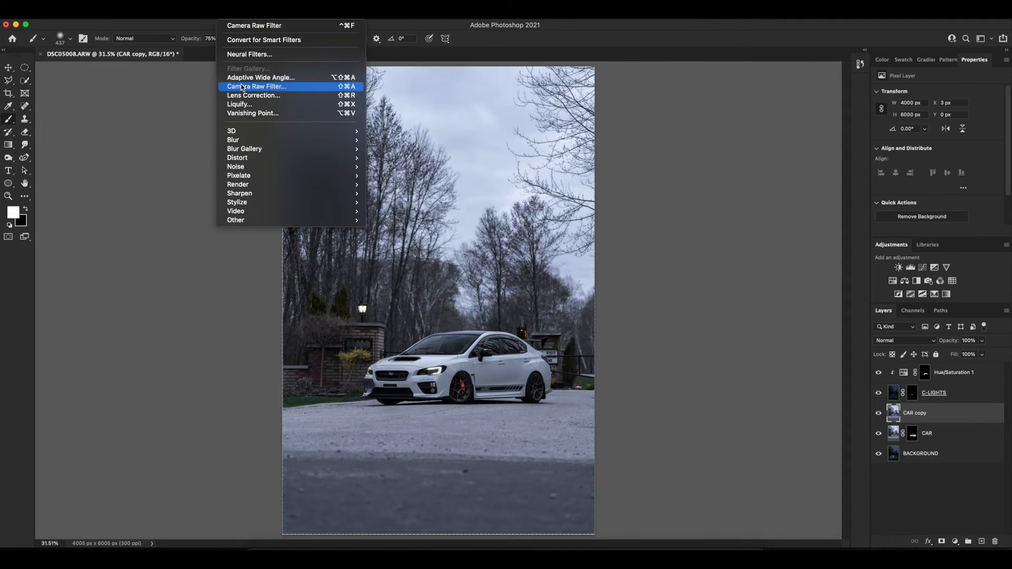
left_click(242, 86)
key("super+plus")
key("super+plus")
key("super+plus")
left_click(492, 345)
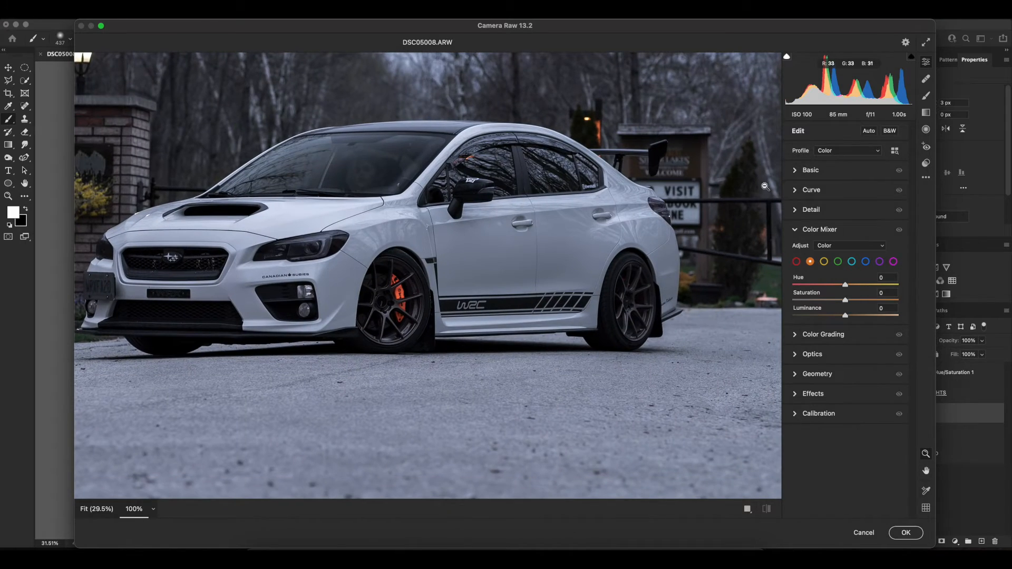
left_click(811, 170)
left_click_drag(846, 250, 852, 251)
left_click_drag(846, 295, 858, 295)
mouse_move(845, 408)
left_mouse_down()
mouse_move(862, 410)
mouse_move(847, 425)
left_mouse_up()
In the Color Mixer, adjust the oranges and set the yellow hue to -30 and yellow luminance to -29
scroll(841, 424, "down", 3)
left_click(794, 410)
left_click(795, 334)
left_click(795, 230)
left_click_drag(853, 303, 848, 302)
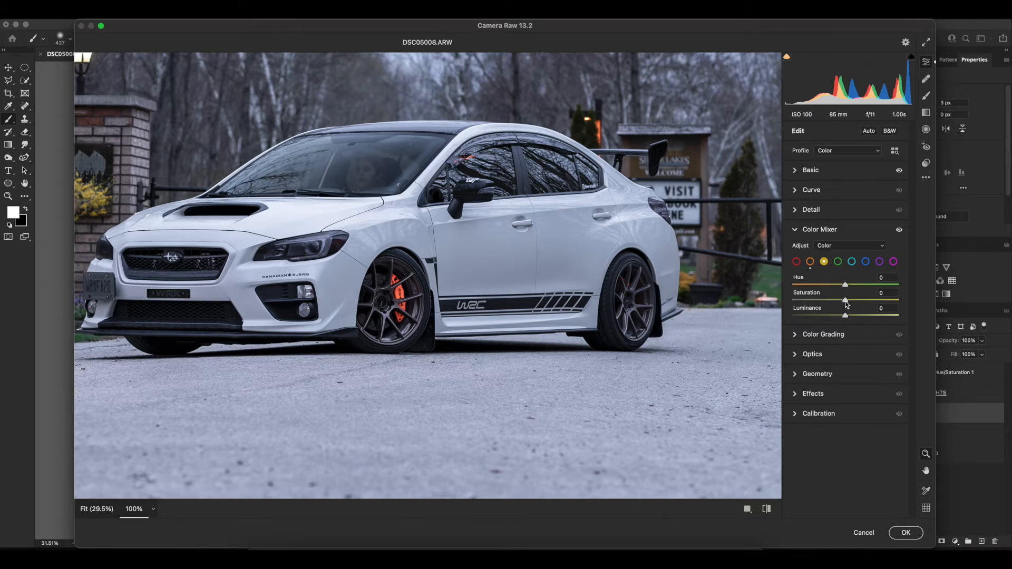
left_click_drag(830, 285, 829, 286)
left_click_drag(857, 316, 830, 317)
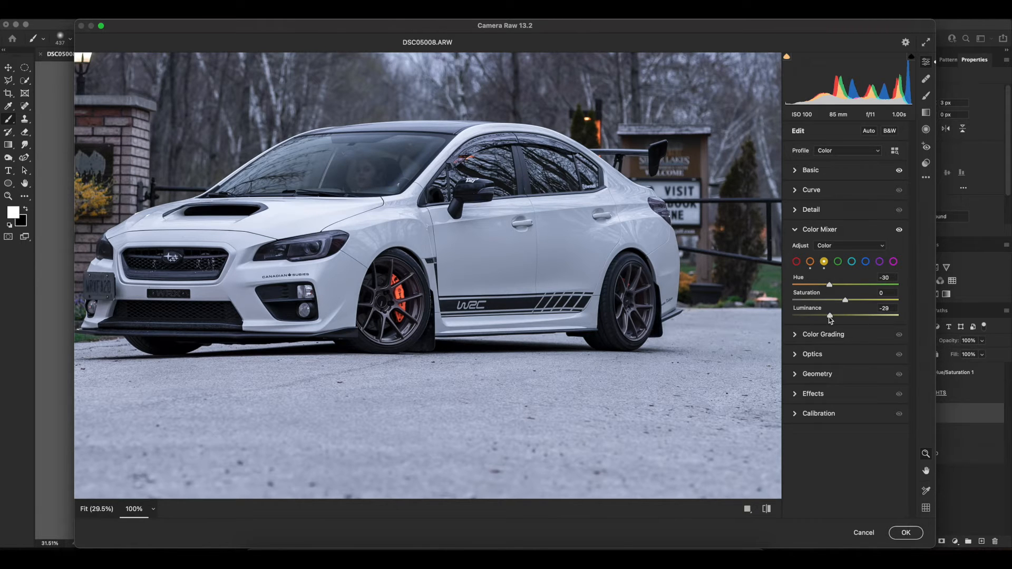
Set the exposure to +0.75 and contrast to +15, and apply the Camera Raw adjustments
left_click(794, 171)
mouse_move(849, 266)
left_mouse_down()
mouse_move(858, 266)
mouse_move(854, 254)
left_mouse_up()
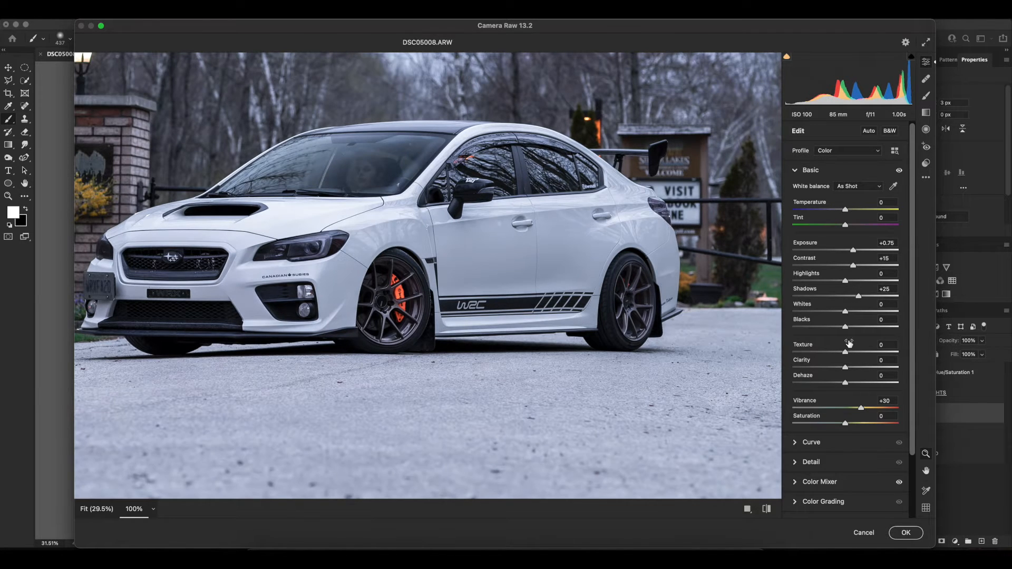
left_click(905, 533)
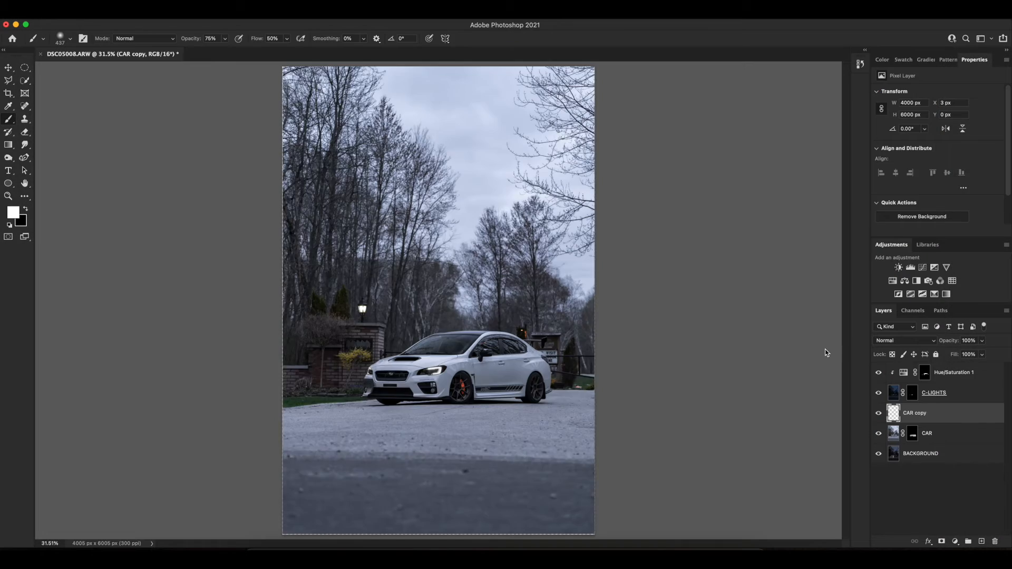
Add a layer mask to the CAR copy layer and invert it to hide the brightened version
left_click(942, 541)
key("super+i")
scroll(488, 400, "up", 5)
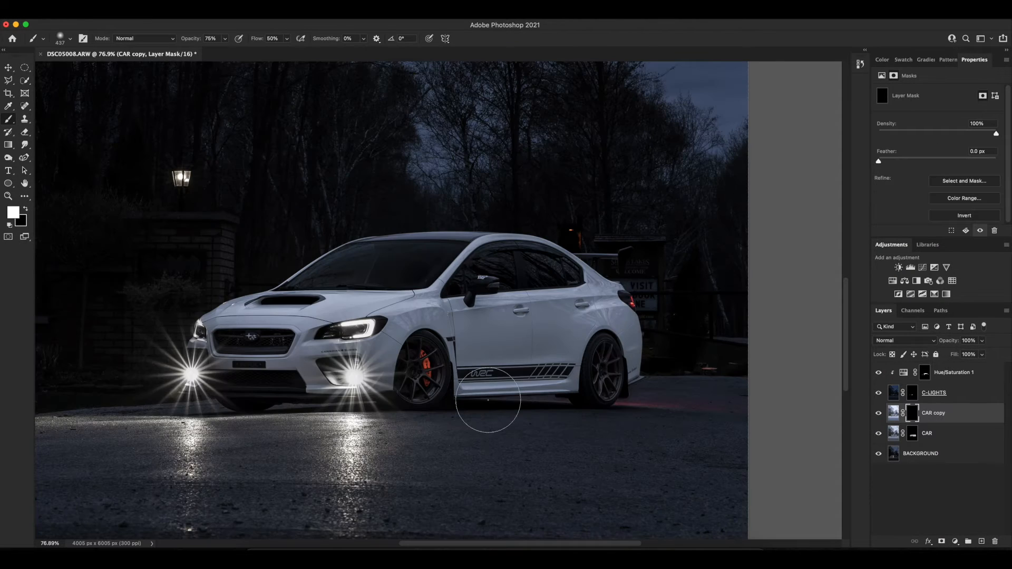
Paint white over the front wheel's spokes, rim and orange brake caliper in the CAR copy mask with a size 30 brush
scroll(488, 400, "up", 7)
mouse_move(486, 246)
left_mouse_down()
mouse_move(306, 248)
mouse_move(370, 257)
left_mouse_up()
mouse_move(426, 323)
left_mouse_down()
mouse_move(404, 386)
mouse_move(434, 340)
mouse_move(455, 408)
mouse_move(484, 329)
mouse_move(547, 362)
mouse_move(503, 311)
mouse_move(554, 297)
mouse_move(474, 273)
left_mouse_up()
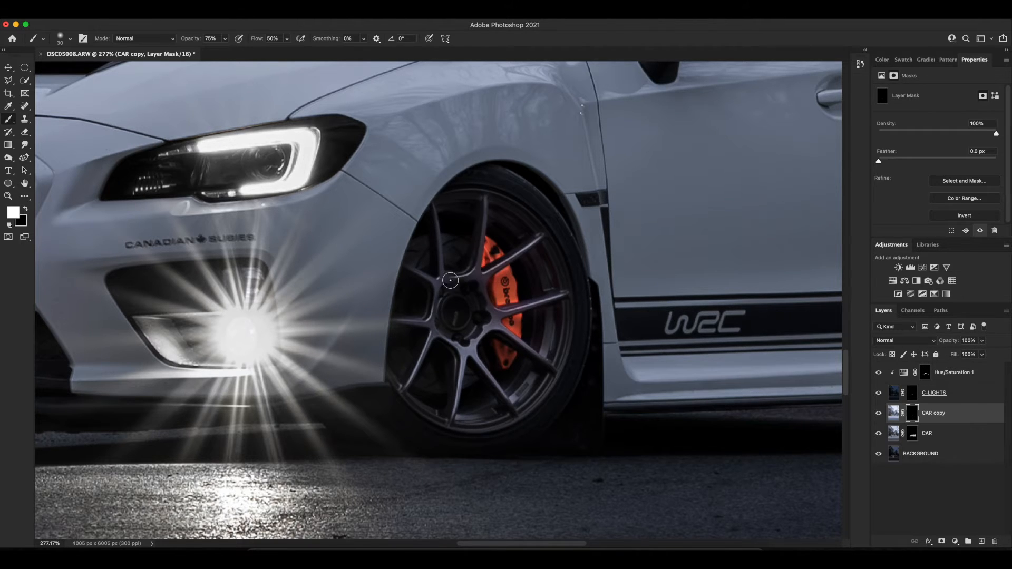
mouse_move(545, 278)
left_mouse_down()
mouse_move(549, 248)
mouse_move(557, 358)
mouse_move(546, 310)
mouse_move(548, 362)
mouse_move(523, 391)
mouse_move(454, 420)
mouse_move(526, 399)
mouse_move(485, 381)
left_mouse_up()
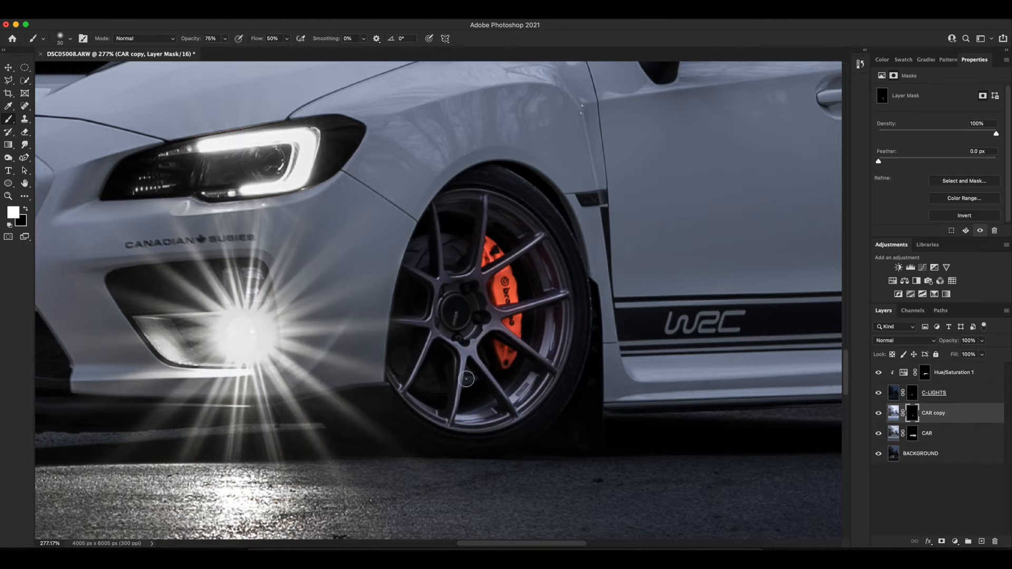
Paint white over the rear wheel's spokes and rim in the CAR copy mask to brighten them
scroll(465, 366, "down", 10)
scroll(578, 360, "up", 12)
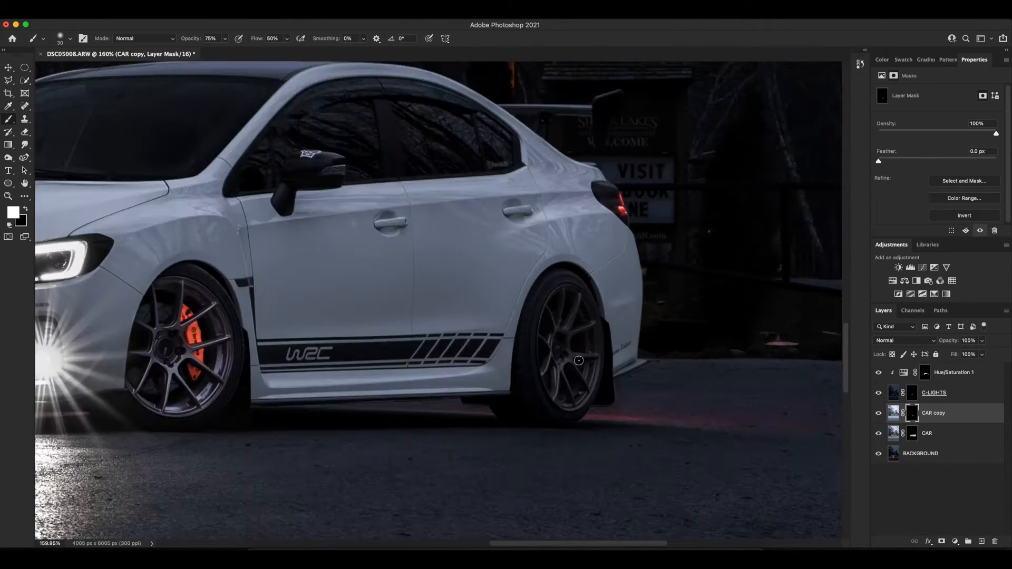
mouse_move(561, 260)
left_mouse_down()
mouse_move(551, 283)
mouse_move(539, 195)
mouse_move(507, 237)
mouse_move(489, 310)
mouse_move(486, 381)
mouse_move(512, 356)
mouse_move(515, 440)
mouse_move(557, 430)
mouse_move(573, 379)
mouse_move(615, 350)
mouse_move(565, 292)
left_mouse_up()
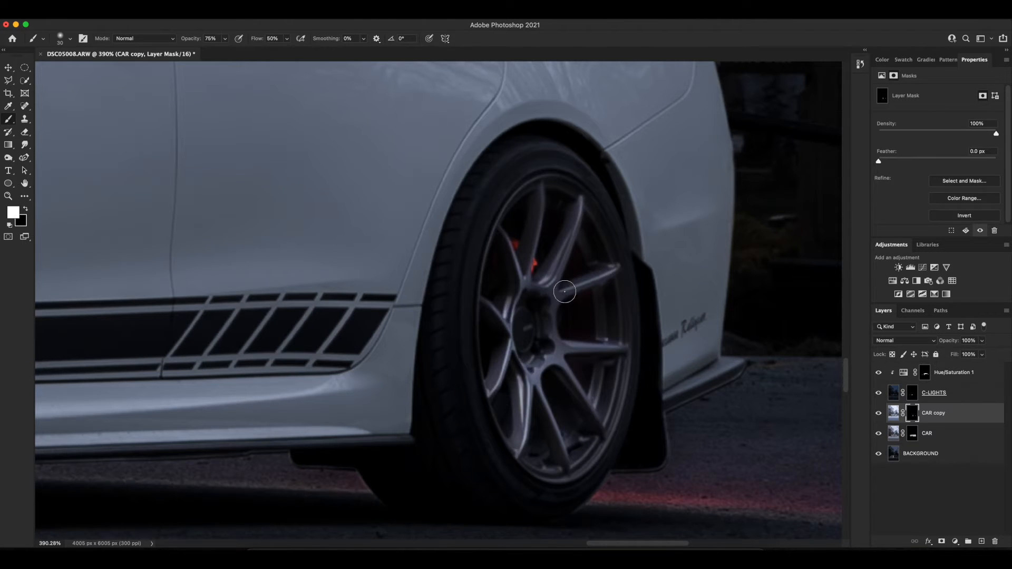
mouse_move(553, 195)
left_mouse_down()
mouse_move(485, 337)
mouse_move(499, 420)
mouse_move(589, 446)
mouse_move(605, 323)
mouse_move(596, 268)
left_mouse_up()
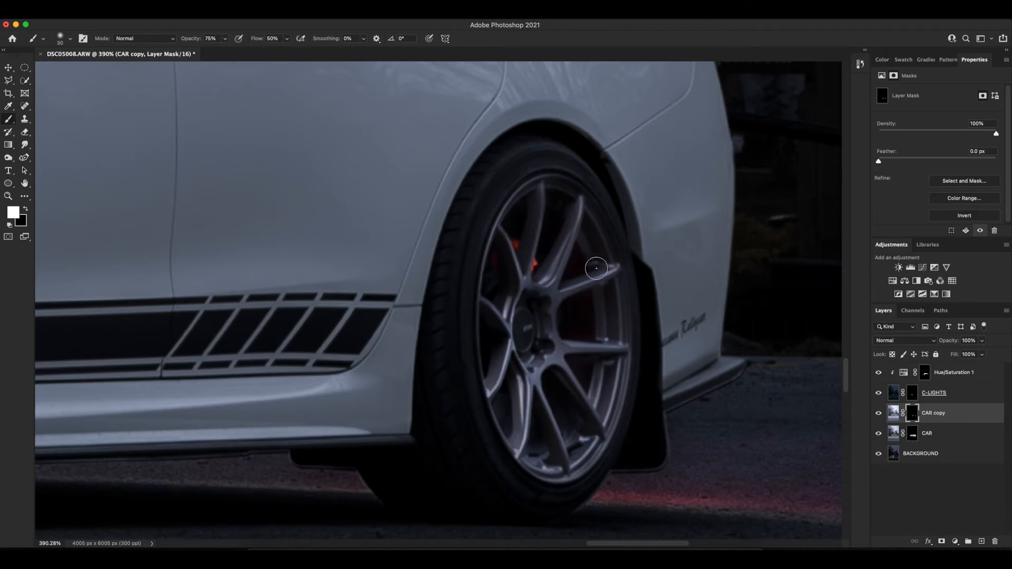
Compare the blend with the base exposure by hiding and reshowing the layers above BACKGROUND
scroll(538, 295, "down", 10)
scroll(562, 301, "up", 10)
scroll(562, 301, "down", 10)
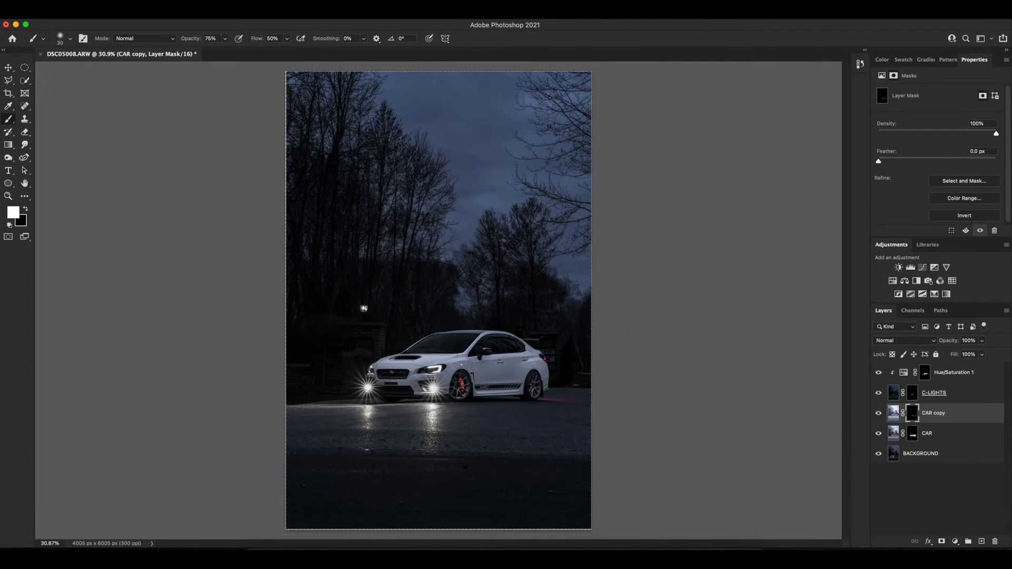
scroll(465, 369, "up", 3)
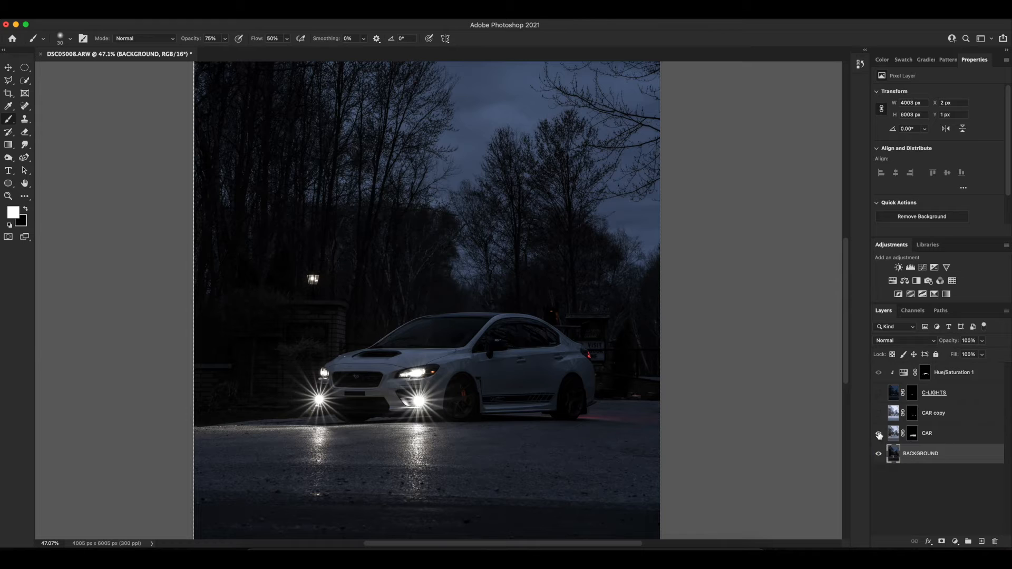
left_click_drag(879, 441, 879, 396)
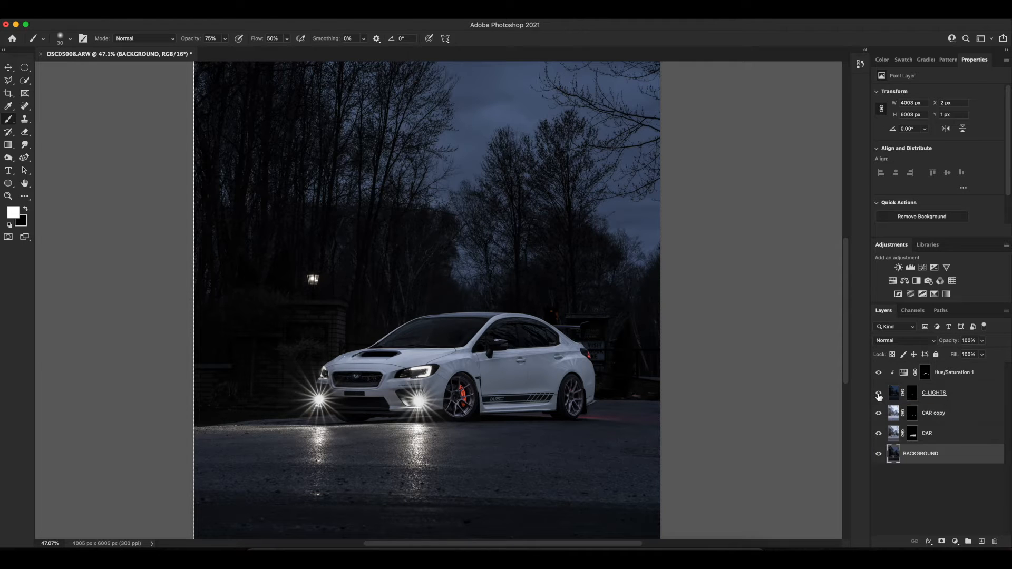
Create a new empty layer above the Hue/Saturation adjustment and set its blend mode to Overlay
left_click(912, 375)
left_click(981, 541)
left_click(898, 344)
left_click(899, 467)
left_click(879, 414)
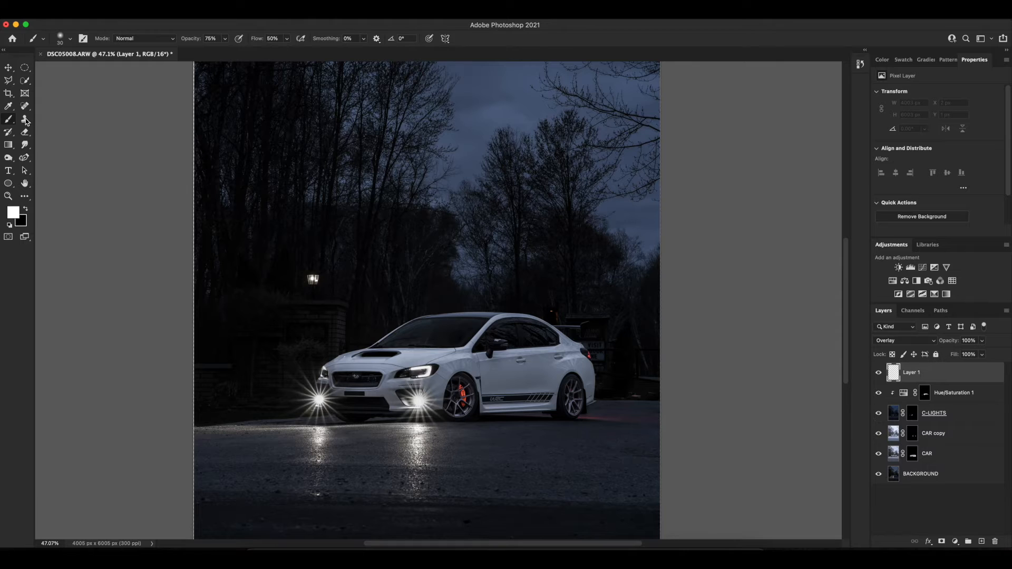
Paint white with a large soft brush over both headlight reflections on the road to intensify their glow
left_click_drag(326, 438, 369, 438)
left_click(421, 447)
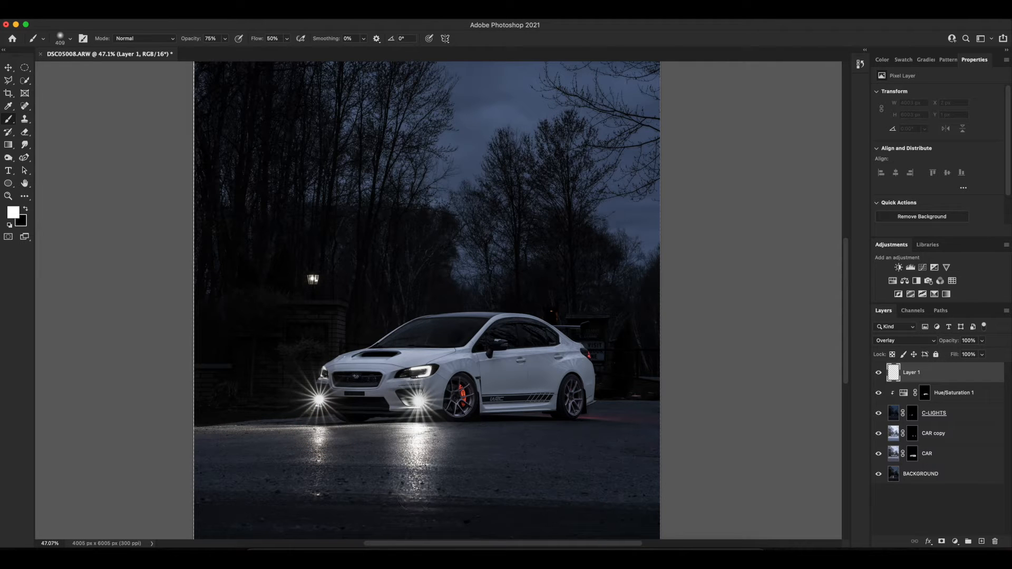
mouse_move(446, 465)
left_mouse_down()
mouse_move(463, 446)
mouse_move(405, 439)
left_mouse_up()
mouse_move(296, 445)
left_mouse_down()
mouse_move(331, 438)
mouse_move(306, 488)
left_mouse_up()
mouse_move(358, 437)
left_mouse_down()
mouse_move(271, 442)
mouse_move(318, 495)
left_mouse_up()
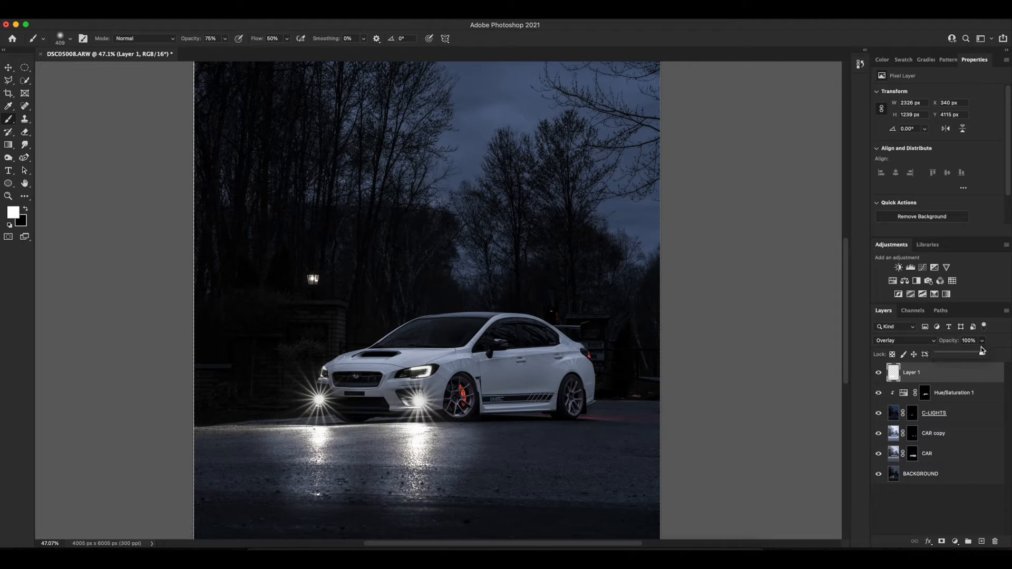
Set Layer 1's opacity to 50%, and load the saved car selection and invert it to isolate the surroundings
left_click_drag(982, 343, 957, 356)
left_click(198, 21)
left_click(222, 223)
left_click(472, 267)
left_click(478, 282)
left_click(589, 246)
left_click(199, 21)
left_click(207, 52)
Paint black on Layer 1 along the ground beneath the car, from the front bumper to the rear wheel, to deepen the shadow
left_click_drag(460, 446, 481, 445)
scroll(486, 443, "down", 3)
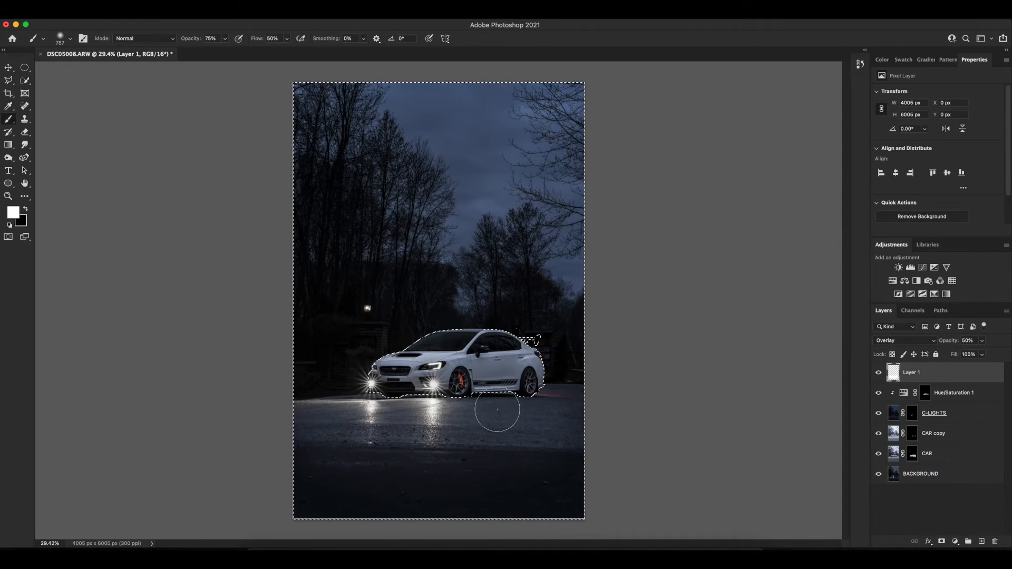
scroll(534, 417, "up", 3)
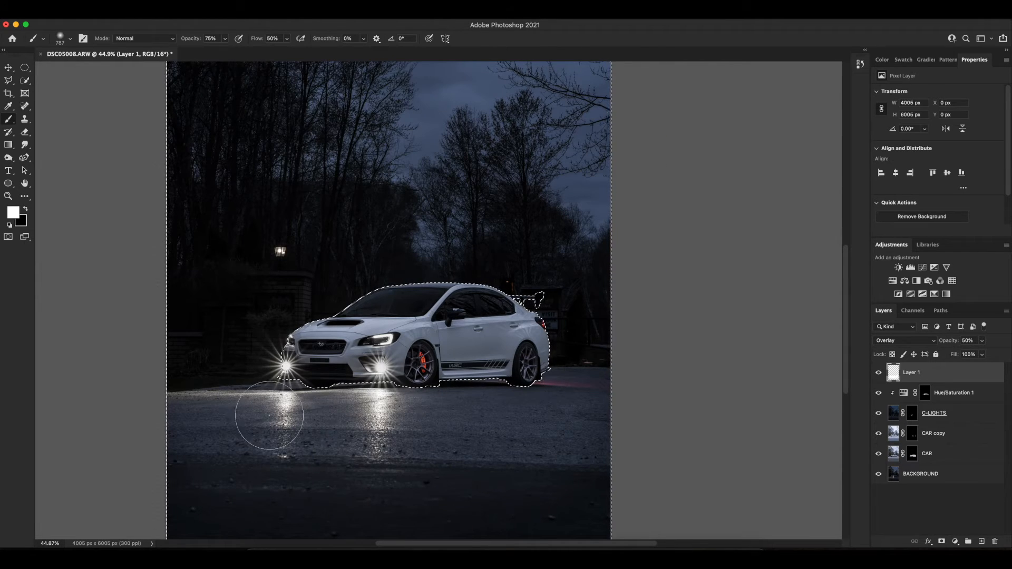
scroll(292, 409, "up", 5)
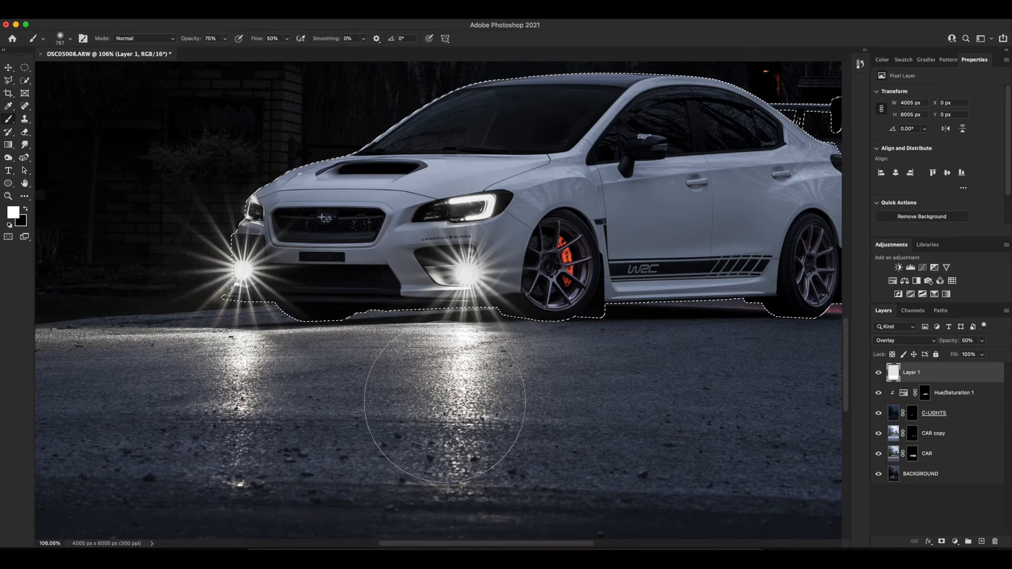
left_click_drag(182, 315, 124, 314)
key("x")
left_click_drag(457, 322, 442, 322)
left_click_drag(459, 315, 113, 315)
left_click_drag(200, 317, 117, 321)
mouse_move(711, 317)
left_mouse_down()
mouse_move(443, 343)
mouse_move(374, 329)
left_mouse_up()
left_click_drag(622, 326, 656, 325, "ctrl+alt")
mouse_move(632, 324)
left_mouse_down()
mouse_move(813, 314)
mouse_move(807, 406)
mouse_move(610, 328)
left_mouse_up()
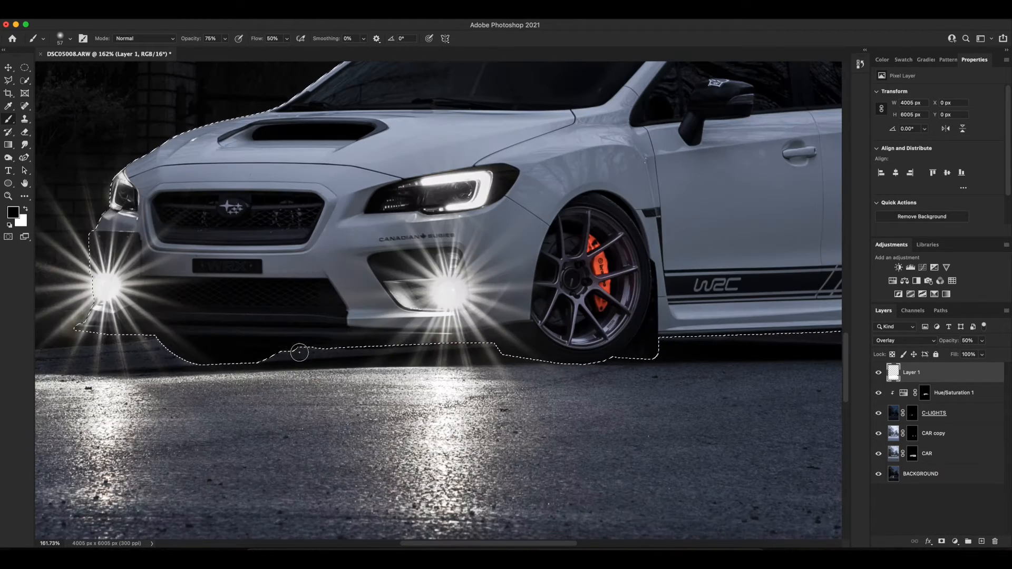
scroll(279, 358, "left", 8)
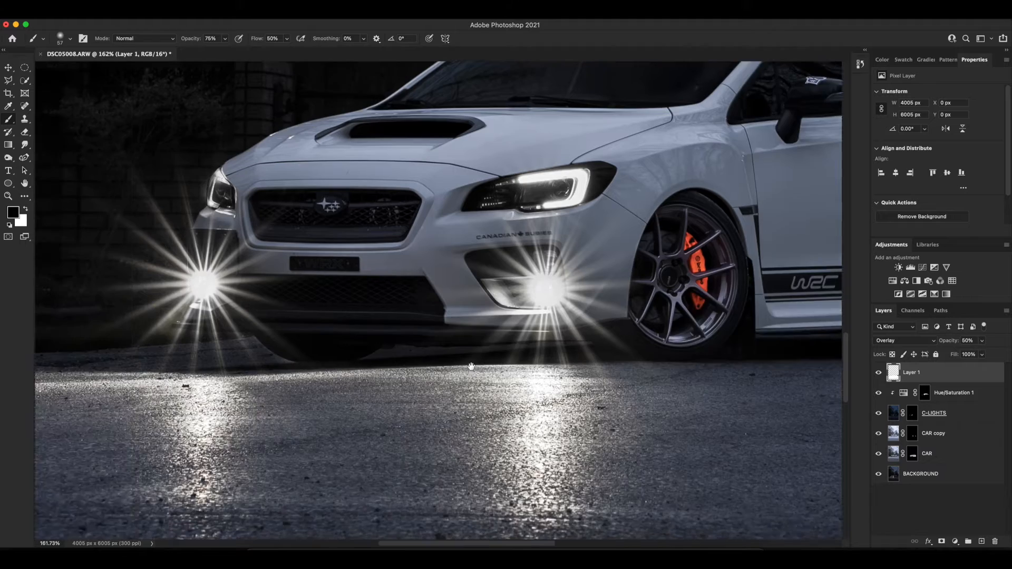
mouse_move(262, 350)
left_mouse_down()
mouse_move(363, 355)
mouse_move(63, 358)
mouse_move(343, 363)
left_mouse_up()
scroll(343, 364, "down", 10)
mouse_move(538, 370)
left_mouse_down()
mouse_move(805, 416)
mouse_move(442, 417)
left_mouse_up()
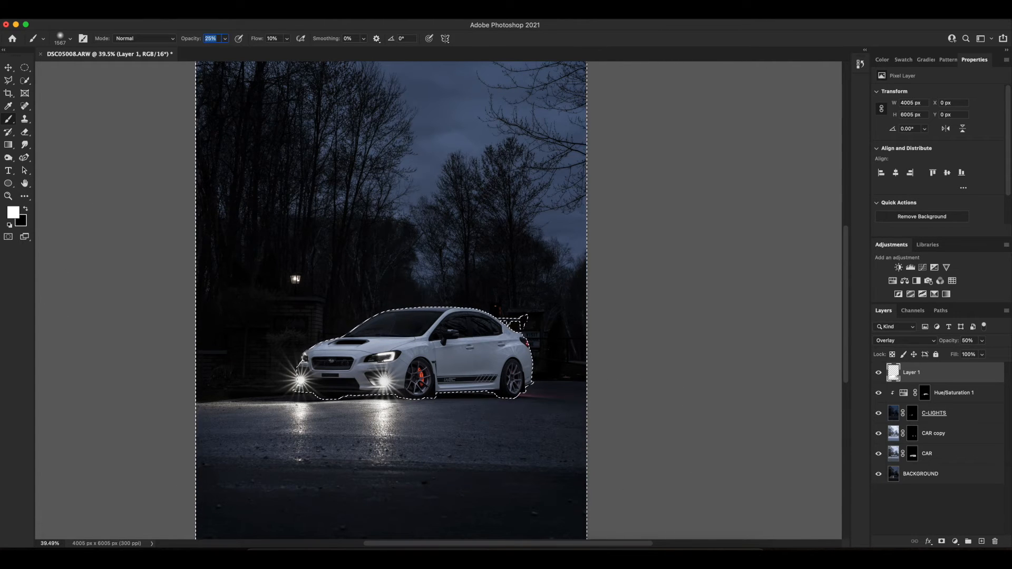
Add a new Overlay layer above Layer 1 and paint white with a soft brush over both headlight reflections on the road
left_click(981, 542)
left_click(909, 341)
left_click(896, 470)
left_click_drag(406, 462, 327, 463)
left_click_drag(382, 418, 353, 411)
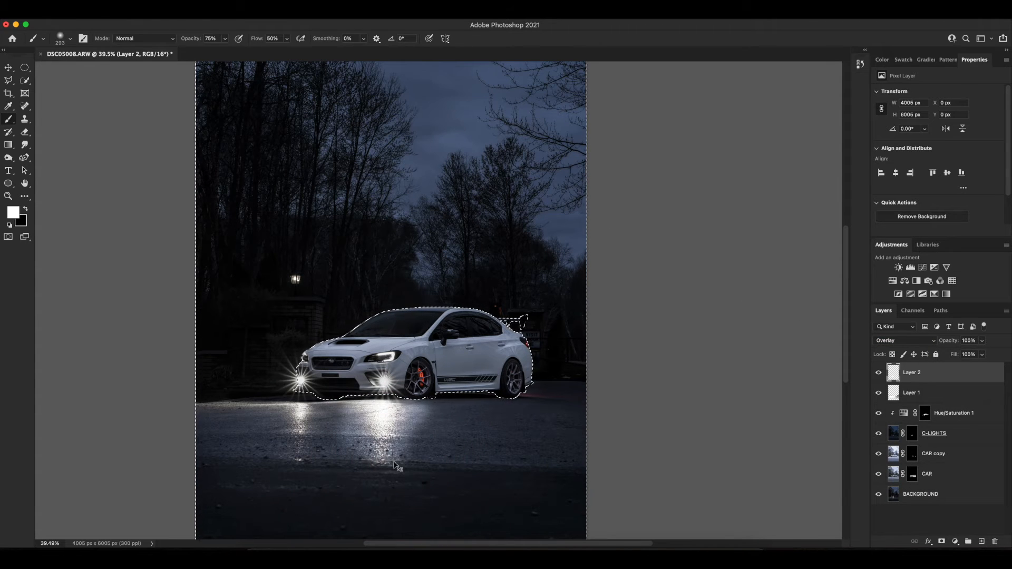
left_click_drag(369, 445, 419, 417)
mouse_move(287, 412)
left_mouse_down()
mouse_move(277, 433)
mouse_move(309, 447)
left_mouse_up()
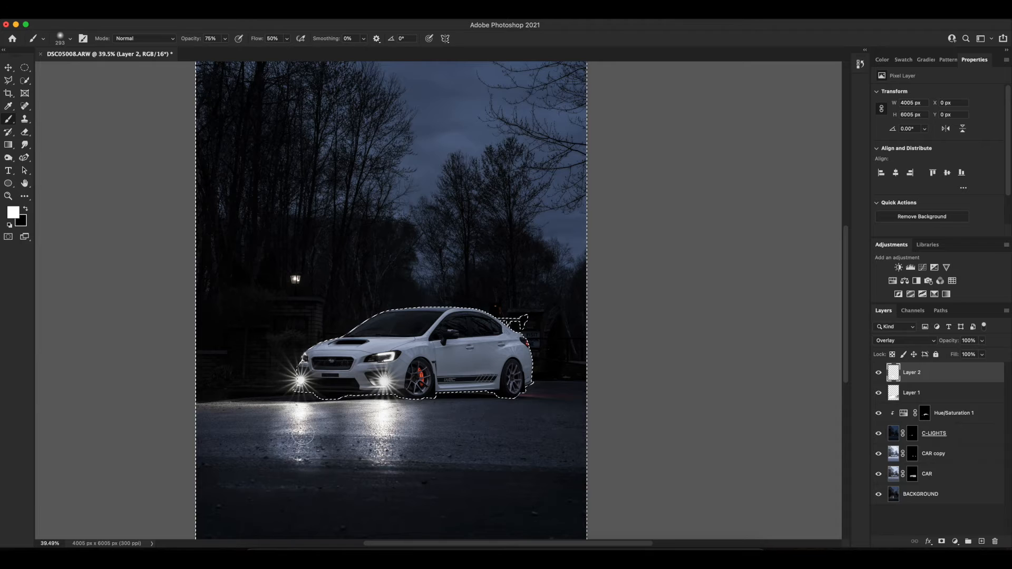
Try the Hard Light blend mode on Layer 2 and return it to Overlay
left_click(898, 343)
left_click(890, 359)
left_click(896, 341)
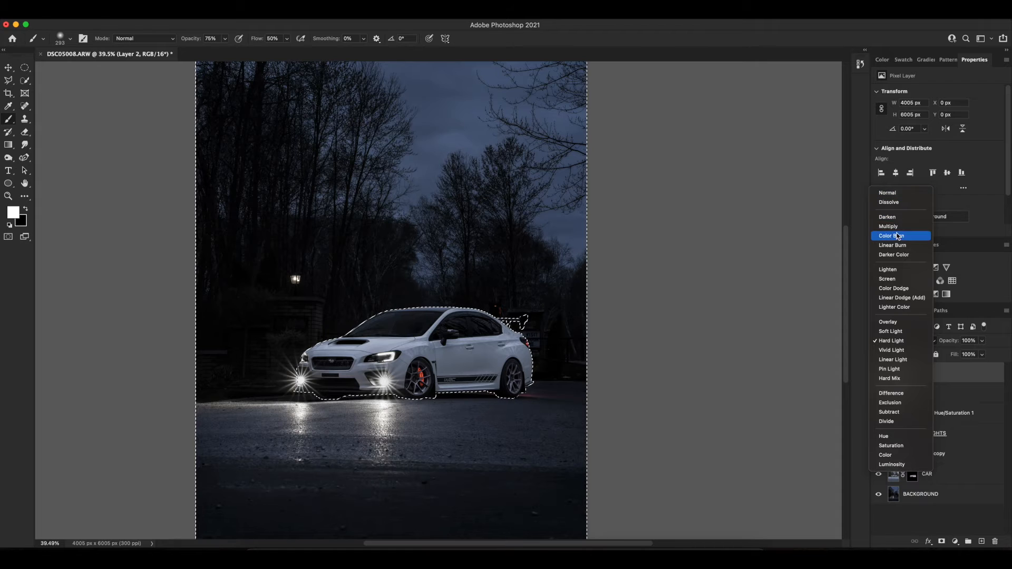
left_click(888, 322)
Lower Layer 2's opacity to 25% and clear the selection
left_click(982, 340)
left_click_drag(983, 353, 949, 357)
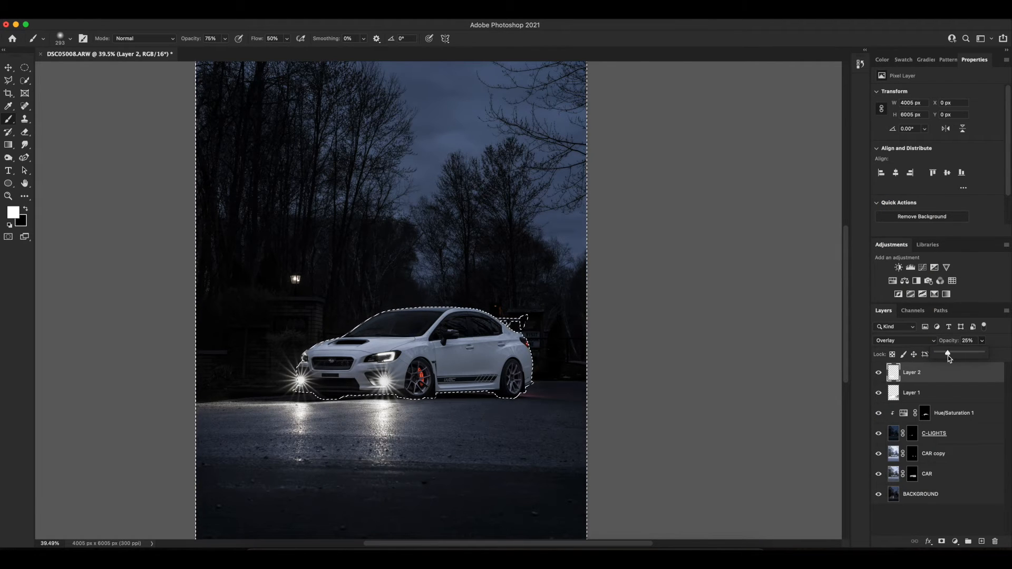
key("ctrl+d")
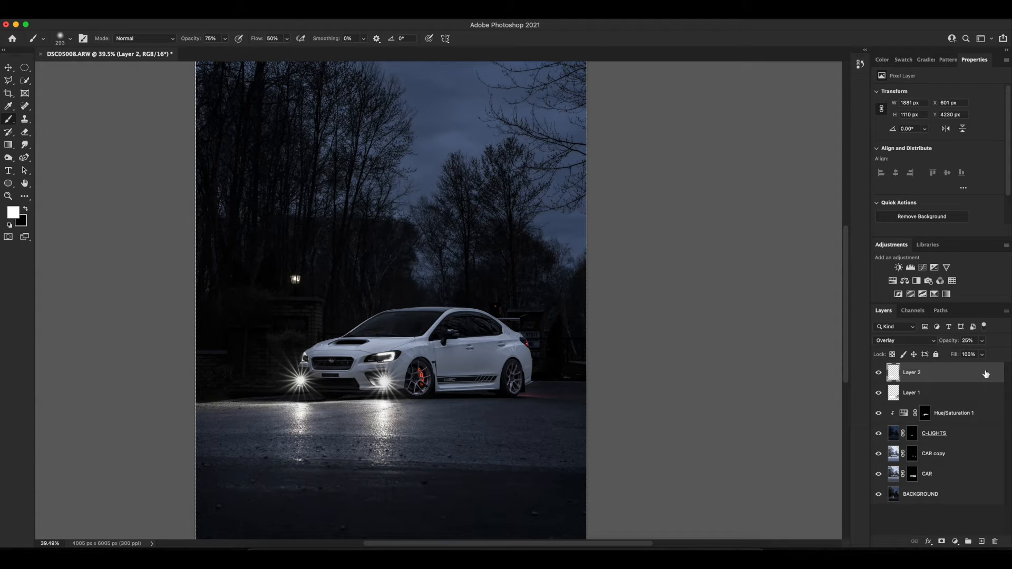
Rename the CAR copy layer as WHEELS
scroll(298, 285, "down", 1)
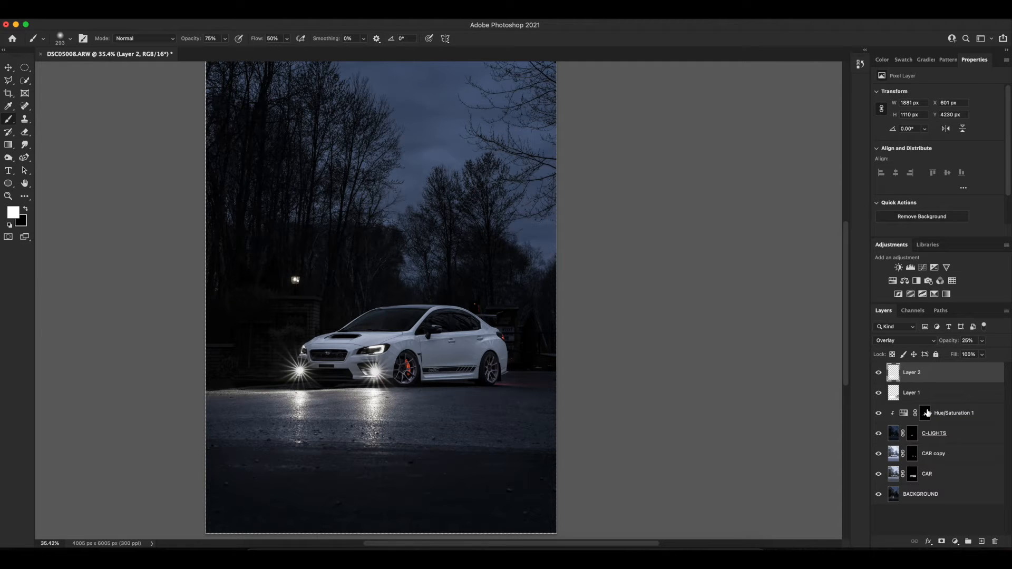
double_click(935, 454)
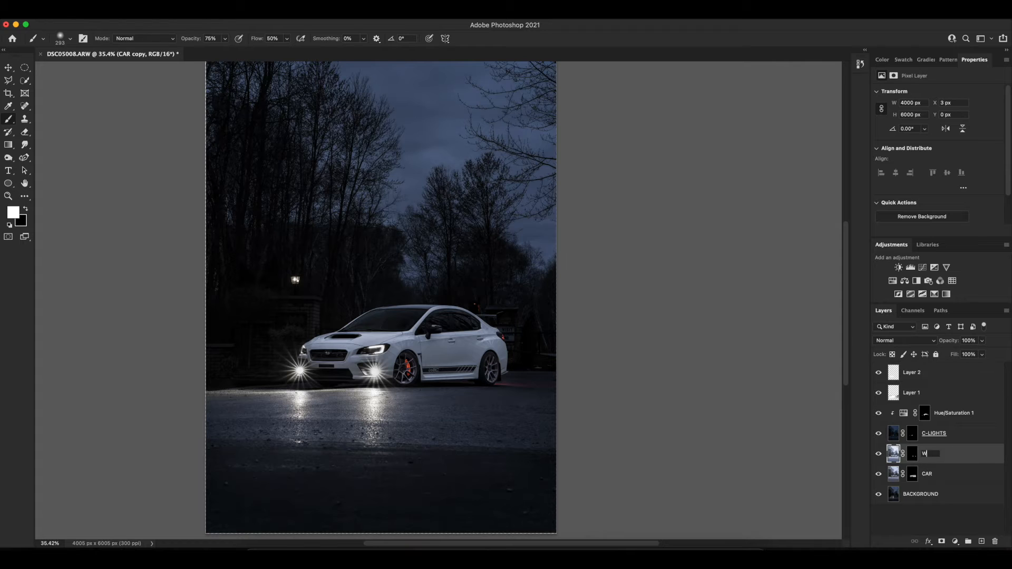
Compare the blend by hiding the layers above BACKGROUND and reshowing them from CAR upwards
left_click(880, 476)
left_click(880, 476)
left_click(879, 495)
left_click(880, 495)
left_click_drag(880, 374, 880, 478)
left_click(879, 475)
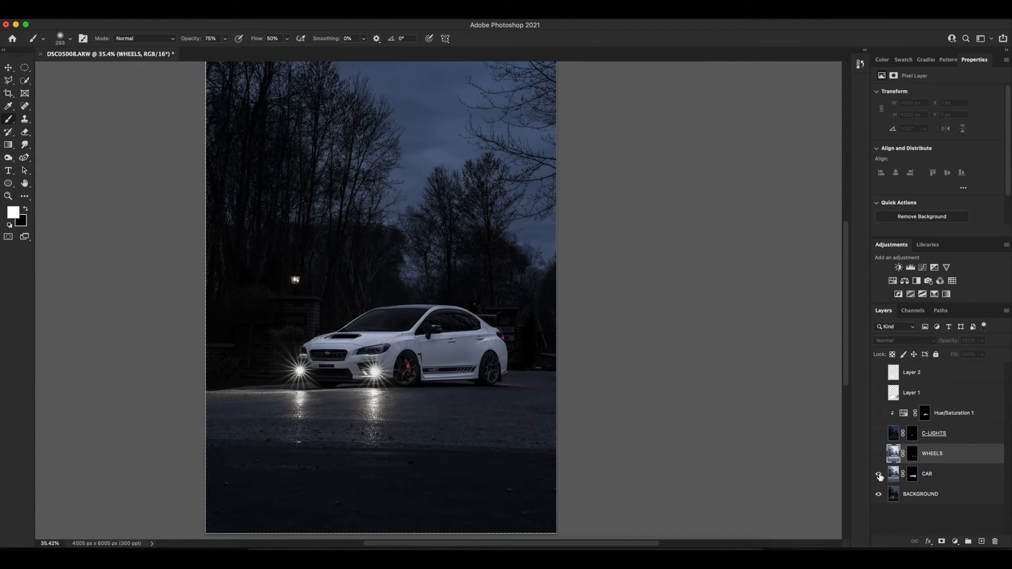
left_click_drag(879, 457, 879, 374)
Target the CAR layer's mask and load the saved car selection
left_click(913, 475)
key("super+d")
scroll(384, 379, "up", 6)
left_click(203, 16)
left_click(227, 223)
left_click(505, 267)
left_click(508, 294)
key("Return")
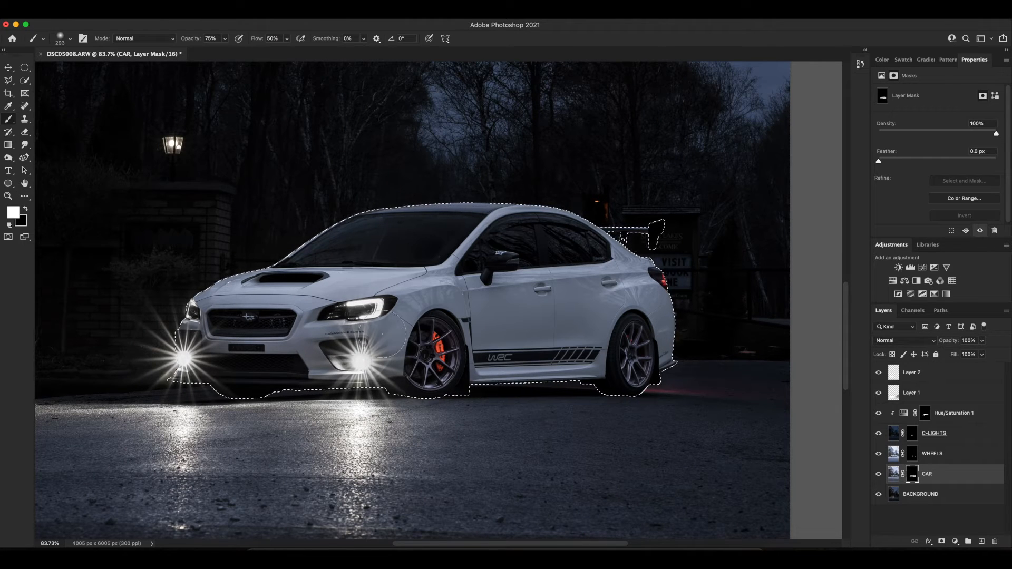
Paint white in the CAR mask across the front bumper and fog lights to brighten them
mouse_move(345, 354)
left_mouse_down()
mouse_move(368, 382)
mouse_move(176, 361)
mouse_move(222, 377)
left_mouse_up()
key("super+0")
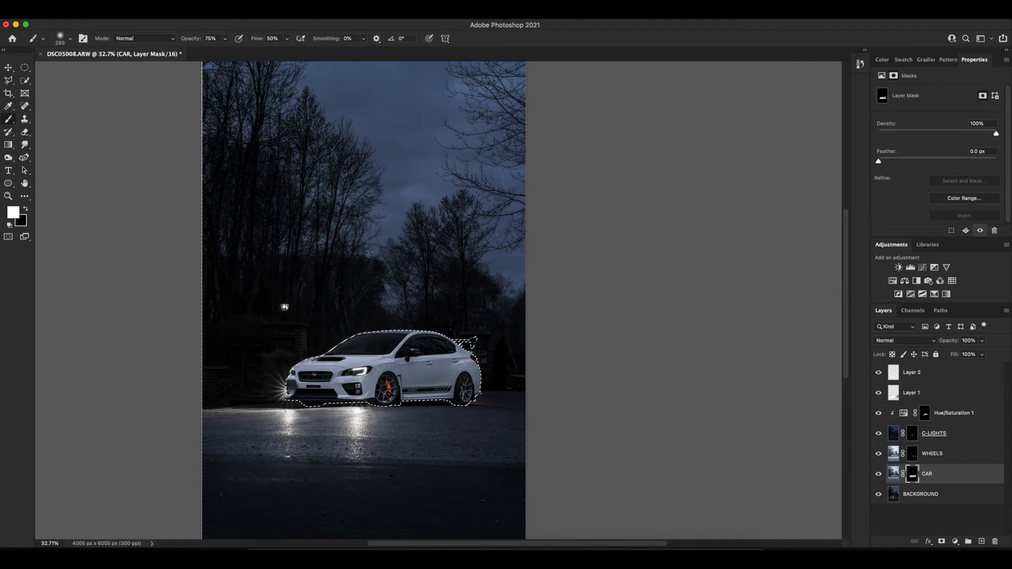
left_click_drag(286, 397, 567, 410)
Dab black in the CAR mask over the near-side fog light to bring back its glow
key("x")
mouse_move(676, 376)
left_mouse_down()
mouse_move(401, 395)
mouse_move(691, 387)
left_mouse_up()
left_click(684, 376)
left_click(684, 376)
left_click(684, 376)
scroll(726, 402, "down", 3)
scroll(556, 392, "up", 5)
Paint black in the CAR mask over the far-side fog light to bring back its glow
key("super+d")
scroll(561, 391, "up", 5)
left_click_drag(562, 383, 464, 394)
left_click_drag(548, 382, 522, 383)
left_click_drag(557, 376, 568, 376)
left_click(557, 379)
left_click(556, 379)
key("super+z")
key("super+shift+z")
Invert the car selection and paint black on a new layer above CAR over the flare beside the front bumper
left_click(199, 14)
left_click(210, 46)
scroll(416, 195, "down", 5)
left_click_drag(247, 196, 262, 196)
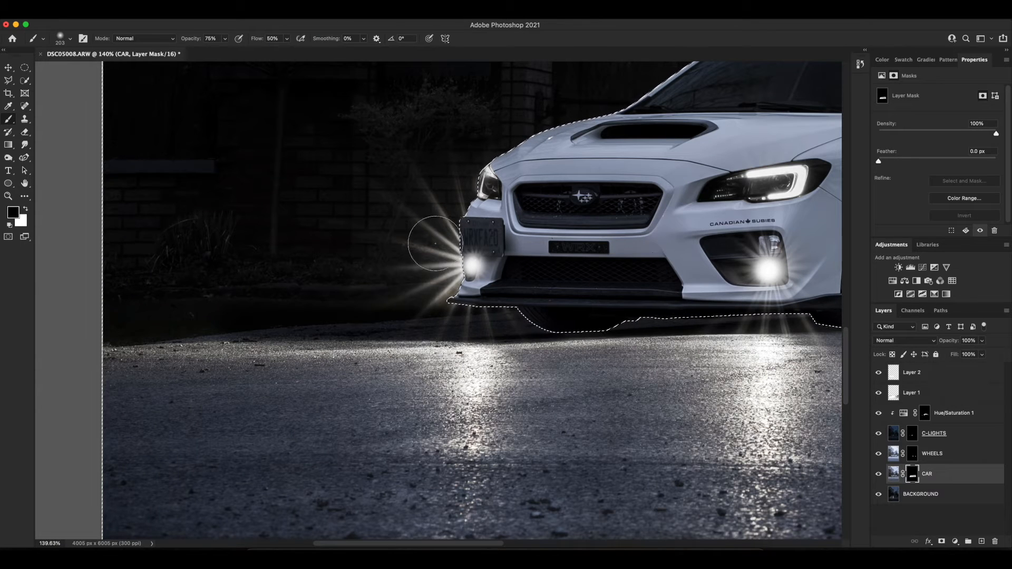
scroll(554, 367, "down", 5)
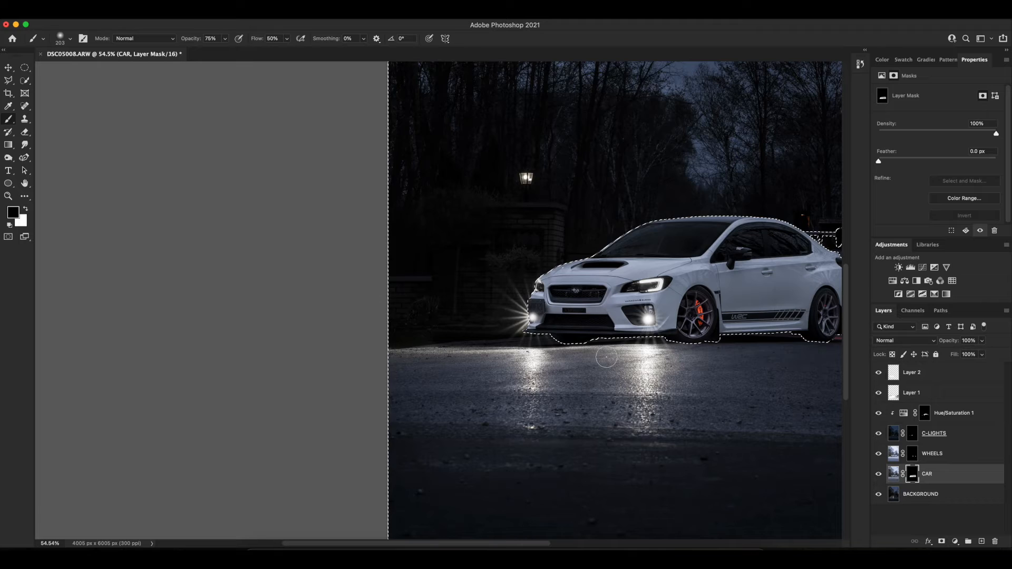
scroll(580, 358, "up", 5)
key("super+shift+alt+n")
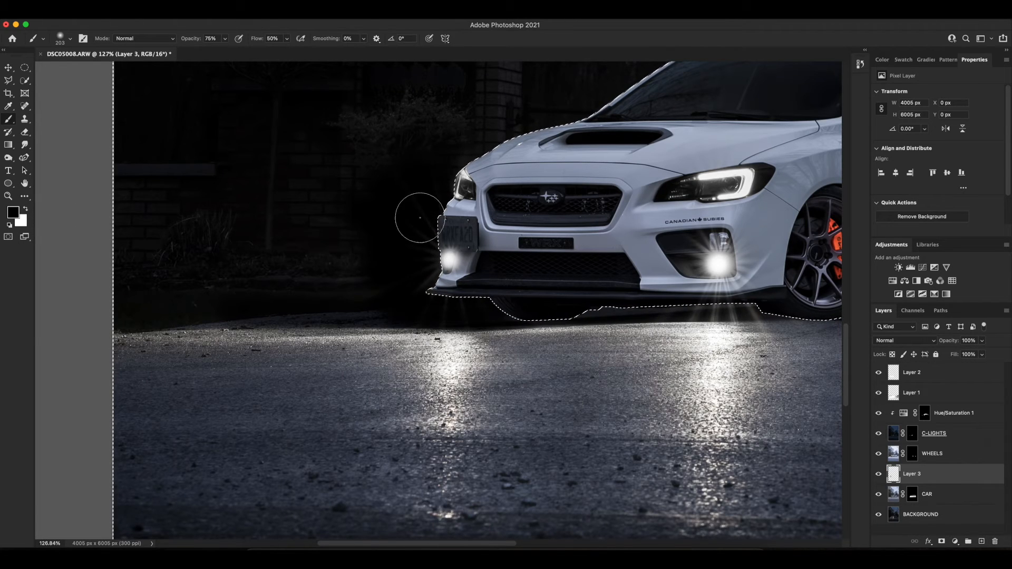
Set Layer 3's blend mode to Darken, keeping its opacity at 100%
left_click(904, 340)
left_click(903, 434)
left_click(981, 340)
mouse_move(984, 354)
left_mouse_down()
mouse_move(966, 354)
mouse_move(986, 354)
left_mouse_up()
left_click(983, 341)
left_click(906, 340)
left_click(887, 236)
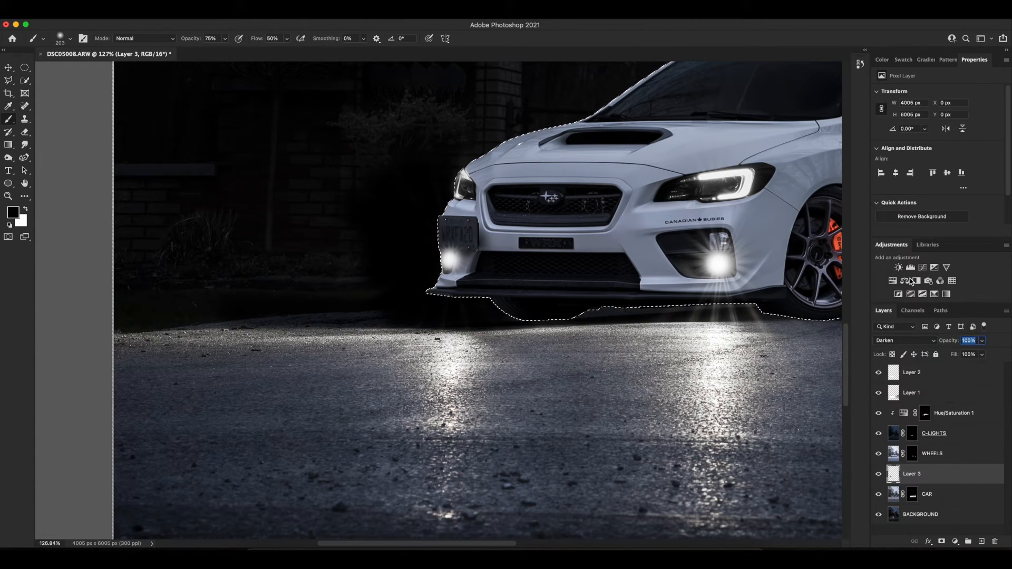
Compare the flare beside the bumper with Layer 3 hidden and shown
key("super+0")
scroll(427, 336, "up", 3)
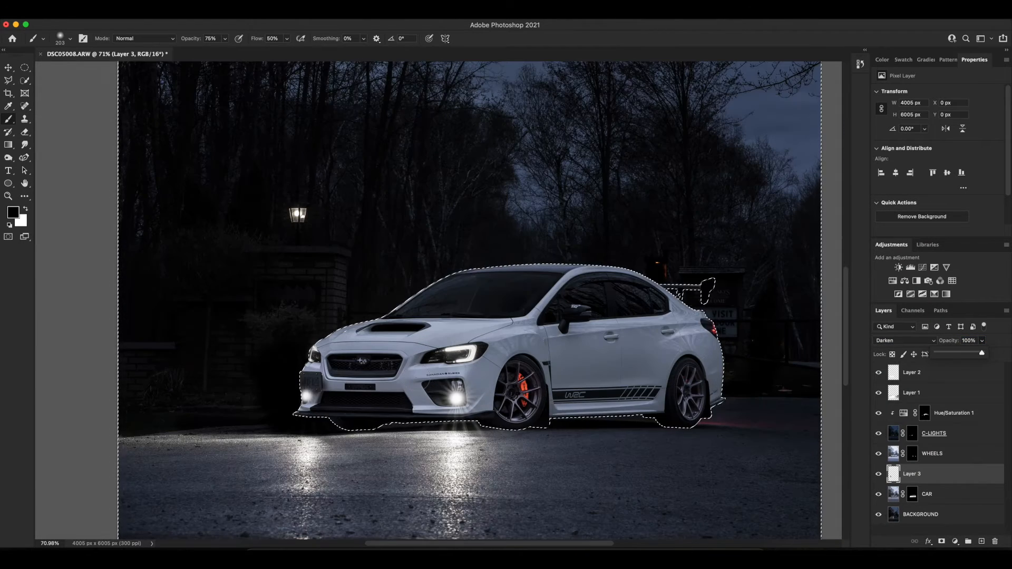
left_click(879, 474)
left_click(879, 473)
left_click(879, 474)
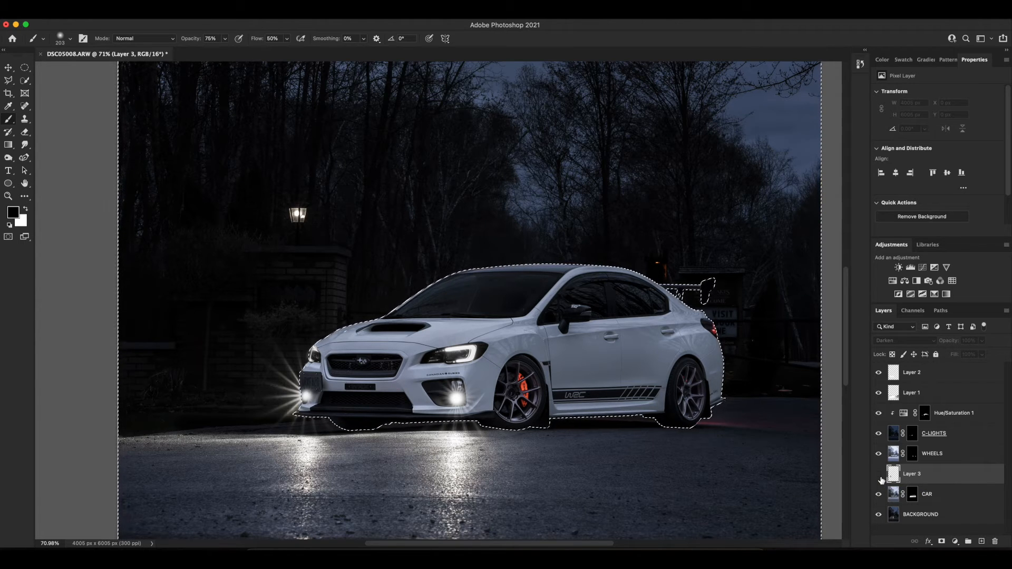
Duplicate Layer 3, clear the selection, and delete both Layer 3 and its copy
key("super+j")
left_click_drag(292, 401, 473, 371)
key("super+d")
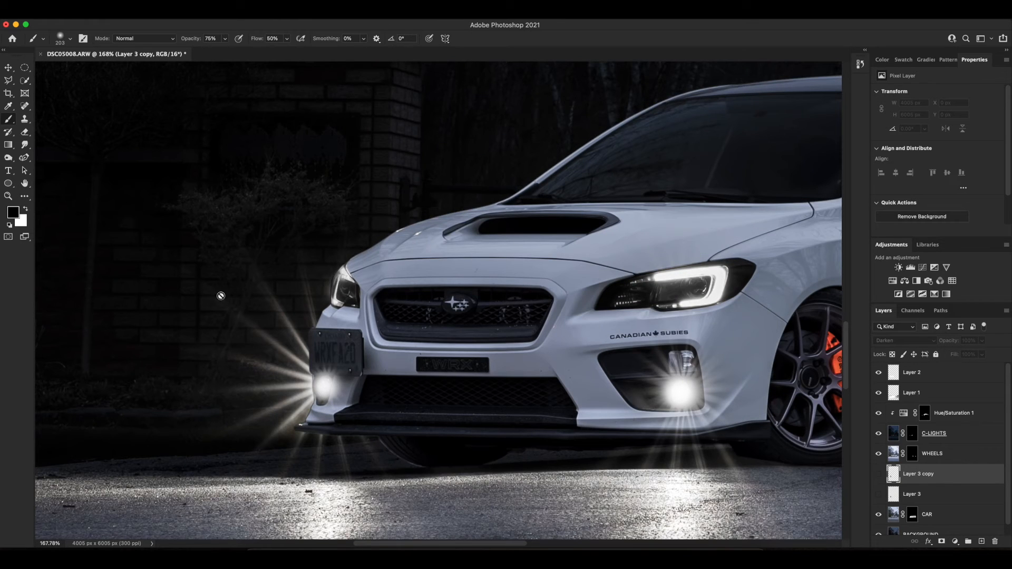
scroll(949, 476, "down", 1)
left_click(879, 468)
left_click(878, 468)
left_click(878, 468)
left_click(898, 485, "shift")
left_click_drag(904, 468, 994, 542)
Compare the front end with CAR hidden and shown, and try a white dab over the far-side fog light on CAR
left_click(878, 474)
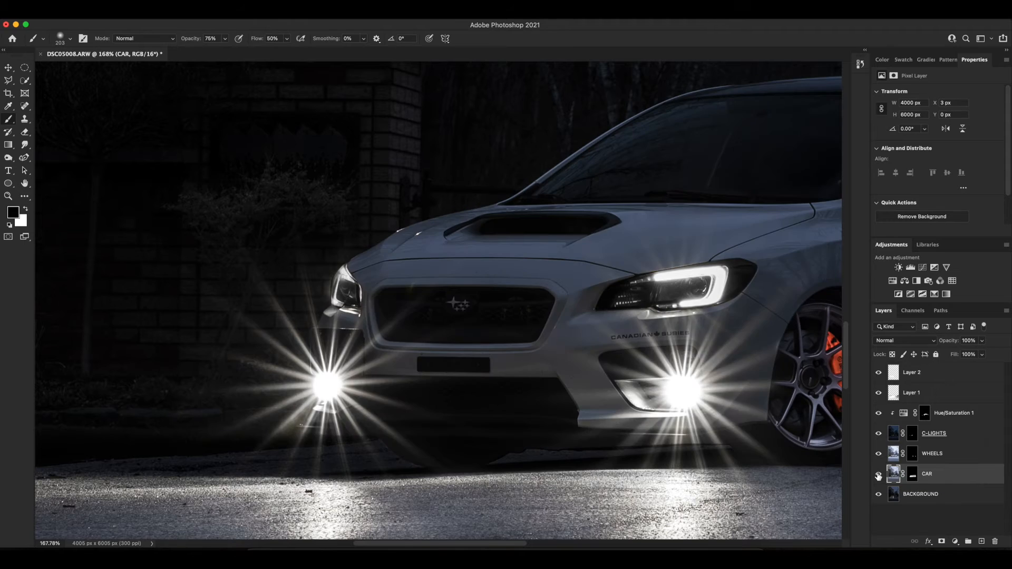
left_click(878, 474)
mouse_move(340, 376)
left_mouse_down()
mouse_move(340, 398)
mouse_move(340, 375)
left_mouse_up()
left_click(337, 396)
scroll(549, 389, "down", 8)
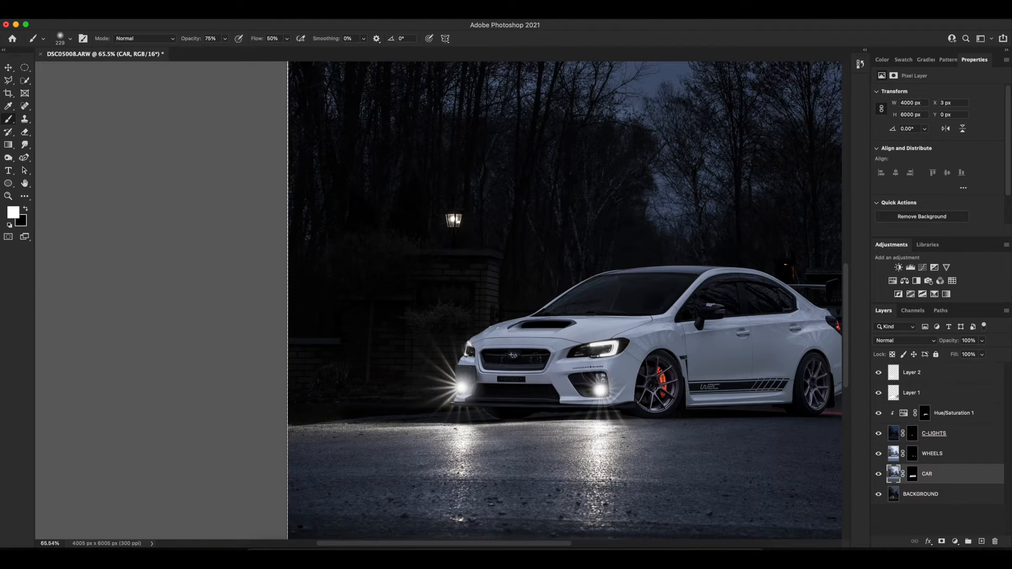
Undo the white dab, the Layer 3 edits and the last fog-light mask painting
key("super+z")
key("super+z")
key("super+z")
key("super+z")
key("super+z")
key("super+z")
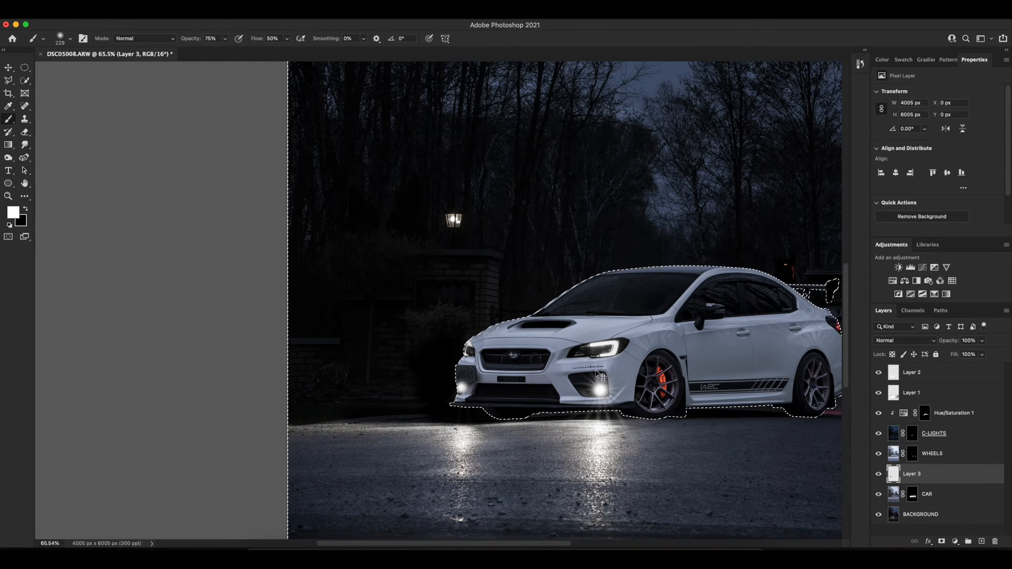
key("super+z")
key("super+z")
key("super+z")
key("super+z")
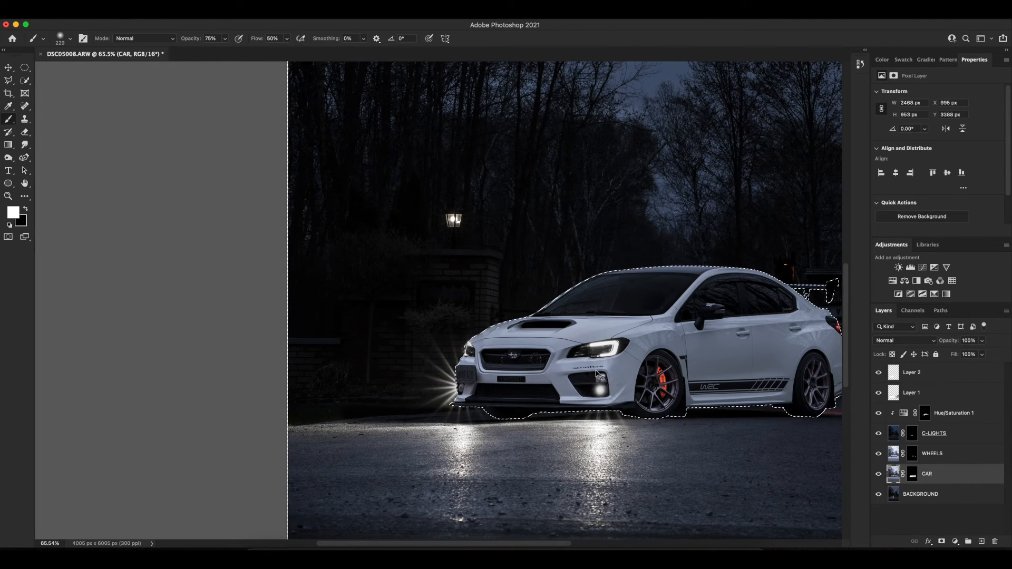
Try a black dab over the near-side fog light on the CAR layer and undo it
key("x")
left_click_drag(595, 390, 611, 390)
left_click(601, 389)
key("super+z")
key("super+z")
Clear the selection and paint black in the CAR mask over the fog lights to restore their full starburst flares
key("super+d")
left_click(914, 476)
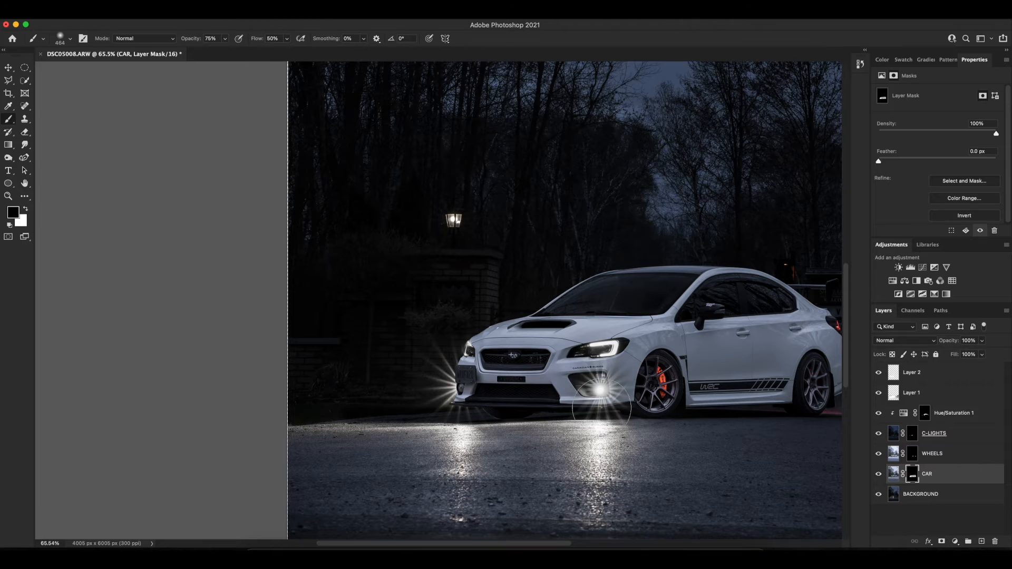
mouse_move(584, 376)
left_mouse_down()
mouse_move(620, 385)
mouse_move(589, 390)
left_mouse_up()
left_click(598, 390)
scroll(574, 418, "down", 8)
scroll(574, 418, "up", 5)
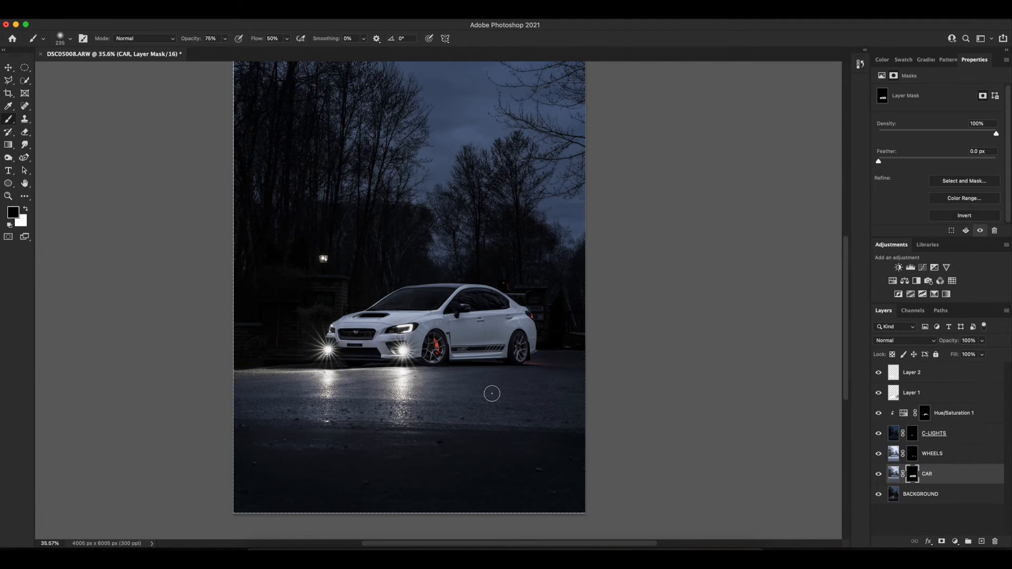
Inspect the rear of the car and compare the road lighting with Layer 1 hidden and shown
scroll(551, 375, "up", 5)
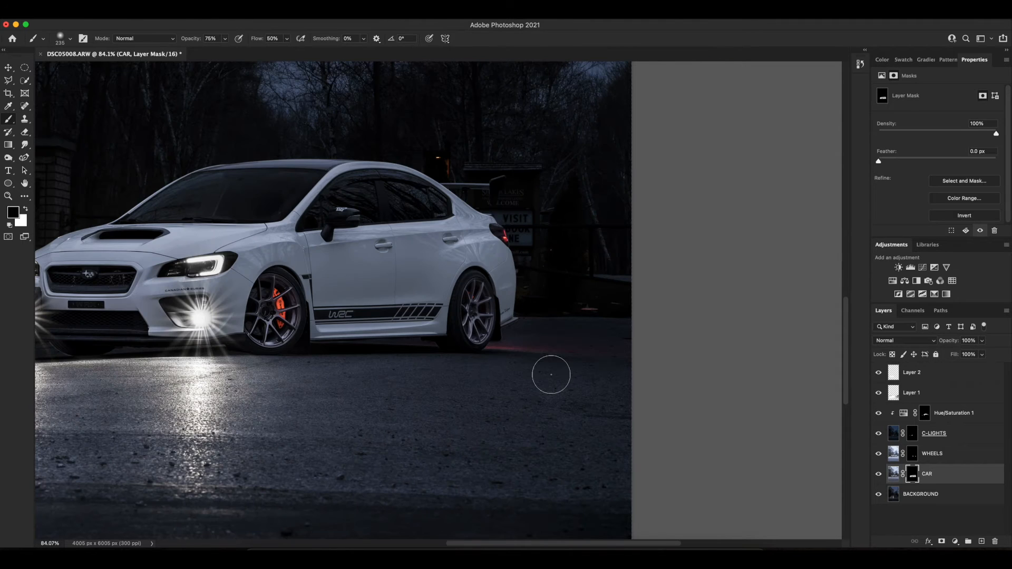
scroll(409, 330, "down", 3)
left_click(878, 392)
left_click(878, 393)
scroll(359, 400, "down", 3)
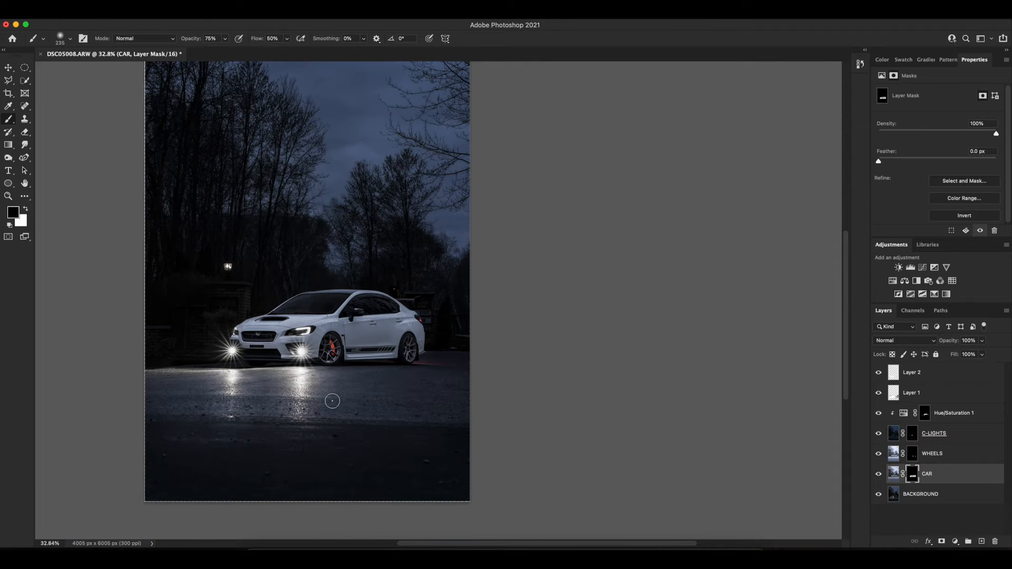
Create a new layer above Layer 2 in Screen mode, filled with the Screen-neutral black
left_click(966, 376)
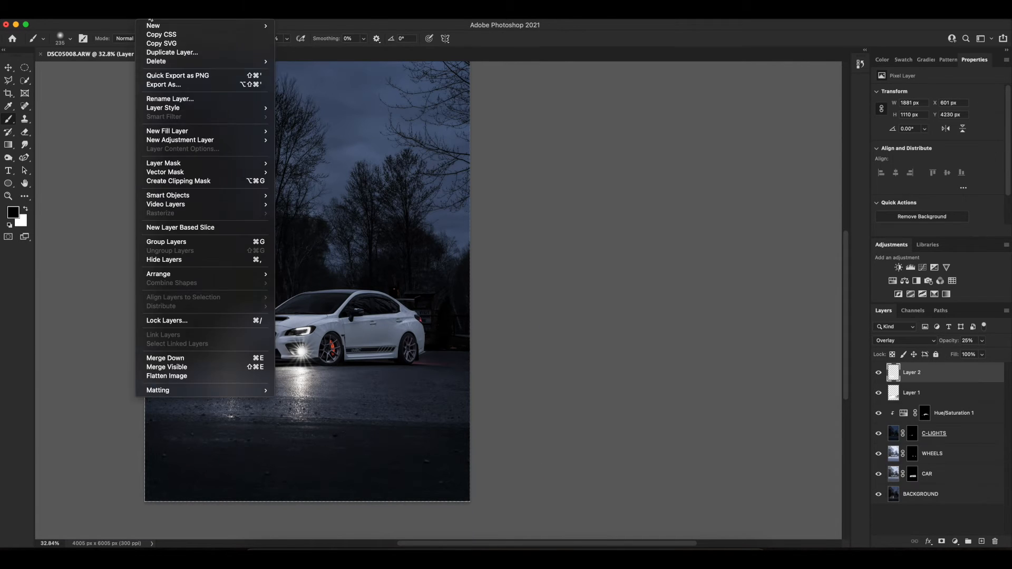
left_click(144, 13)
mouse_move(158, 25)
left_click(297, 25)
left_click(479, 304)
left_click(464, 319)
left_click(456, 423)
left_click(459, 319)
left_click(446, 308)
left_click(430, 332)
left_click(591, 279)
Render a 105mm Prime lens flare at 100% brightness on the black Screen layer
left_click(226, 13)
mouse_move(264, 185)
left_click(382, 243)
left_click(694, 390)
left_click(694, 397)
left_click(694, 403)
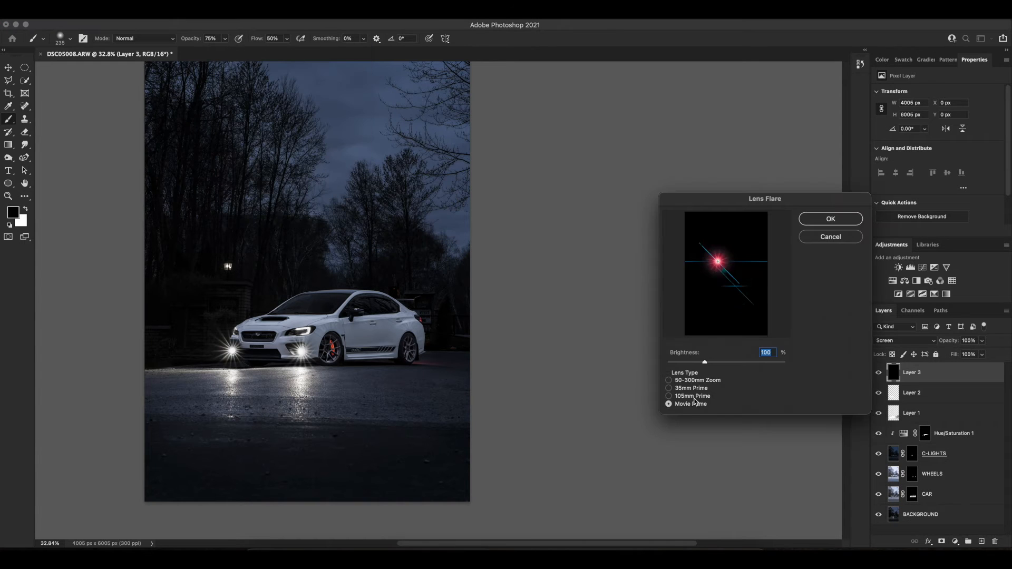
left_click(694, 398)
key("Return")
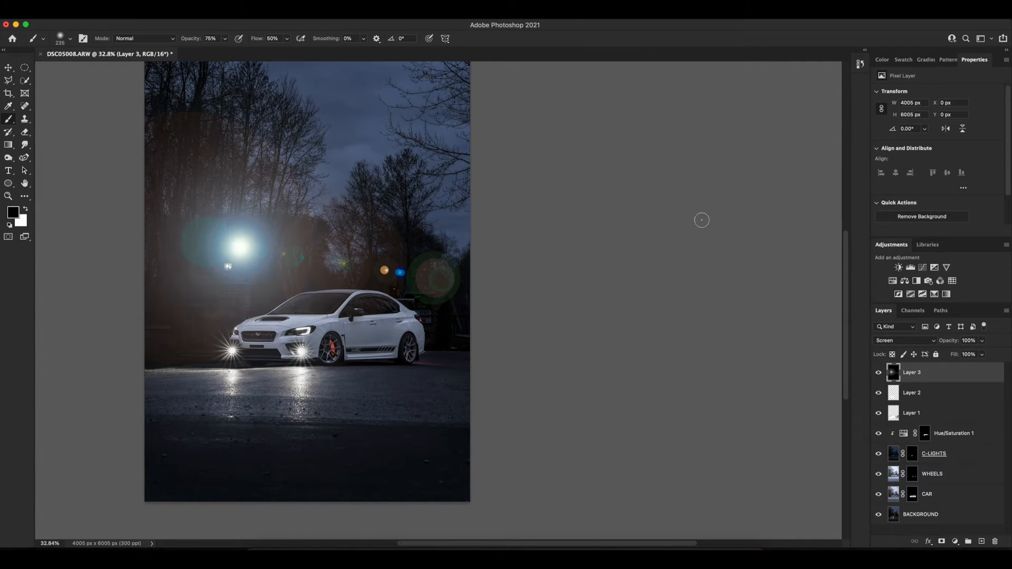
Transform Layer 3 to move the flare's hot spot onto the wall lamp, with the layer at X -151 px, Y 266 px
key("super+t")
mouse_move(240, 243)
left_mouse_down()
mouse_move(226, 264)
mouse_move(255, 267)
left_mouse_up()
key("Return")
Add an inverted black mask to Layer 3 and reveal the flare only around the wall lamp with a large soft white brush
left_click(941, 541)
key("super+a")
key("super+i")
left_click(228, 267)
key("super+z")
left_click(228, 266)
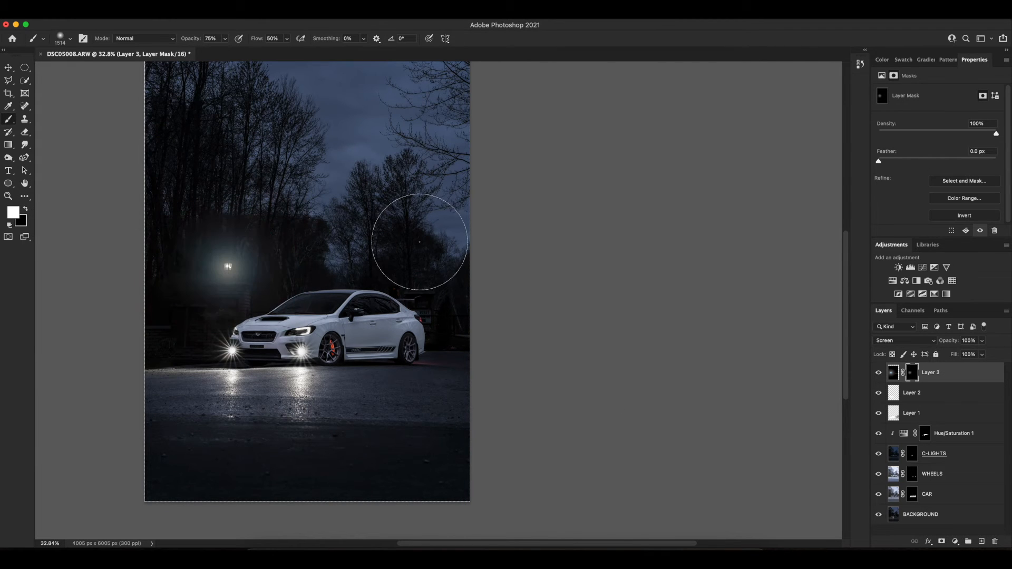
Add a Hue/Saturation adjustment clipped to the flare layer with Saturation at -100, and reselect Layer 3
left_click(893, 281)
right_click(948, 369)
left_click(877, 271)
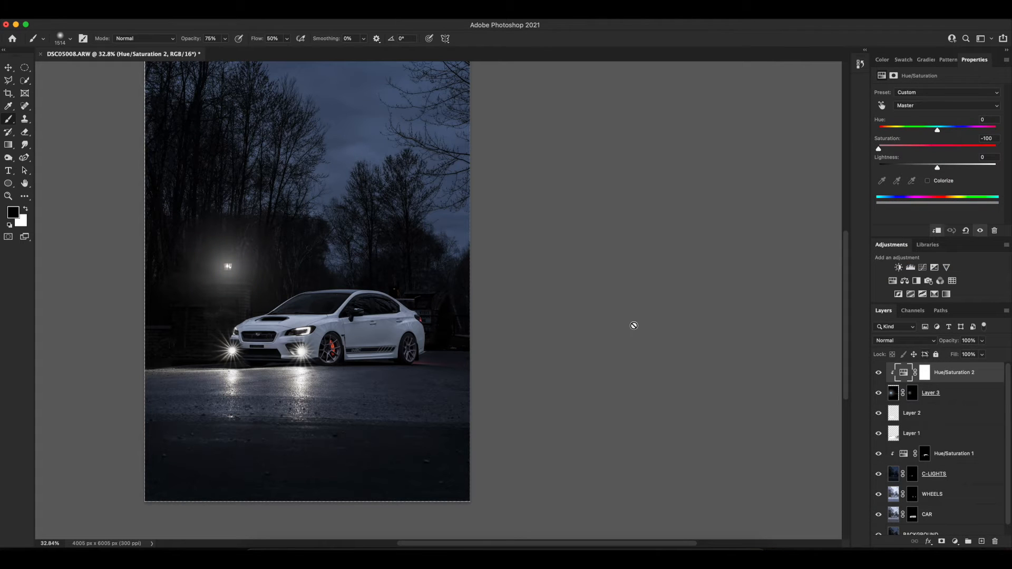
left_click(957, 394)
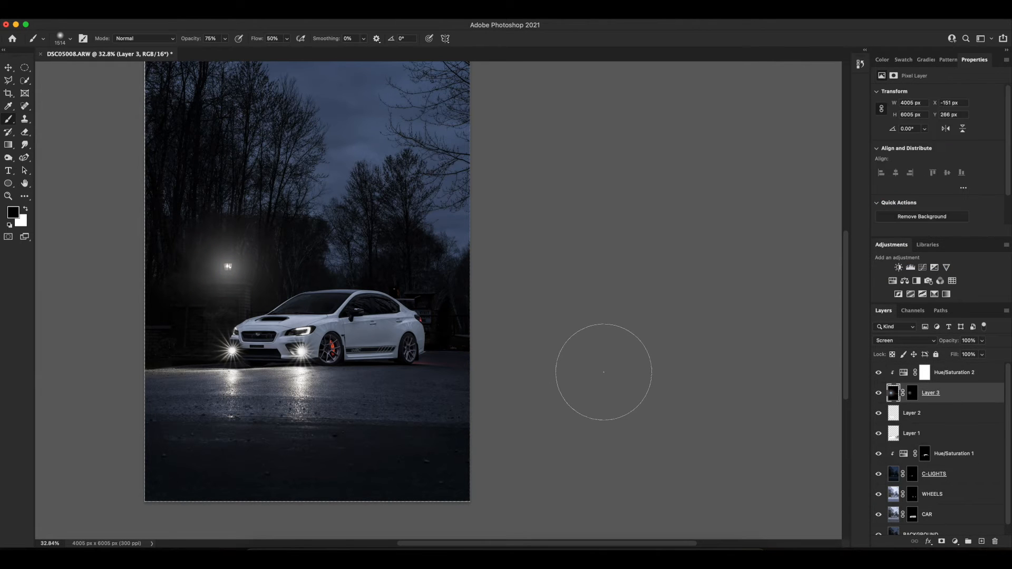
Select the CAR layer and load the saved selection of the car
left_click(926, 506)
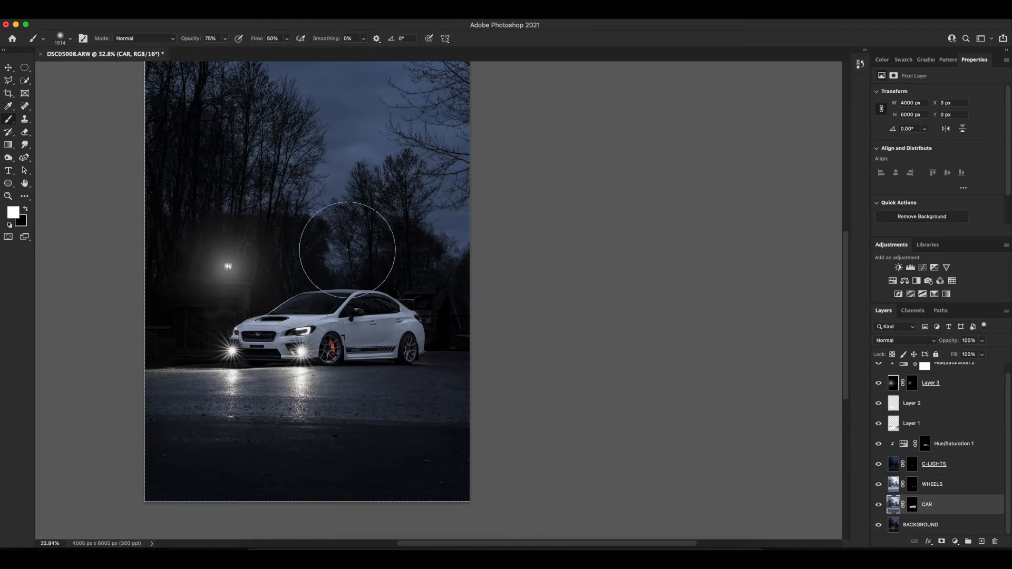
left_click(197, 13)
left_click(244, 224)
left_click(466, 267)
left_click(466, 296)
left_click(590, 245)
Try to paint white in the CAR mask over the car body within the loaded selection
left_click_drag(384, 326, 365, 326)
mouse_move(414, 332)
left_mouse_down()
mouse_move(350, 305)
mouse_move(423, 339)
mouse_move(302, 306)
left_mouse_up()
key("super+z")
left_click(912, 505)
key("super+z")
mouse_move(426, 336)
left_mouse_down()
mouse_move(295, 324)
mouse_move(409, 342)
left_mouse_up()
scroll(400, 354, "up", 5)
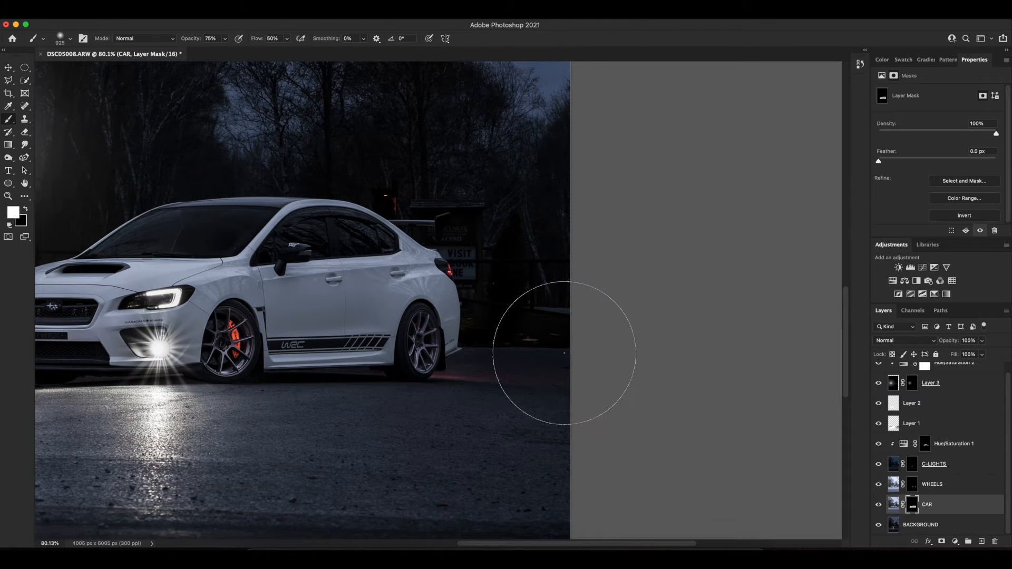
key("super+z")
left_click_drag(298, 311, 282, 311)
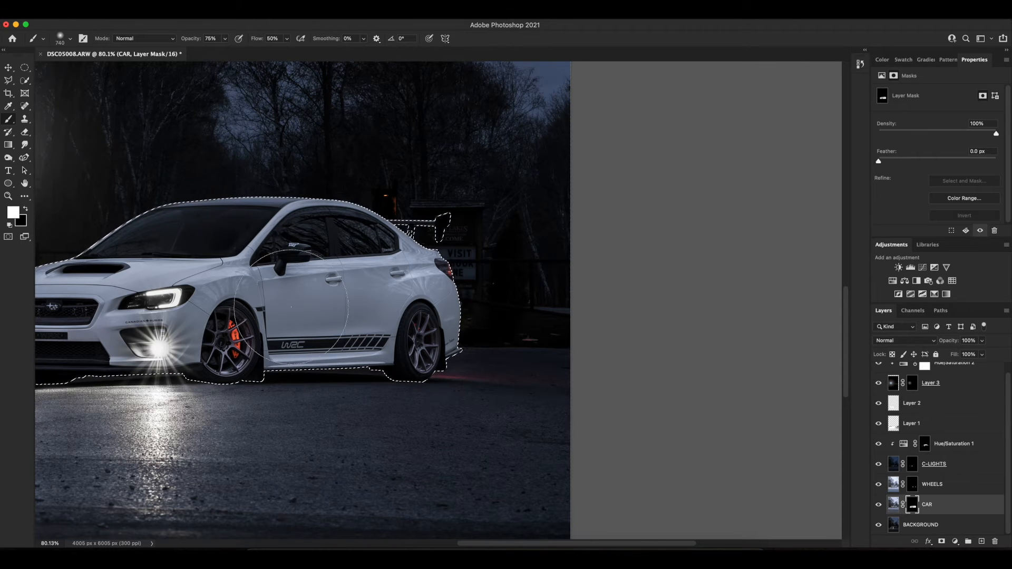
mouse_move(391, 232)
left_mouse_down()
mouse_move(512, 238)
mouse_move(464, 239)
left_mouse_up()
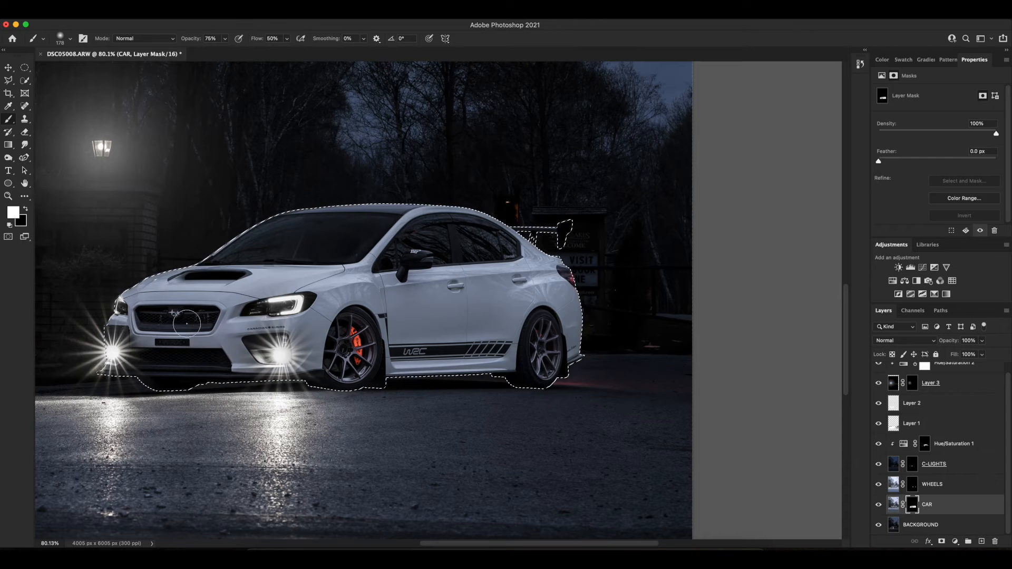
key("super+0")
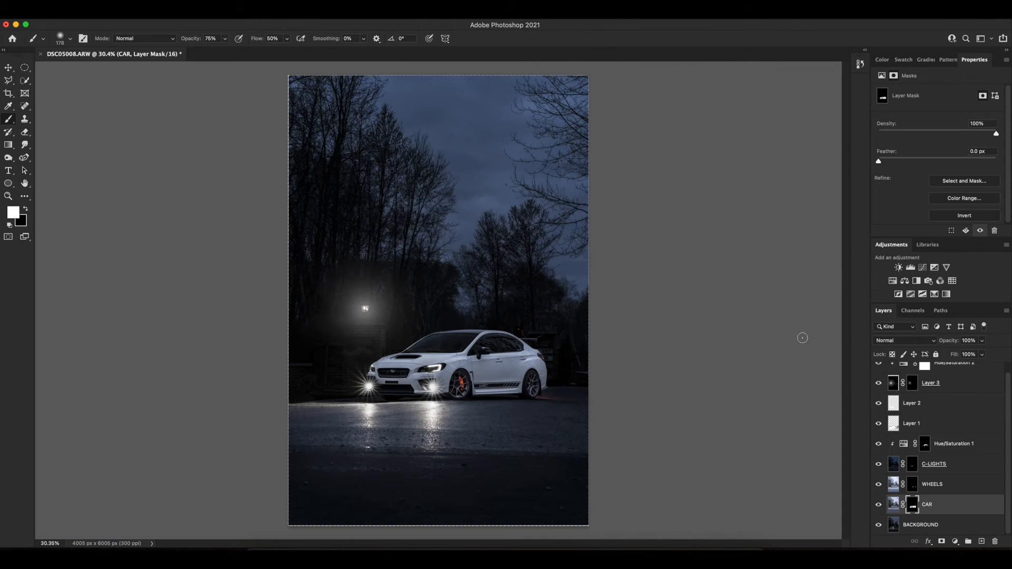
Duplicate all layers from Hue/Saturation 2 down to BACKGROUND and merge the copies into a single layer
left_click(961, 368)
left_click(967, 528, "shift")
left_click_drag(966, 528, 982, 542)
right_click(943, 417)
left_click(898, 393)
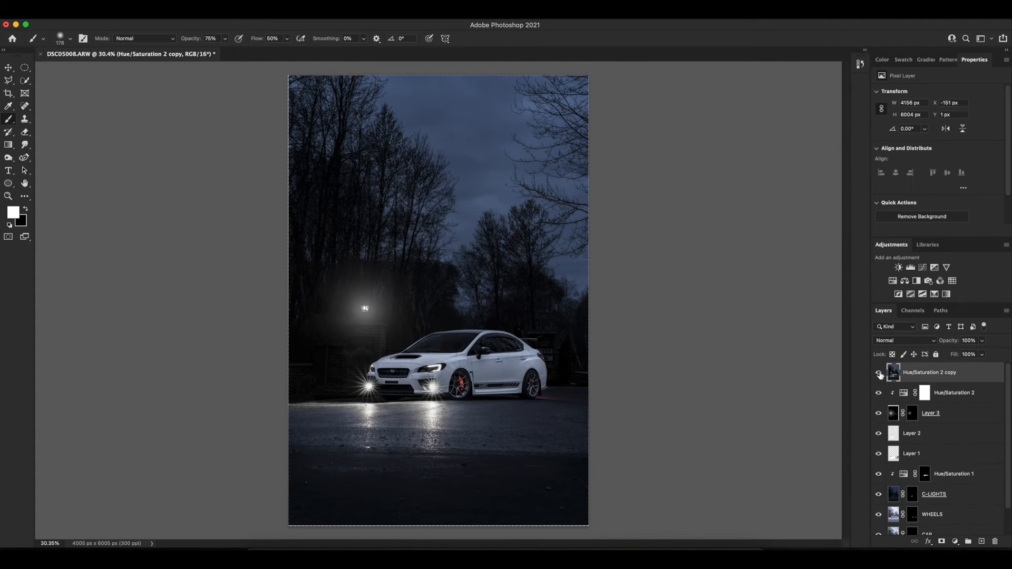
Group all the original layers beneath the merged copy
left_click(959, 393)
scroll(954, 440, "down", 5)
left_click(966, 527, "shift")
left_click(968, 541)
Rename the merged layer FINAL and duplicate it
double_click(926, 373)
type("FINAL")
key("Return")
left_click_drag(972, 376, 981, 541)
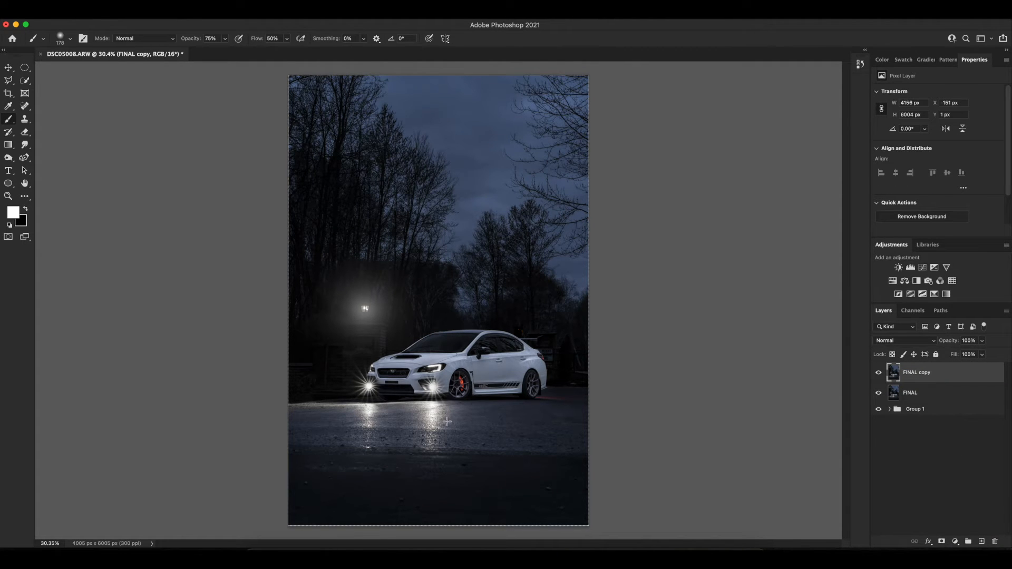
Retouch the asphalt around the fog light reflection and front wheel on FINAL copy with the Clone Stamp at 90% opacity
scroll(447, 422, "up", 3)
key("s")
left_click(415, 404, "alt")
left_click_drag(415, 398, 425, 399)
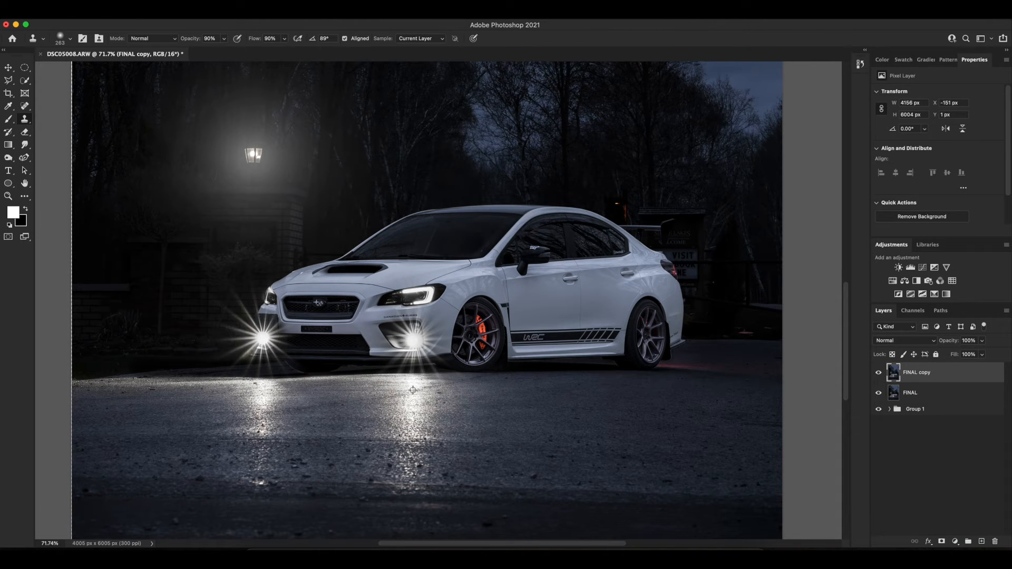
left_click_drag(413, 390, 406, 391)
scroll(499, 385, "up", 5)
left_click_drag(471, 378, 451, 343)
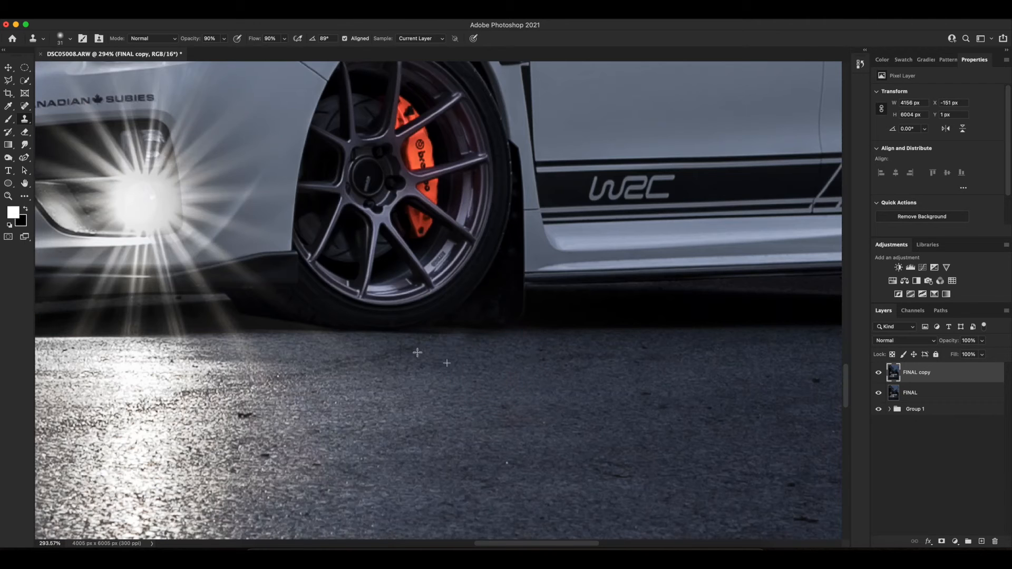
scroll(562, 408, "down", 5)
left_click(199, 442, "alt")
left_click(210, 452)
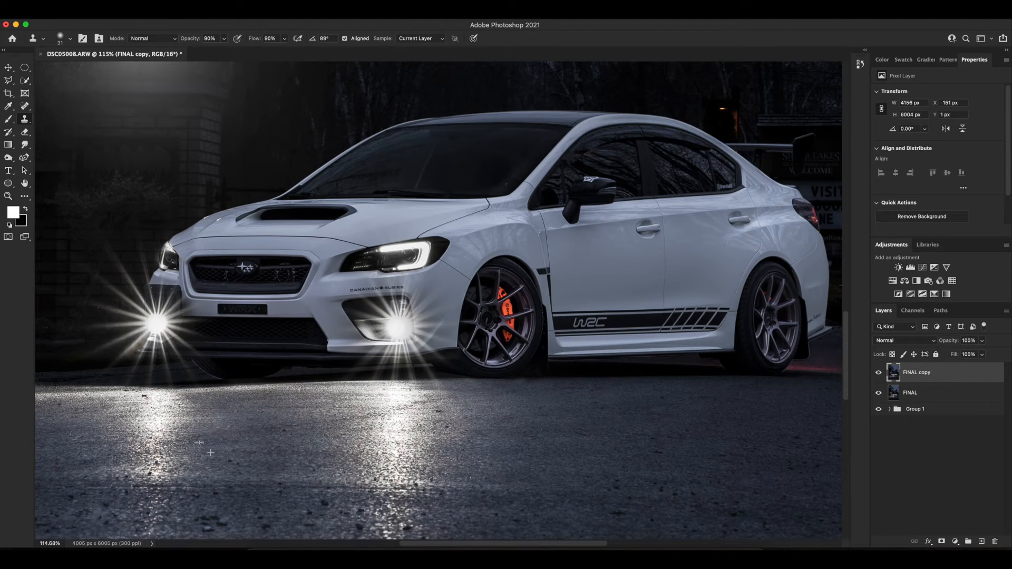
left_click_drag(395, 399, 449, 404)
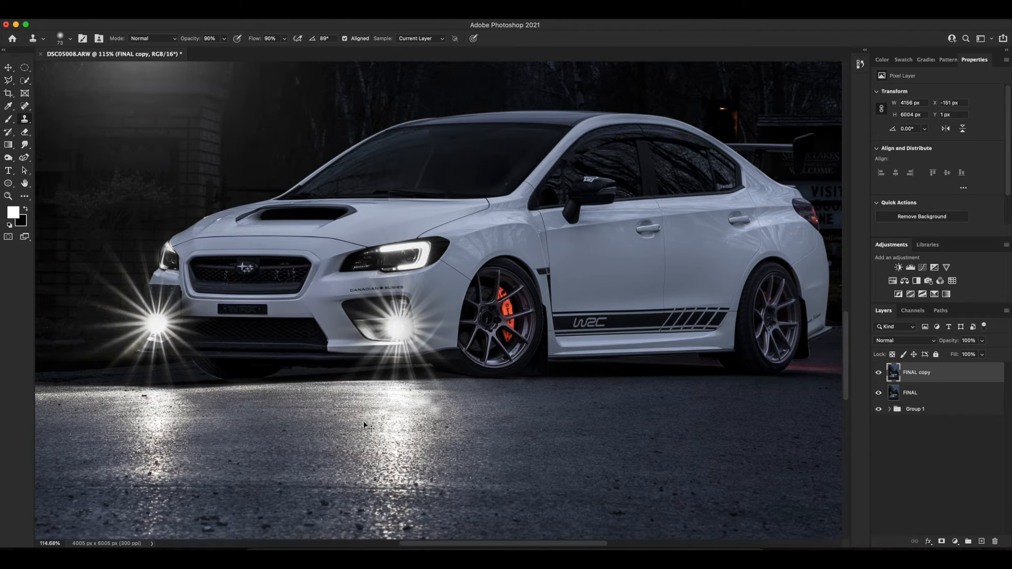
Remove blemishes from the road in front of the car with the Content-Aware Spot Healing Brush, and compare FINAL copy hidden and shown
key("j")
left_click(441, 413)
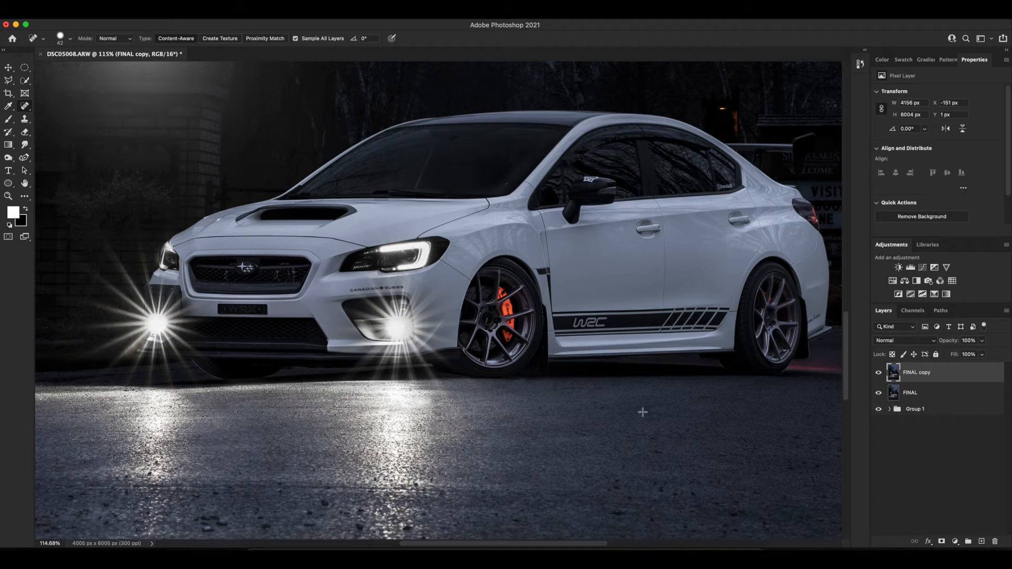
left_click_drag(577, 387, 564, 387)
mouse_move(325, 491)
left_mouse_down()
mouse_move(517, 407)
mouse_move(514, 398)
left_mouse_up()
left_click_drag(202, 310, 368, 303)
left_click_drag(338, 306, 333, 306)
left_click(319, 287)
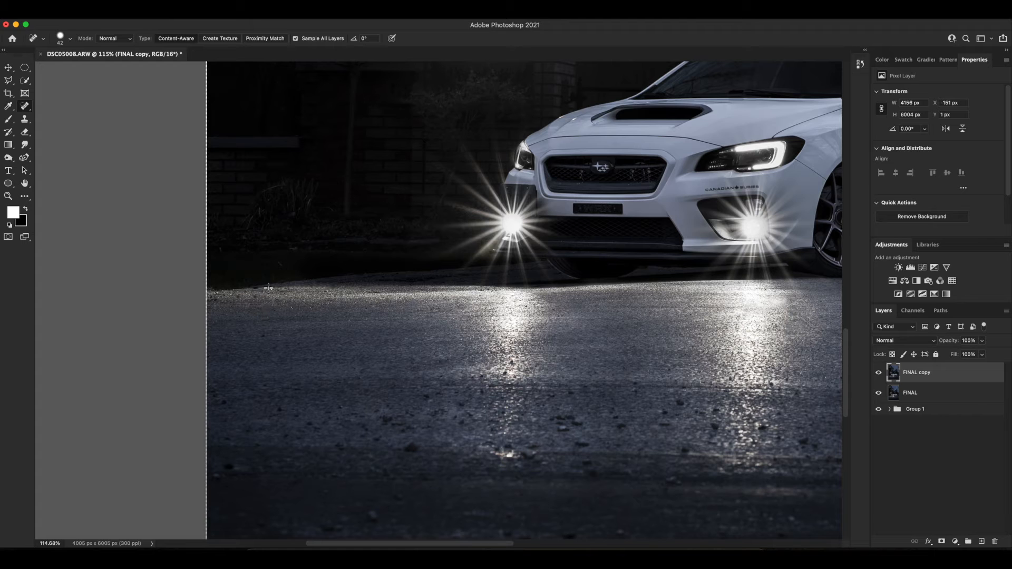
key("super+0")
left_click(878, 372)
left_click(878, 372)
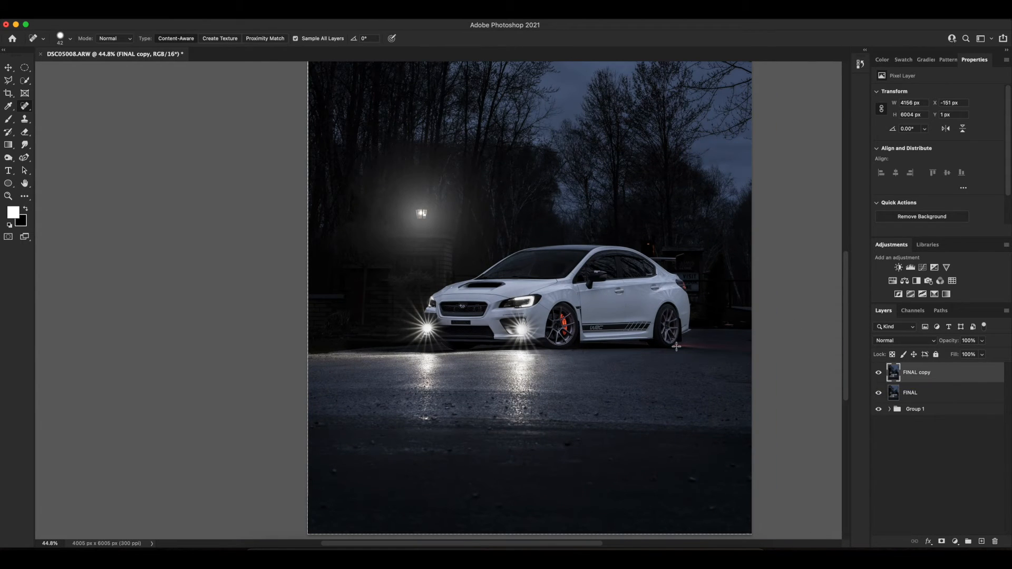
Heal the road behind the rear wheel and the debris on the asphalt in front of the car
scroll(732, 369, "up", 10)
left_click_drag(702, 354, 750, 355)
scroll(561, 381, "down", 7)
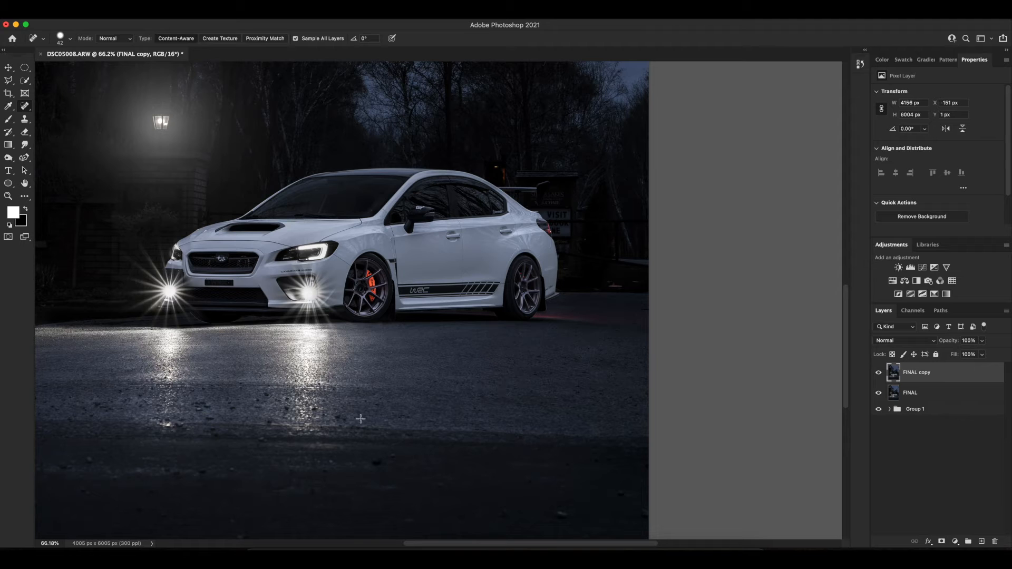
scroll(366, 399, "left", 5)
scroll(366, 400, "down", 1)
left_click_drag(430, 367, 214, 365)
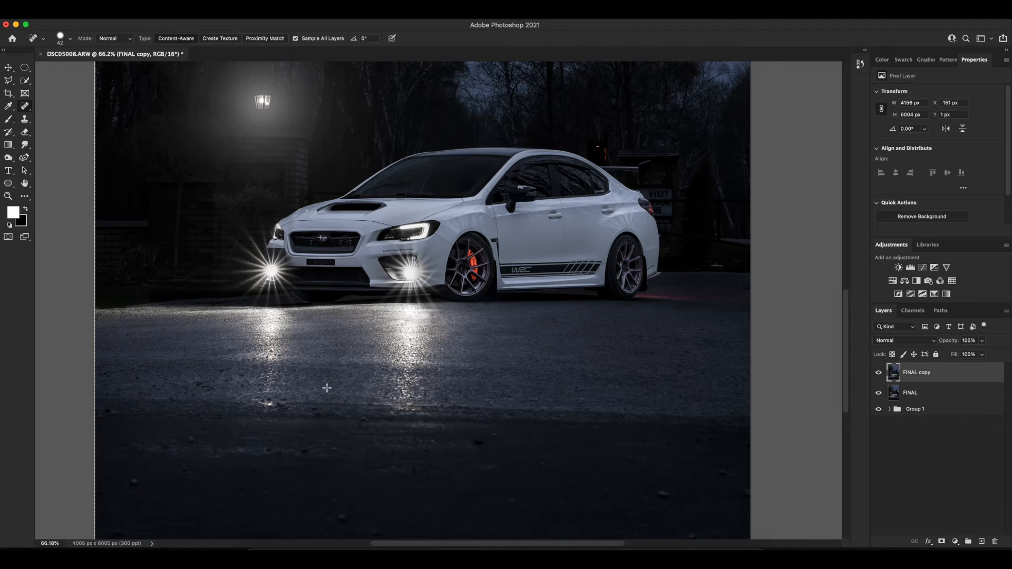
Heal the remaining specks on the foreground asphalt and beside the rear of the car, checking FINAL copy hidden and shown
scroll(440, 362, "left", 5)
scroll(440, 362, "down", 1)
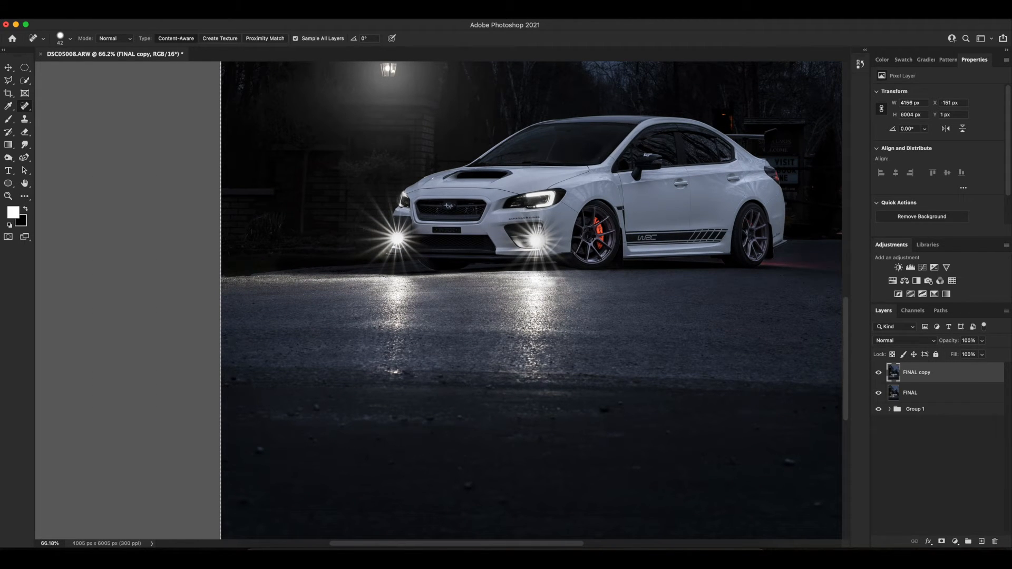
scroll(369, 336, "up", 3)
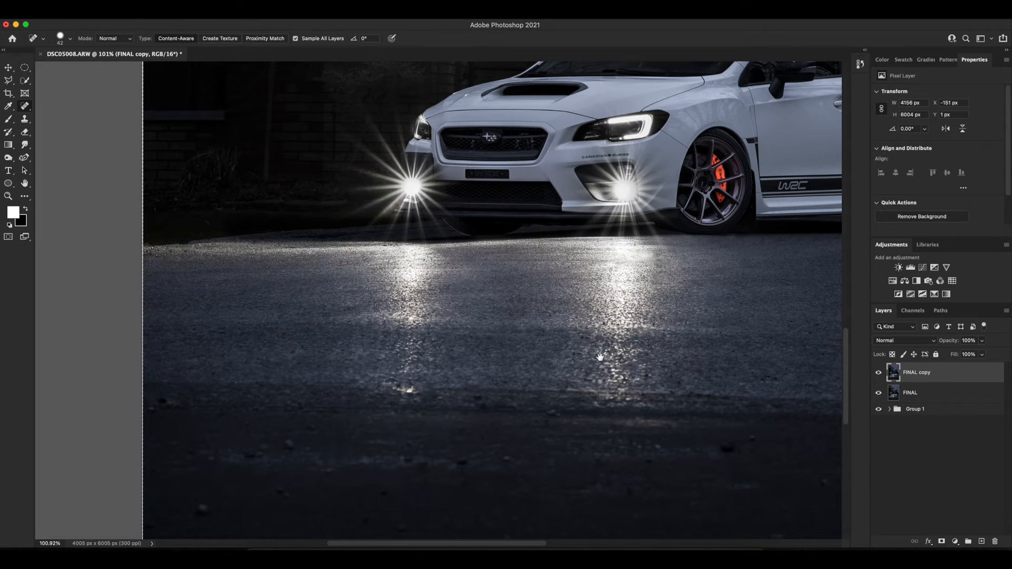
scroll(578, 358, "right", 6)
scroll(578, 357, "down", 1)
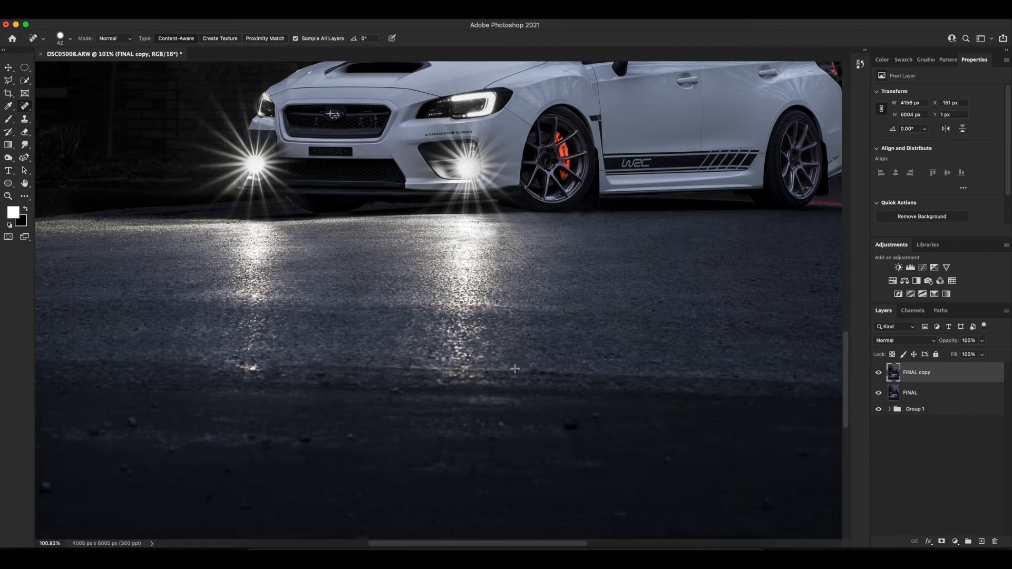
scroll(628, 328, "right", 9)
scroll(629, 328, "down", 1)
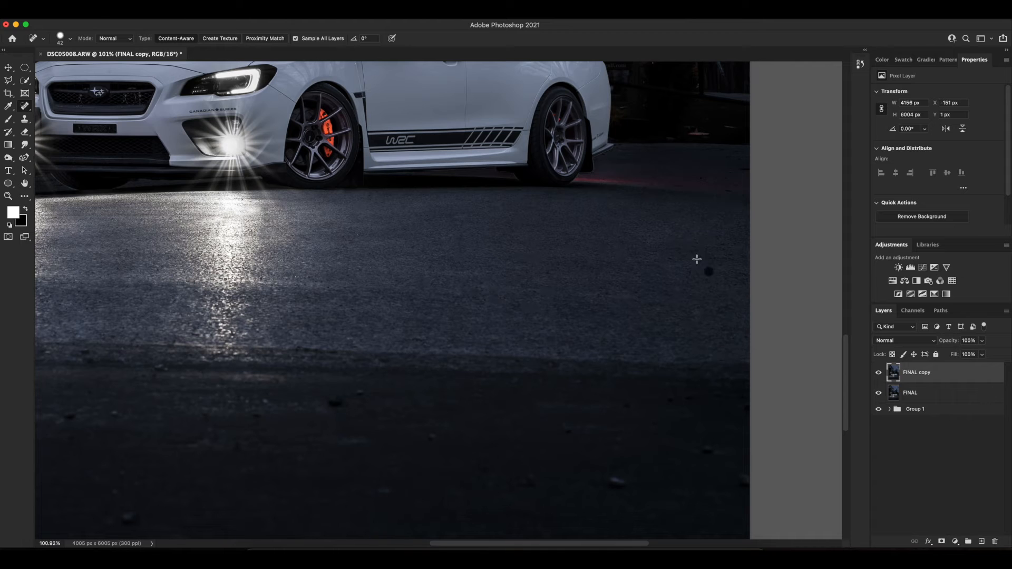
left_click_drag(689, 157, 743, 227)
left_click_drag(742, 227, 596, 272)
left_click(878, 372)
left_click(878, 373)
left_click_drag(729, 285, 756, 285)
mouse_move(751, 290)
left_mouse_down()
mouse_move(756, 311)
mouse_move(714, 312)
mouse_move(762, 291)
mouse_move(717, 312)
mouse_move(377, 298)
left_mouse_up()
Clone lighter asphalt over the upper edge of the dark foreground band, working across to the left edge of the road
key("s")
left_click_drag(622, 276, 380, 274)
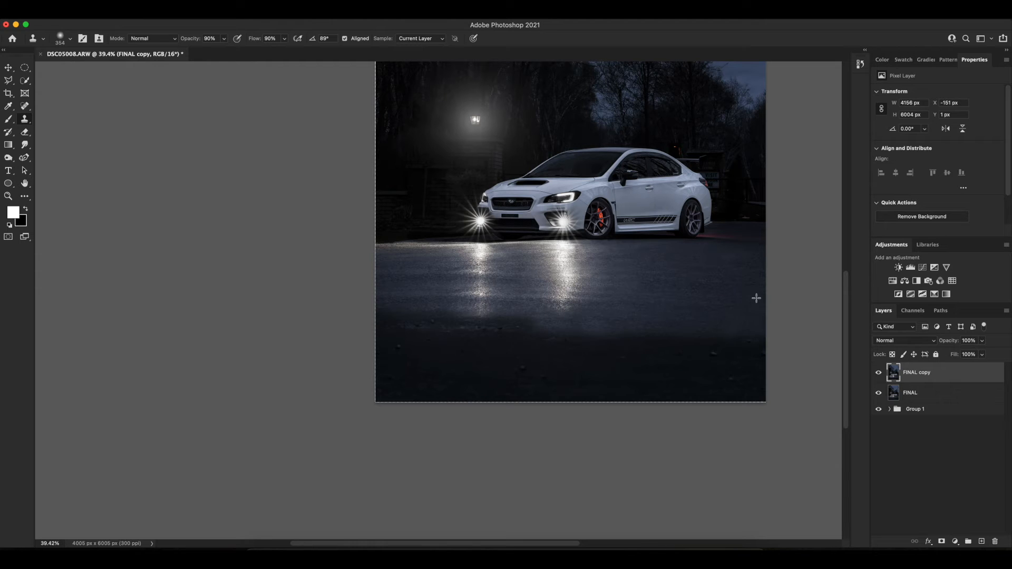
mouse_move(589, 334)
left_mouse_down()
mouse_move(730, 335)
mouse_move(567, 347)
mouse_move(463, 314)
left_mouse_up()
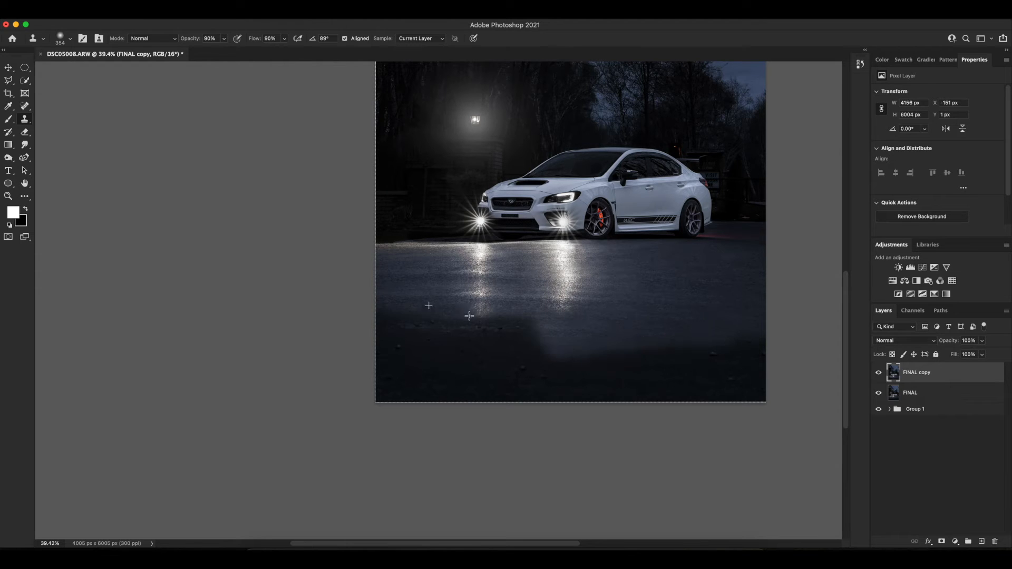
mouse_move(435, 332)
left_mouse_down()
mouse_move(372, 316)
mouse_move(519, 330)
mouse_move(460, 340)
mouse_move(532, 331)
left_mouse_up()
left_click(432, 319, "alt")
left_click(454, 334)
left_click(435, 325, "alt")
left_click(528, 328)
Resample the asphalt and blend the center and right of the foreground with a smaller Clone Stamp, undoing unwanted strokes
left_click(673, 314, "alt")
left_click(647, 334, "alt")
key("super+z")
key("super+z")
left_click(734, 319, "alt")
key("bracketleft")
key("bracketleft")
left_click(630, 283, "alt")
left_click_drag(530, 313, 535, 320)
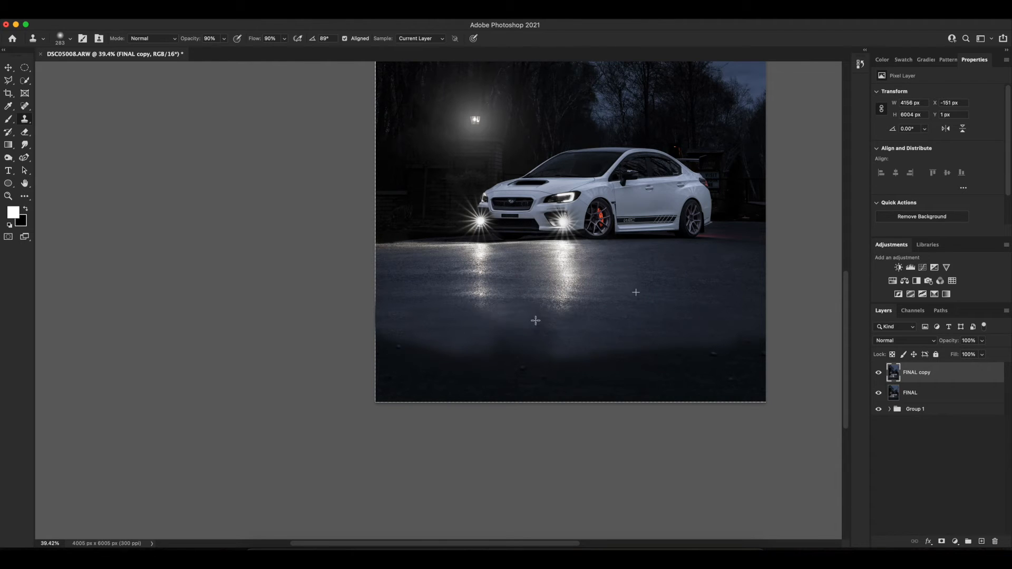
Enlarge the Clone Stamp and extend the asphalt over the dark foreground below and to the right of the reflections
key("bracketright")
key("bracketright")
key("bracketright")
mouse_move(628, 347)
left_mouse_down()
mouse_move(692, 301)
mouse_move(744, 336)
left_mouse_up()
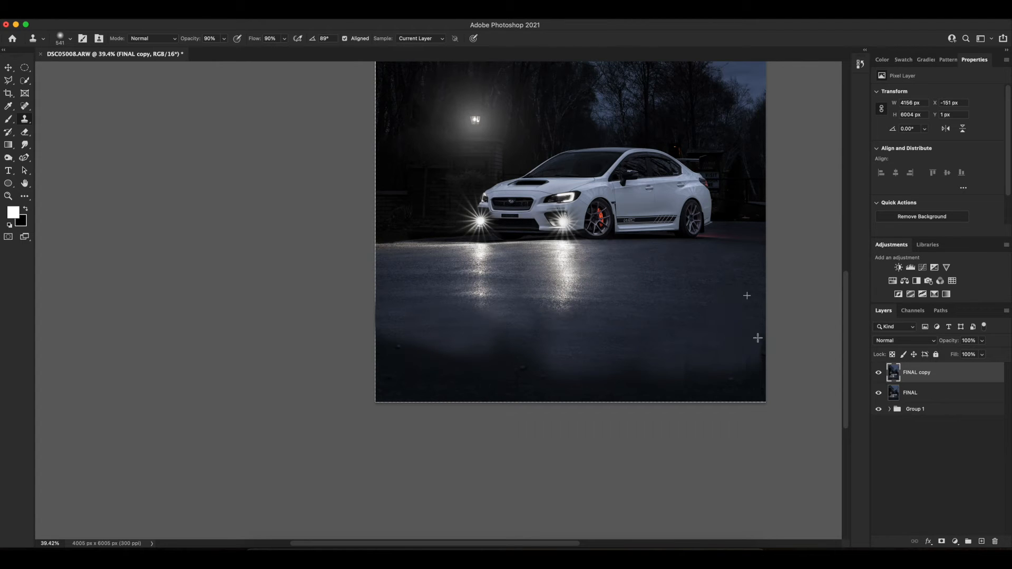
mouse_move(712, 323)
left_mouse_down()
mouse_move(734, 387)
mouse_move(748, 382)
mouse_move(709, 369)
mouse_move(677, 397)
mouse_move(632, 400)
mouse_move(567, 368)
mouse_move(542, 376)
mouse_move(527, 343)
mouse_move(514, 349)
mouse_move(510, 324)
left_mouse_up()
Clone asphalt over the rest of the dark foreground down to the image's lower edge, and compare FINAL copy hidden and shown
left_click(656, 316, "alt")
left_click(680, 314, "alt")
mouse_move(520, 376)
left_mouse_down()
mouse_move(486, 390)
mouse_move(411, 357)
mouse_move(429, 394)
left_mouse_up()
left_click(725, 293, "alt")
left_click_drag(725, 279, 711, 278)
scroll(587, 311, "up", 5)
scroll(587, 311, "right", 3)
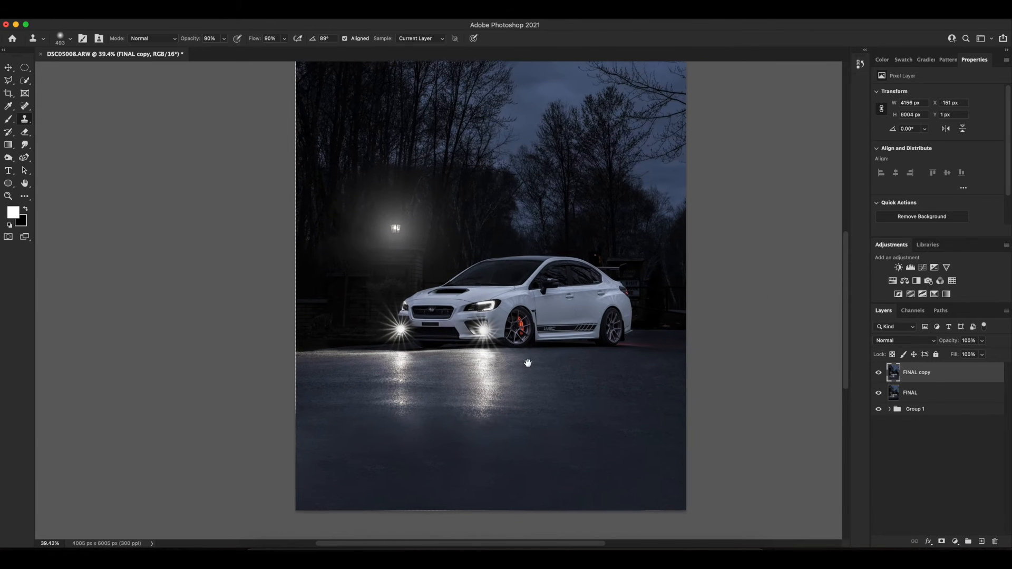
left_click(878, 372)
left_click(878, 372)
left_click(878, 372)
left_click(878, 372)
Try to clone over the road around the far fog light's reflection with a smaller stamp
left_click_drag(401, 359, 370, 363)
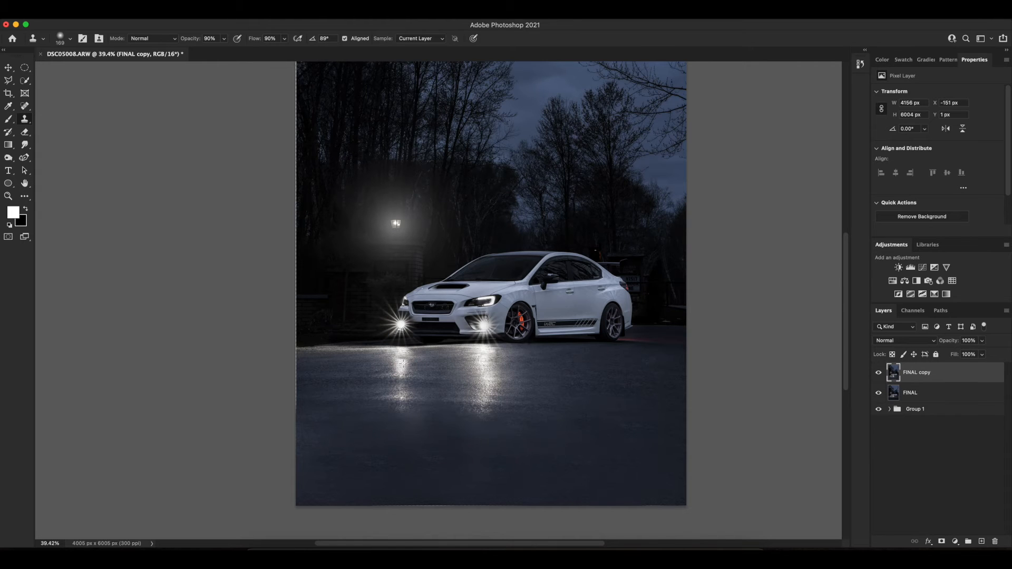
left_click_drag(396, 363, 400, 358)
key("super+z")
key("super+z")
key("super+z")
key("super+z")
key("super+z")
Create a new layer above FINAL copy in Overlay mode and switch to the Brush tool
left_click(981, 542)
left_click(905, 341)
left_click(901, 473)
left_click(11, 124)
Brush soft white at 4% flow over the car's side and front on Layer 4 to lift the highlights
scroll(577, 320, "up", 5)
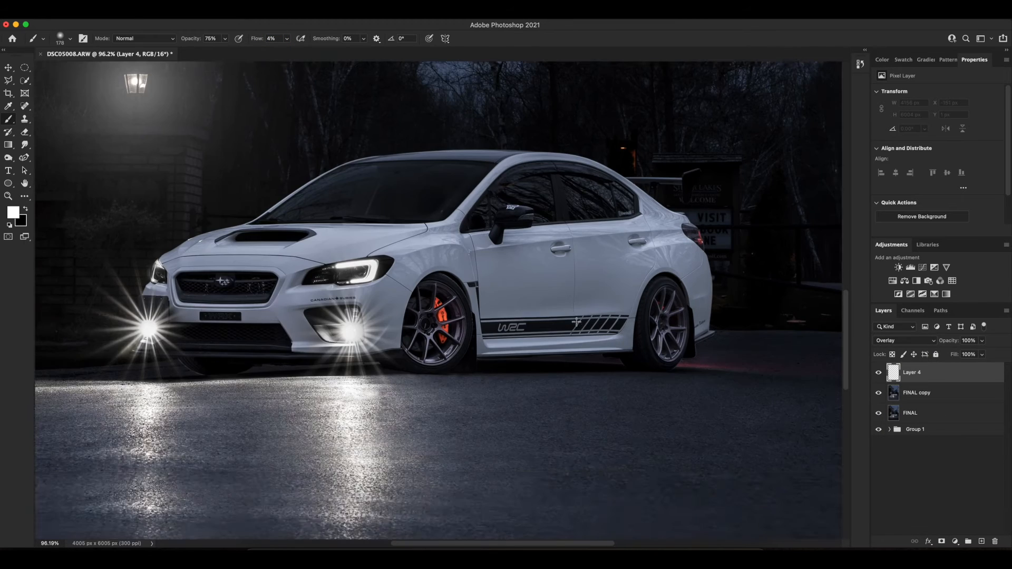
left_click_drag(179, 161, 187, 228)
left_click_drag(601, 318, 581, 320)
left_click_drag(472, 312, 643, 315)
left_click_drag(296, 358, 232, 338)
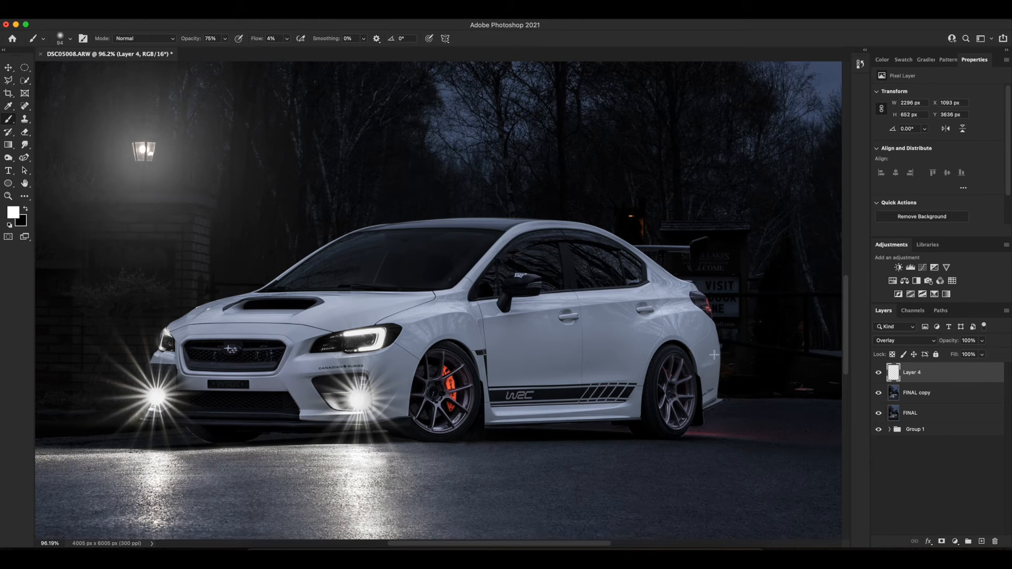
Brighten the front and rear wheels on Layer 4 with a small soft white brush at 4% flow
scroll(448, 381, "up", 5)
left_click_drag(465, 365, 437, 365)
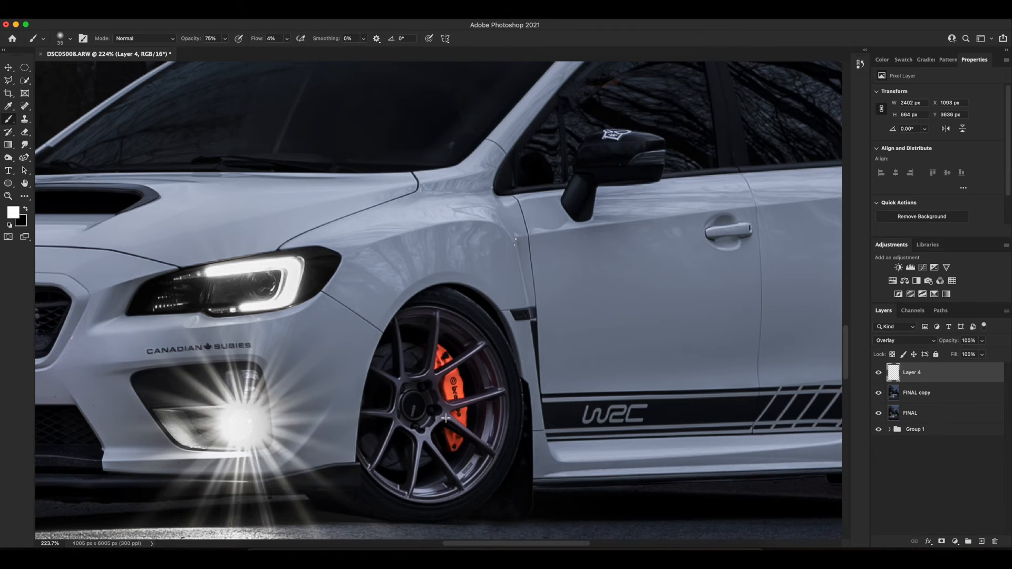
left_click_drag(454, 443, 437, 347)
scroll(440, 381, "down", 8)
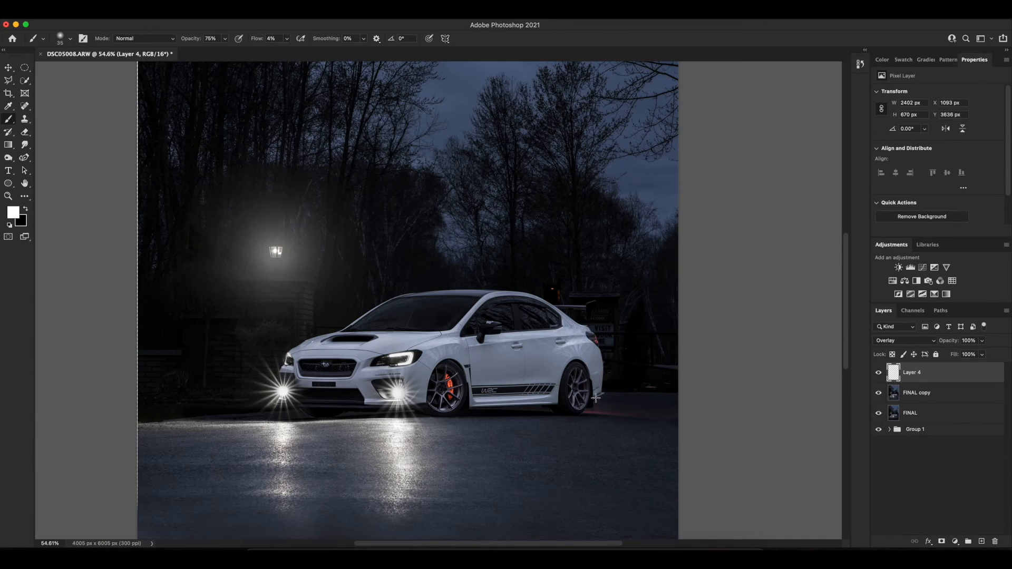
scroll(596, 399, "up", 10)
left_click_drag(533, 423, 510, 378)
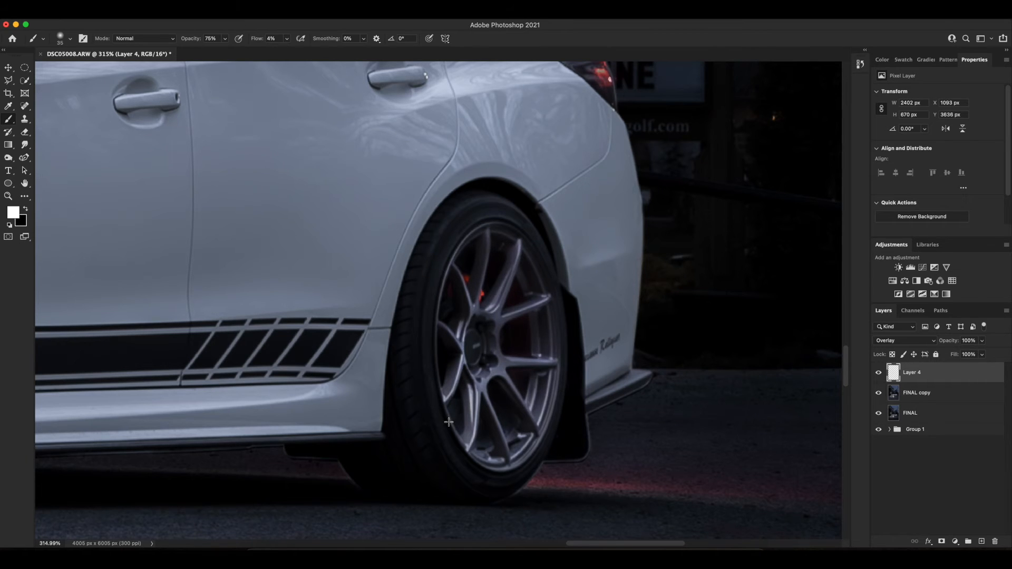
Toggle Layer 4 off and on to compare, and darken the car's roof with a larger soft black brush at 4% flow
scroll(541, 292, "down", 12)
scroll(505, 295, "up", 3)
left_click(878, 372)
left_click(879, 372)
scroll(437, 366, "up", 3)
key("x")
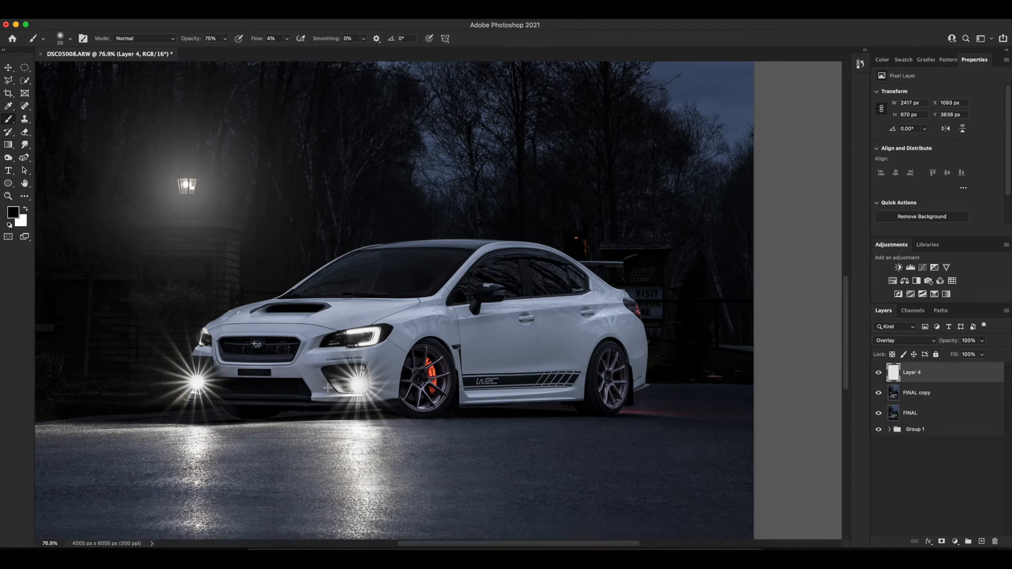
scroll(483, 260, "up", 5)
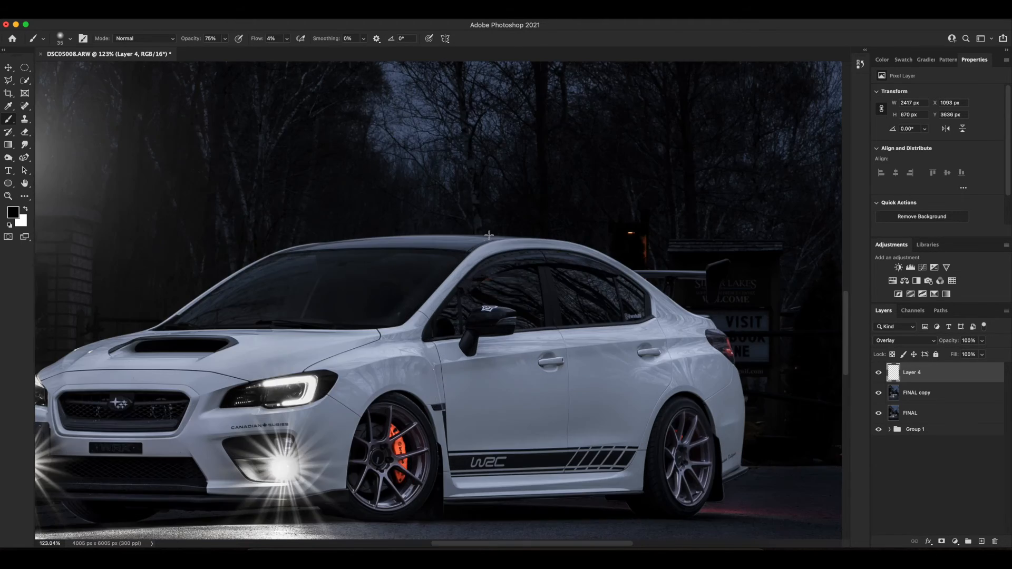
left_click_drag(467, 242, 478, 241)
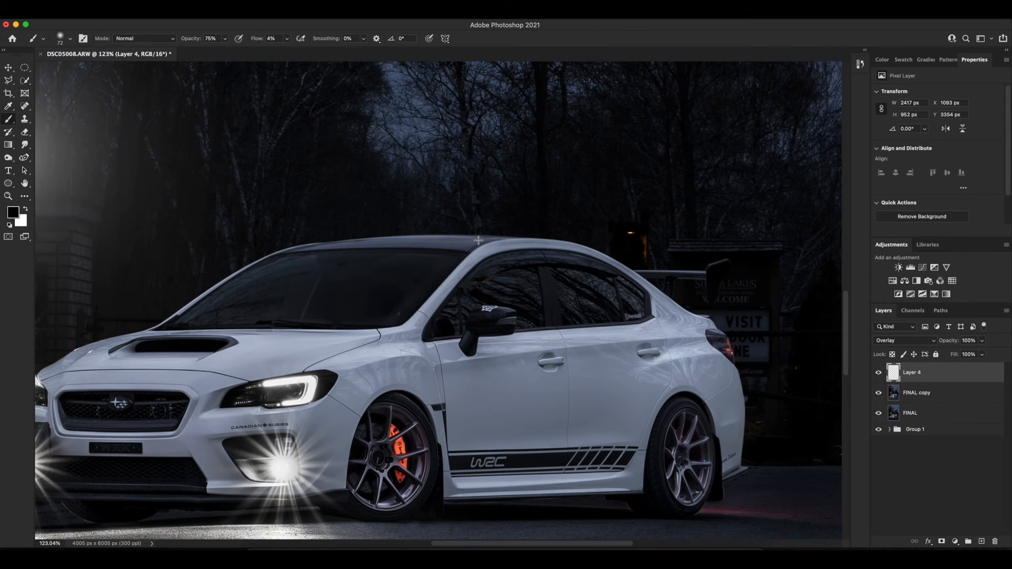
Remove the orange light among the trees behind the car on FINAL copy with the Spot Healing Brush
key("alt+bracketleft")
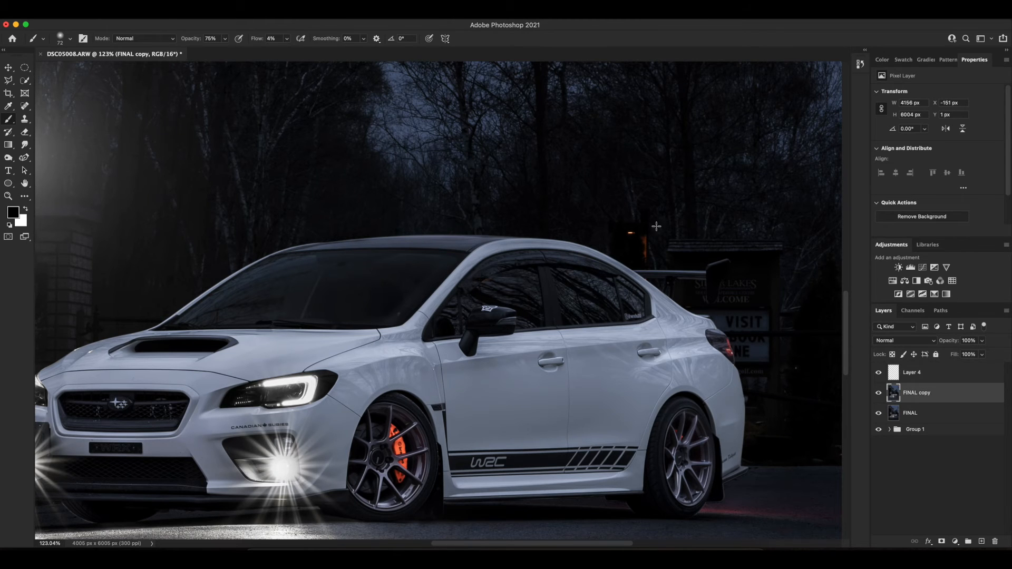
scroll(632, 232, "up", 8)
key("j")
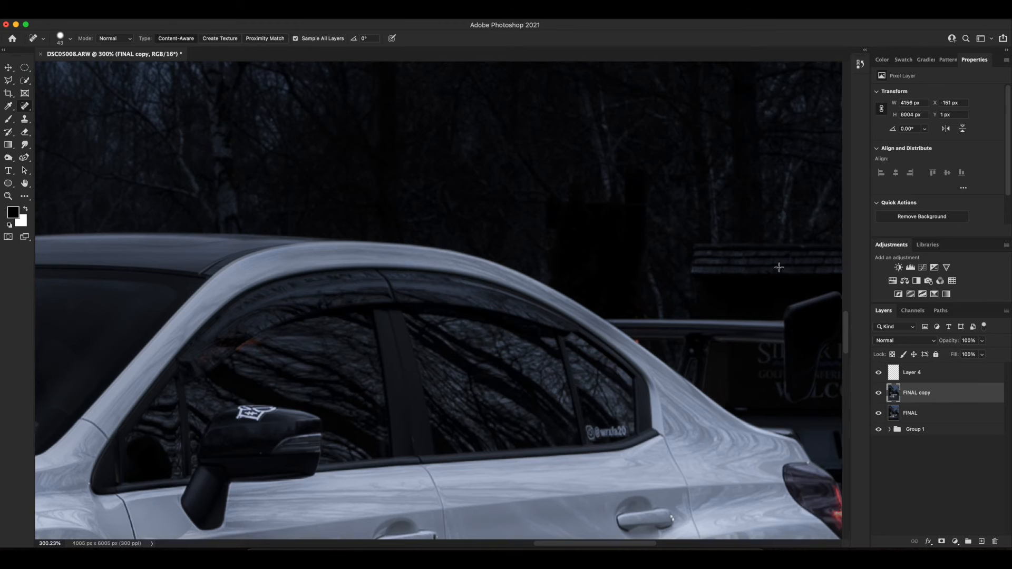
Load the saved car selection on FINAL copy and invert it to protect the car
scroll(777, 267, "down", 5)
left_click(197, 14)
left_click(240, 224)
left_click(498, 267)
left_click(485, 283)
left_click(589, 244)
left_click(198, 14)
left_click(216, 52)
Try healing the sign lettering behind the car's rear with a larger Spot Healing Brush, and undo the attempt
key("bracketright")
key("bracketright")
key("bracketright")
key("bracketright")
mouse_move(632, 302)
left_mouse_down()
mouse_move(633, 359)
mouse_move(623, 298)
mouse_move(722, 320)
mouse_move(629, 314)
mouse_move(718, 323)
mouse_move(612, 294)
mouse_move(615, 323)
left_mouse_up()
left_click_drag(627, 279, 622, 280)
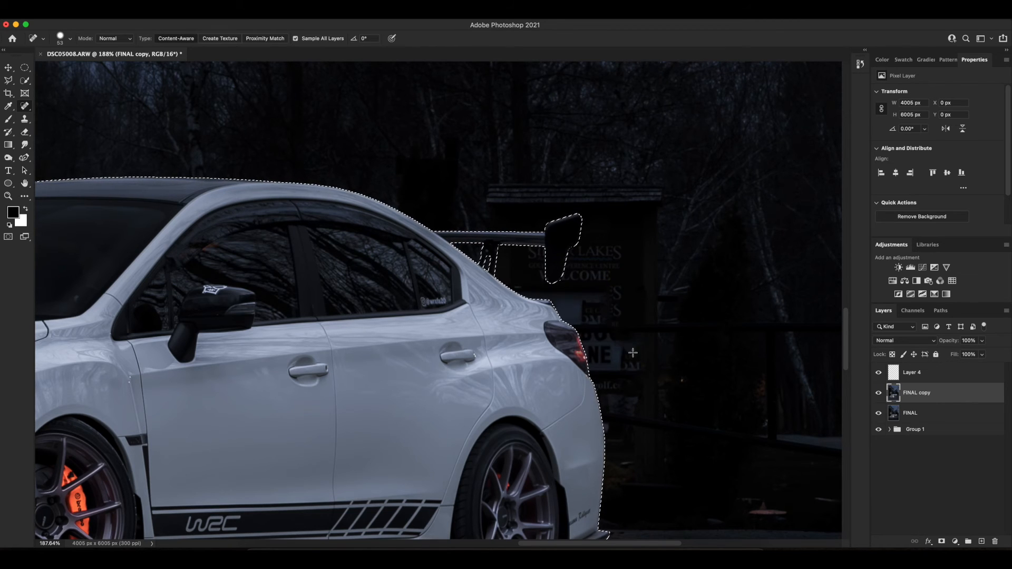
key("super+d")
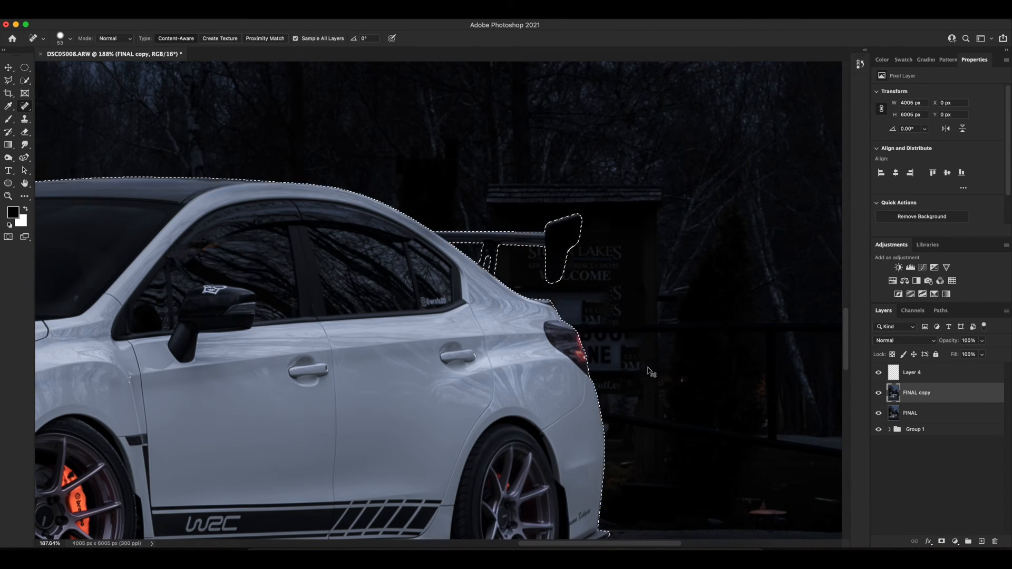
key("super+z")
key("super+z")
key("super+z")
key("super+z")
With the car protected, clone dark background over the sign lettering using Clone Stamp at 90% opacity and 90% flow, and deselect
left_click(25, 120)
key("shift+super+i")
mouse_move(628, 343)
left_mouse_down()
mouse_move(632, 386)
mouse_move(636, 275)
mouse_move(618, 295)
mouse_move(619, 404)
mouse_move(604, 290)
mouse_move(593, 312)
mouse_move(574, 314)
mouse_move(614, 243)
mouse_move(594, 274)
mouse_move(523, 259)
left_mouse_up()
scroll(672, 289, "down", 5)
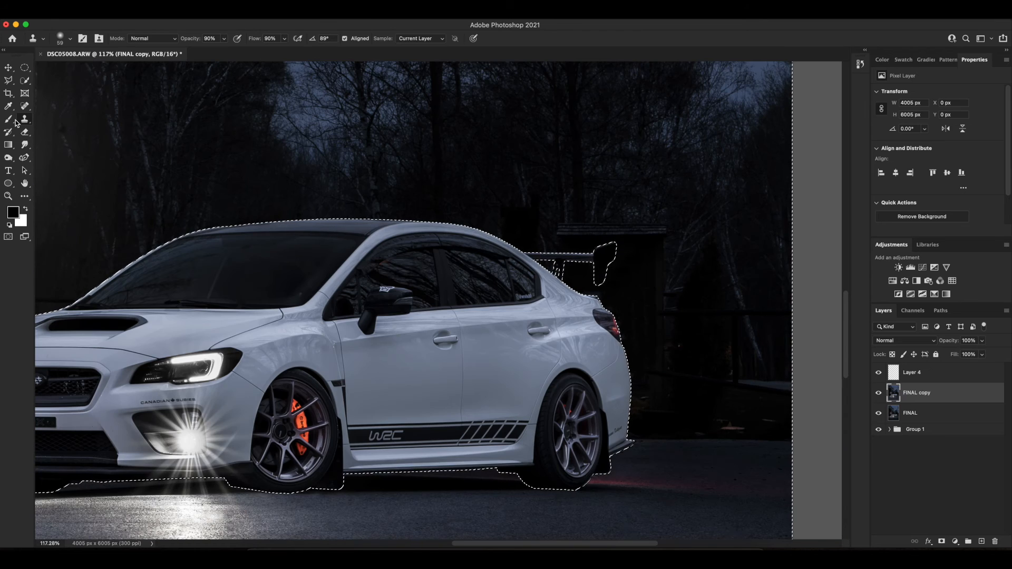
key("super+0")
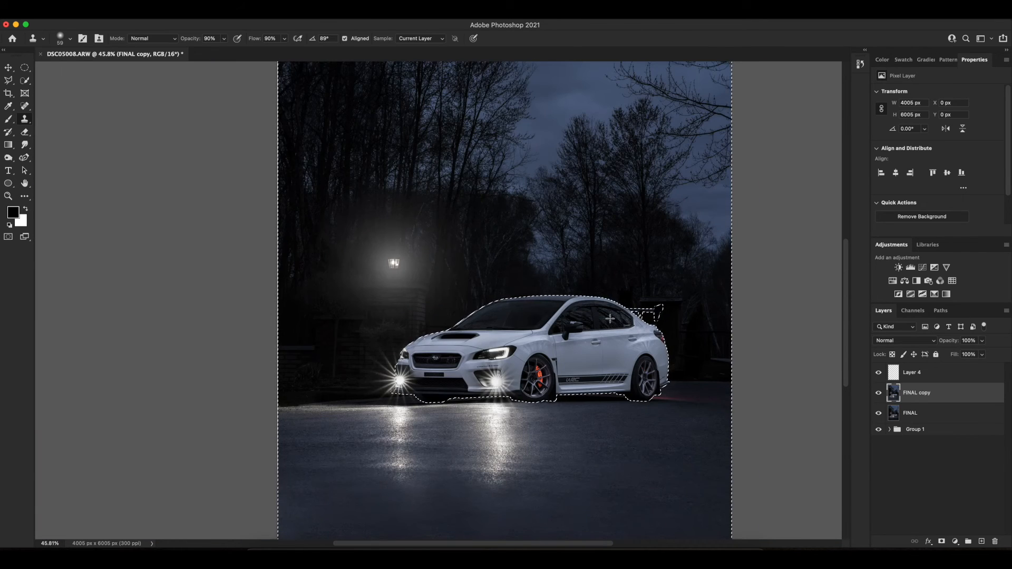
key("super+d")
scroll(611, 315, "down", 3)
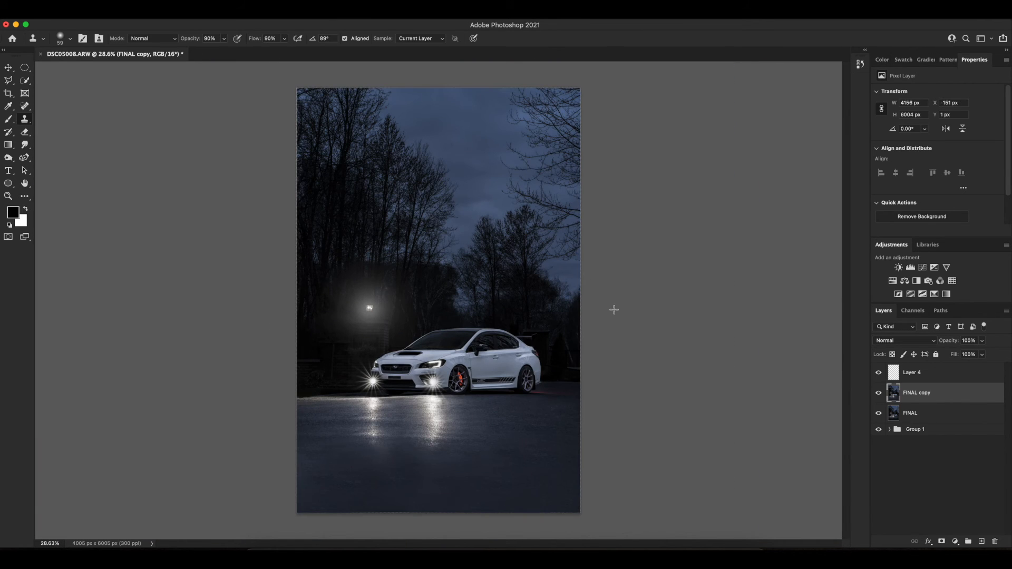
Save the composite, switch to Lightroom Classic and crop DSC05005-Edit.tif to a 4 x 5 / 8 x 10 aspect around the car
key("super+s")
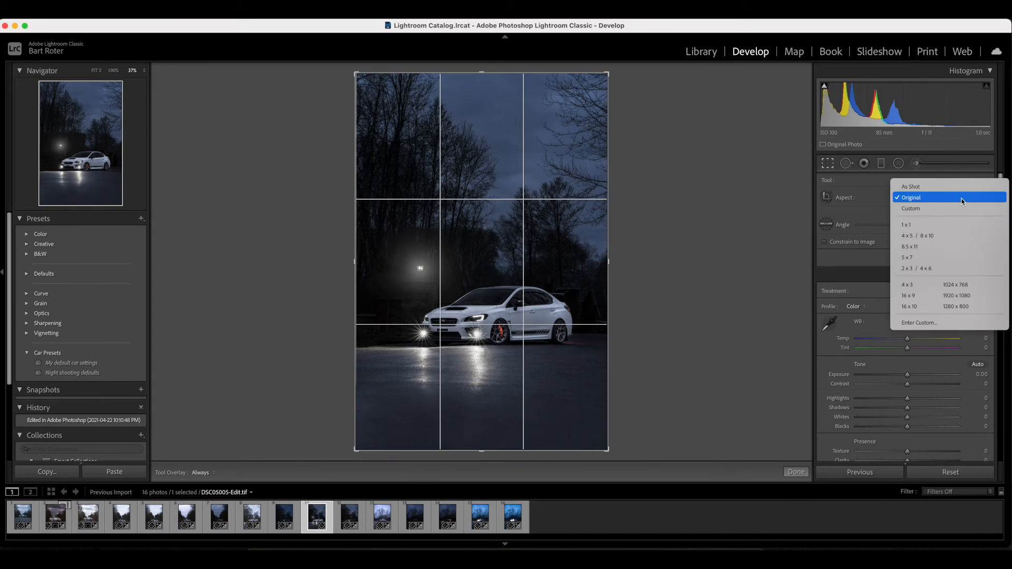
left_click(926, 237)
left_click_drag(561, 174, 542, 181)
key("Return")
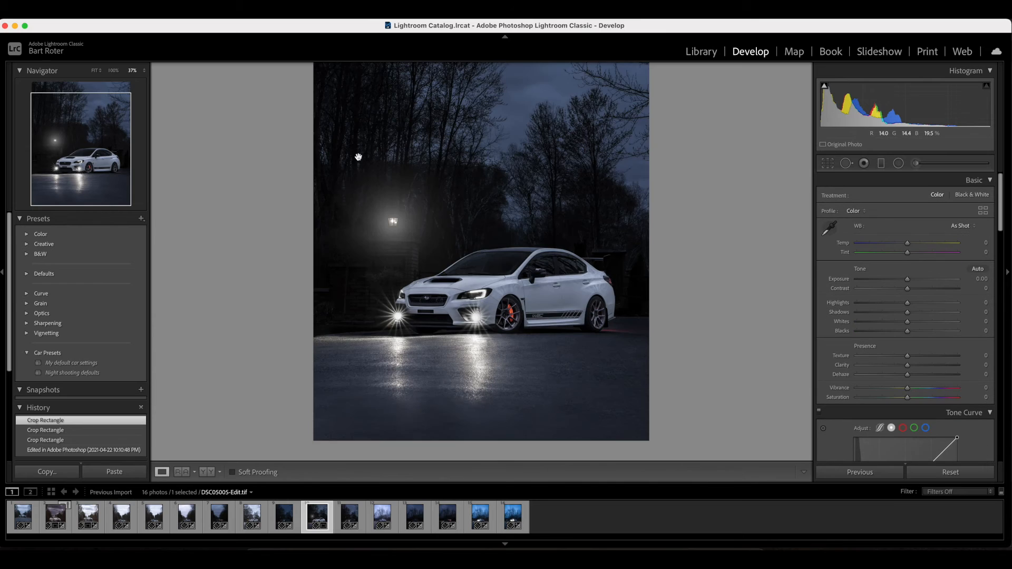
left_click(94, 71)
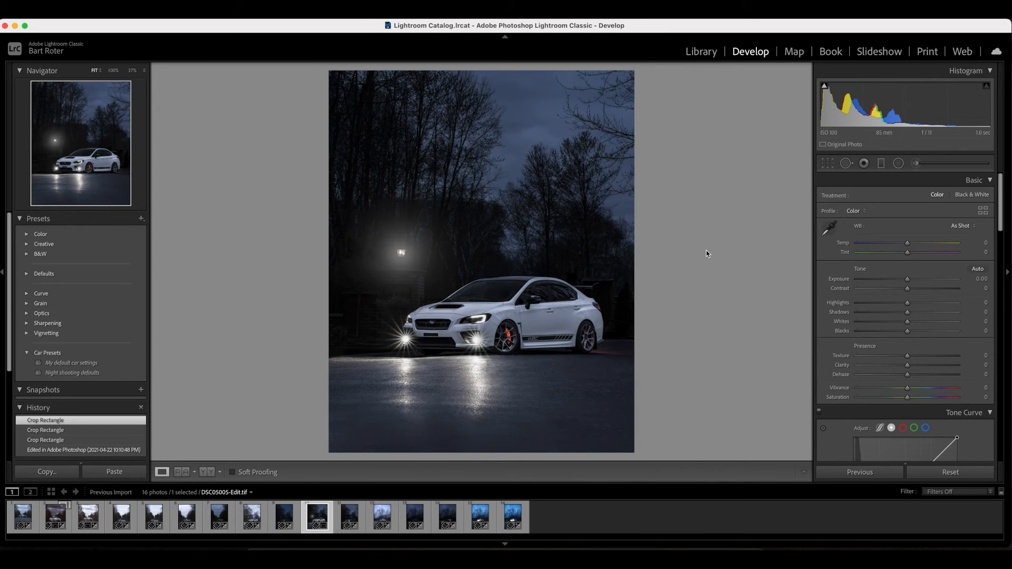
Place a radial filter around the whole car and invert its mask to affect the inside
left_click(899, 164)
mouse_move(532, 322)
left_mouse_down()
mouse_move(403, 272)
mouse_move(399, 259)
left_mouse_up()
left_click_drag(531, 322, 506, 321)
left_click_drag(569, 266, 565, 263)
key("o")
left_click(846, 438)
Limit the radial filter with a Color range mask by sampling an area of the car's white side
scroll(870, 432, "down", 3)
left_click(895, 398)
left_click(893, 408)
left_click(829, 399)
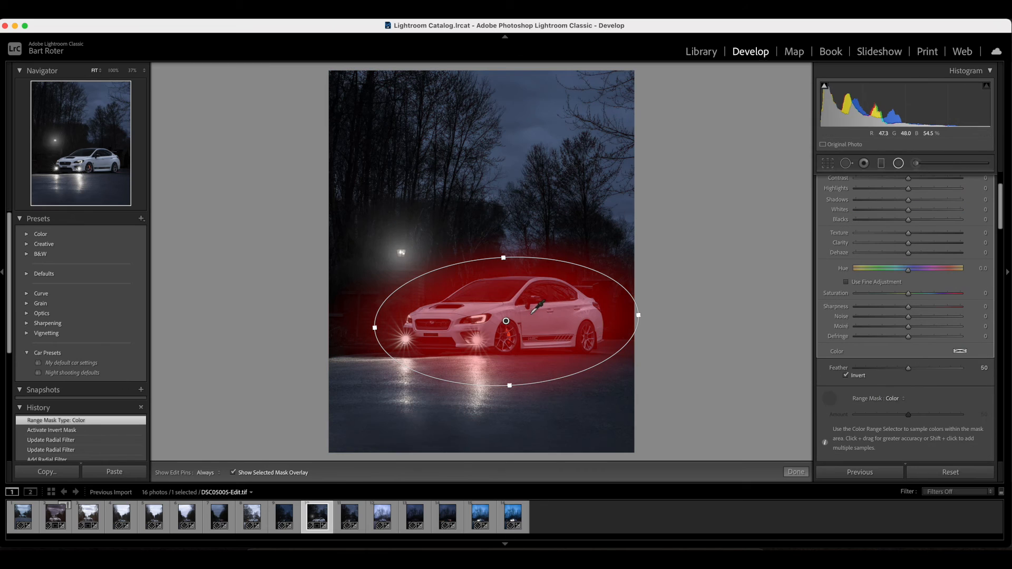
left_click_drag(550, 327, 563, 337)
key("o")
left_click(829, 399)
scroll(830, 395, "up", 3)
key("super+equal")
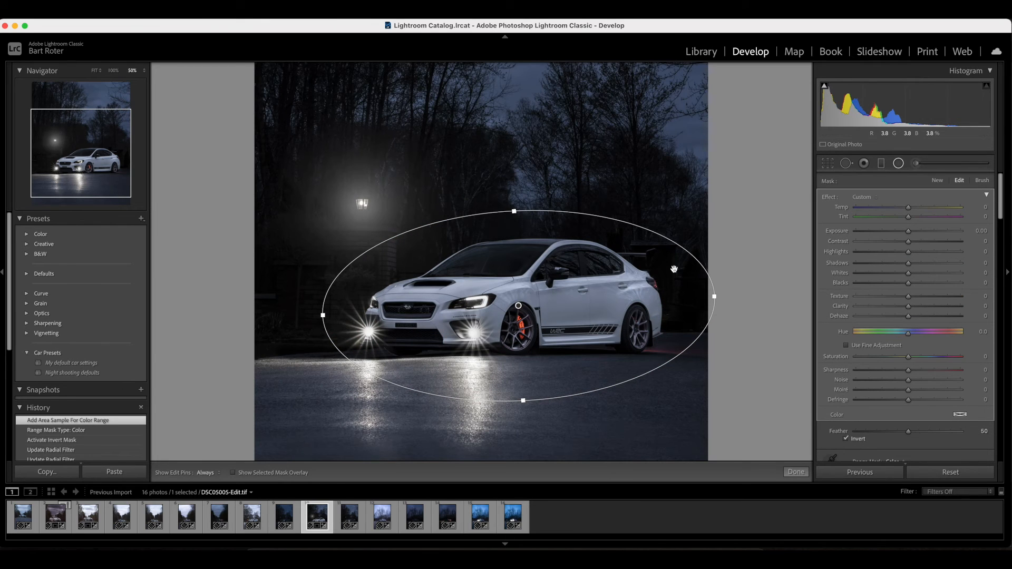
Adjust Highlights and Shadows in the radial filter around the car
left_click_drag(913, 231, 912, 264)
key("shift+m")
left_click_drag(491, 288, 440, 292)
Try a graduated filter down from the sky and delete it
left_click(882, 164)
left_click_drag(489, 71, 495, 156)
key("Delete")
Add a graduated filter upward over the road with Blacks at -40, Highlights at 35 and Exposure at 0
left_click_drag(466, 459, 474, 315)
left_click_drag(910, 285, 886, 286)
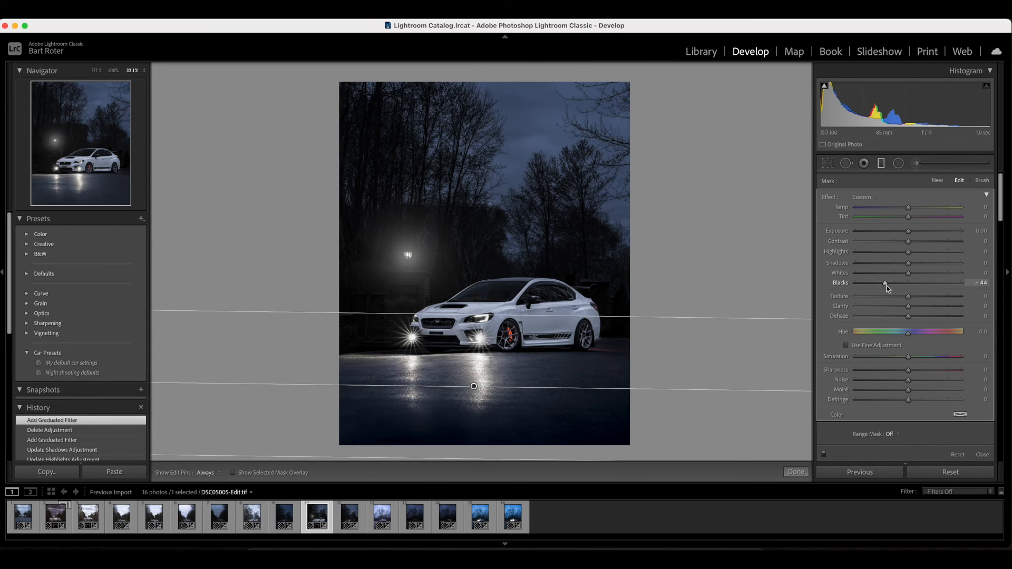
left_click_drag(908, 232, 926, 252)
double_click(910, 234)
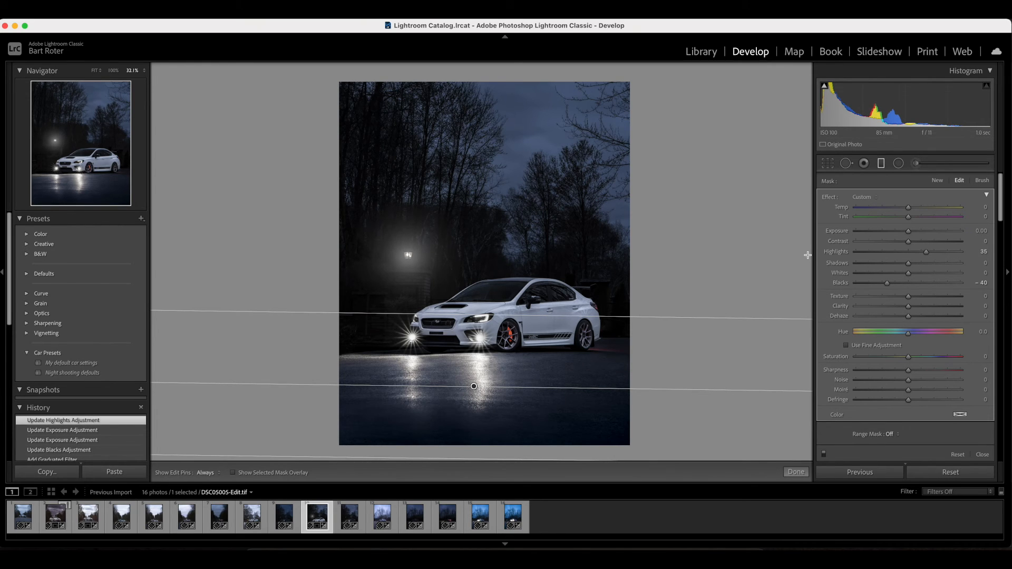
key("m")
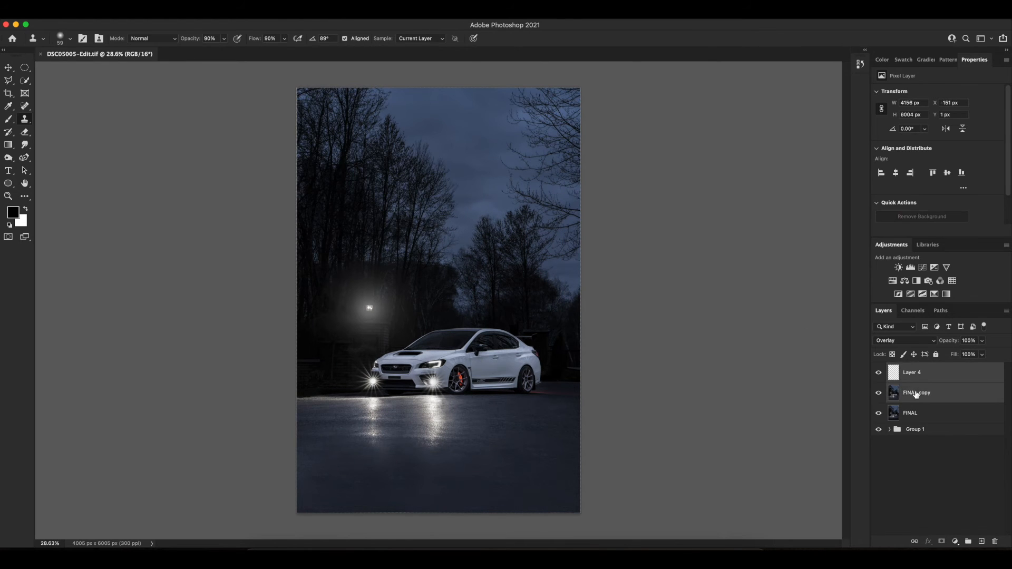
Back in Photoshop, merge Layer 4 with FINAL copy and duplicate the car onto its own layer using the saved selection
right_click(916, 395)
left_click(906, 391)
left_click(205, 39)
left_click(227, 232)
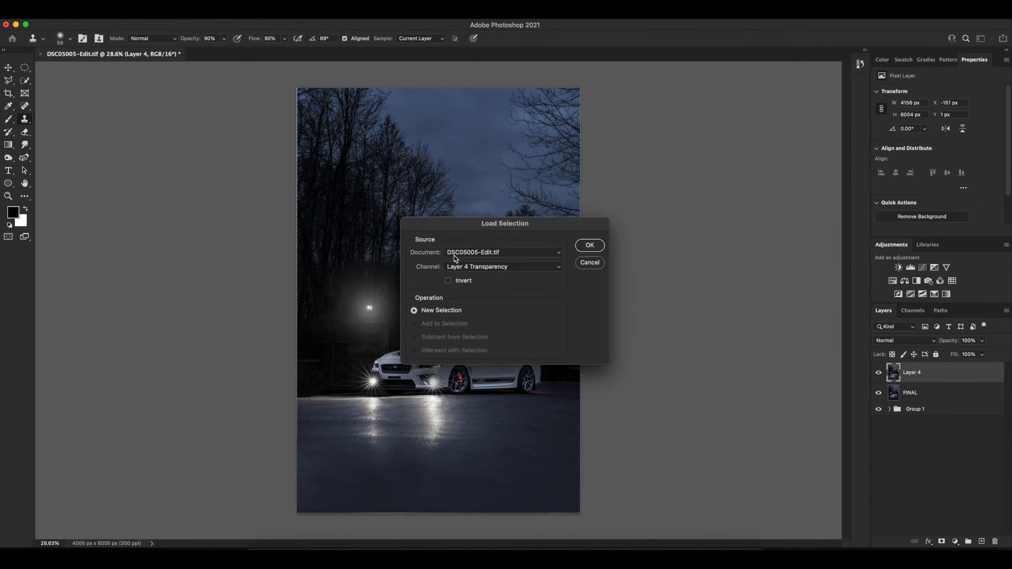
left_click(589, 246)
key("ctrl+j")
Flip the car copy vertically, place it directly beneath the car as a reflection and scale it to about 101%
key("ctrl+t")
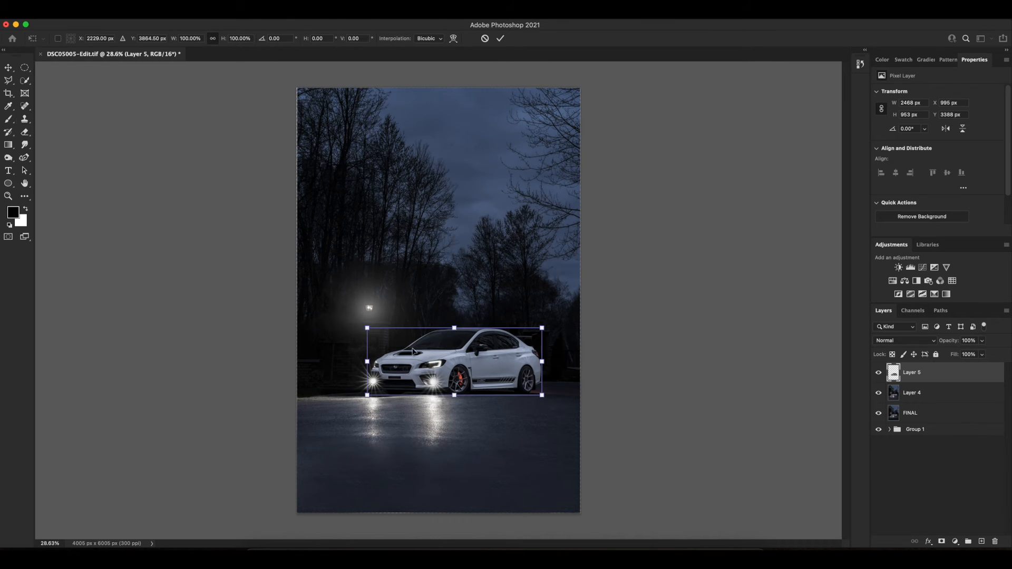
right_click(414, 329)
left_click(461, 536)
left_click_drag(467, 366, 464, 412)
left_click_drag(367, 460, 366, 462)
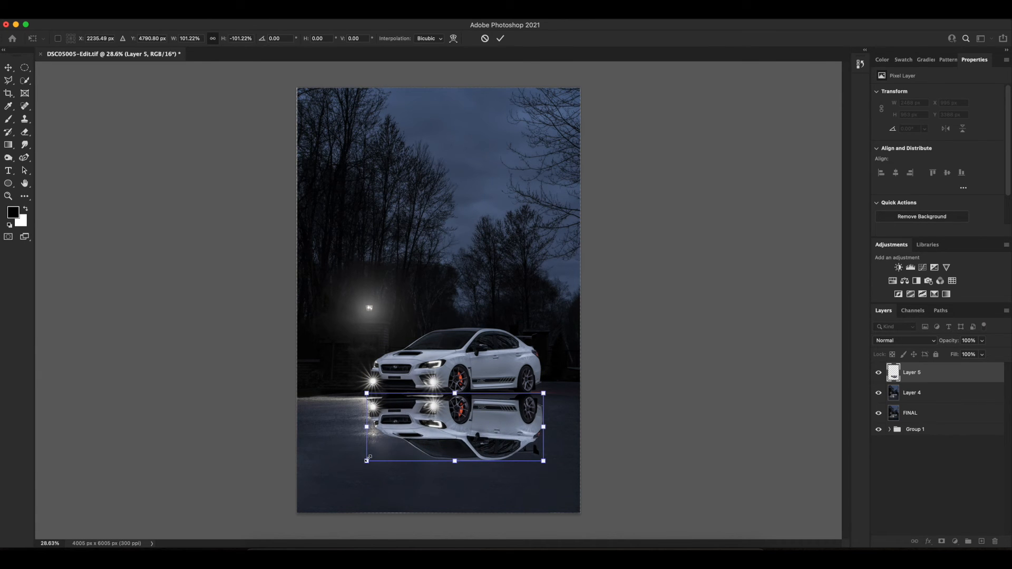
key("Return")
Nudge the flipped car copy slightly upward so its tires meet the real car's tires
key("s")
key("ctrl+t")
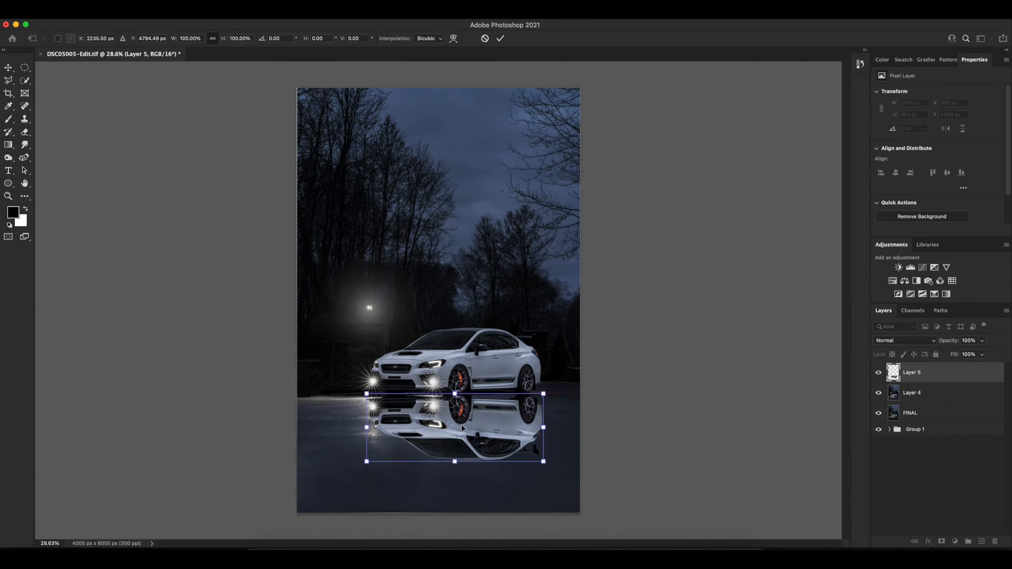
key("Up")
key("Up")
key("Up")
key("Up")
key("Up")
key("Down")
key("Return")
Add a white layer mask to Layer 5 and set up the Gradient tool with black as foreground
mouse_move(978, 352)
left_mouse_down()
mouse_move(930, 355)
mouse_move(995, 354)
left_mouse_up()
left_click(941, 541)
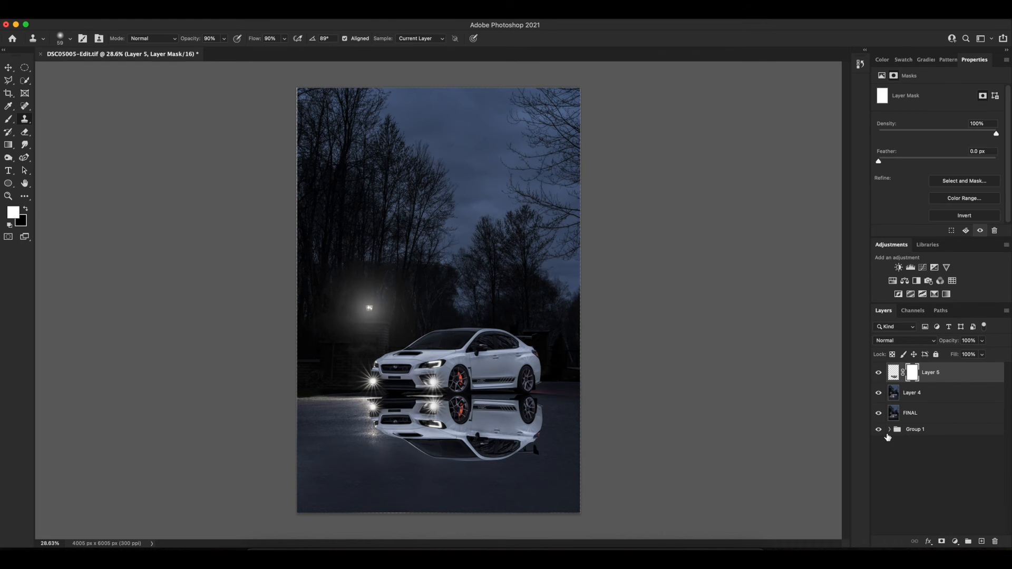
left_click(9, 145)
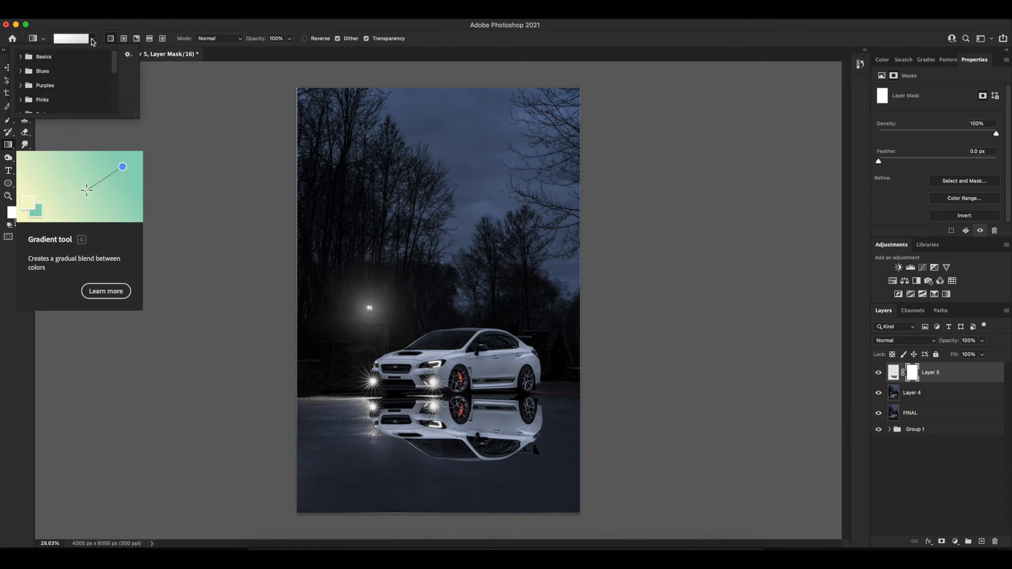
key("x")
Try several gradient fades on the Layer 5 mask, with the layer at 40% opacity
left_click_drag(463, 443, 465, 463)
key("super+z")
left_click_drag(469, 518, 469, 396)
key("super+z")
left_click_drag(469, 467, 465, 398)
key("super+z")
key("super+z")
left_click_drag(983, 354, 956, 355)
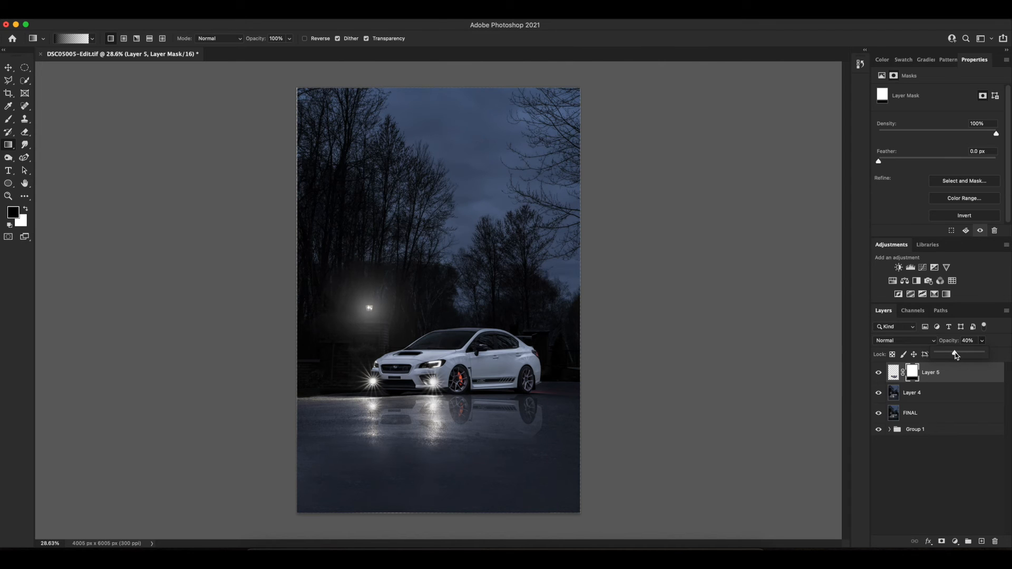
Redo the mask gradient from the reflection's lower edge up to the tires and set Layer 5 to 30% opacity
key("super+z")
key("super+z")
left_click_drag(457, 395, 457, 395)
key("super+z")
left_click_drag(460, 463, 458, 395)
left_click_drag(984, 341, 947, 354)
Fine-tune the reflection's lower edge with Free Transform and clear the layer selection
left_click(892, 372)
key("super+t")
mouse_move(454, 461)
left_mouse_down()
mouse_move(457, 448)
mouse_move(455, 477)
mouse_move(455, 463)
left_mouse_up()
key("Return")
key("g")
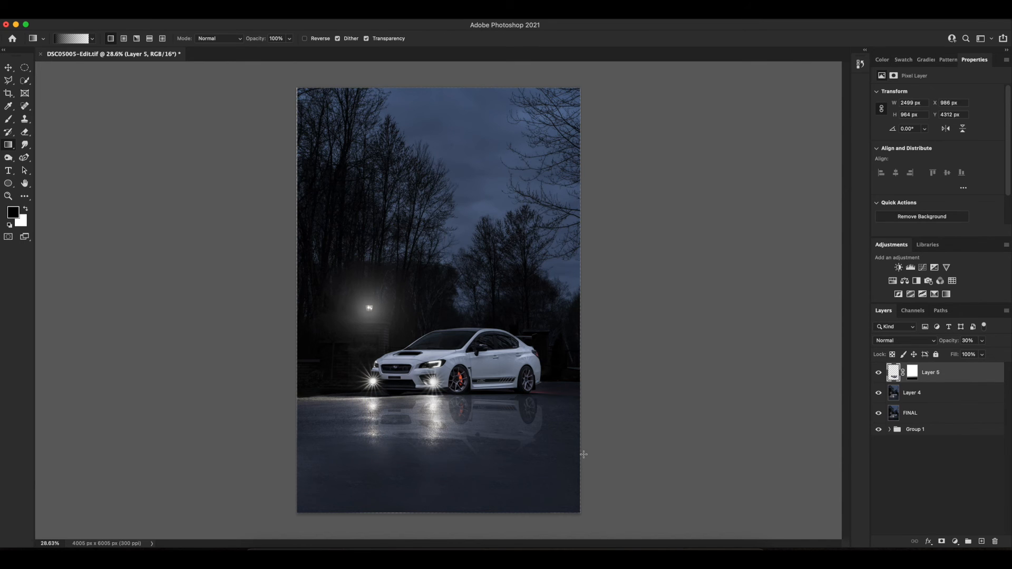
left_click(961, 473)
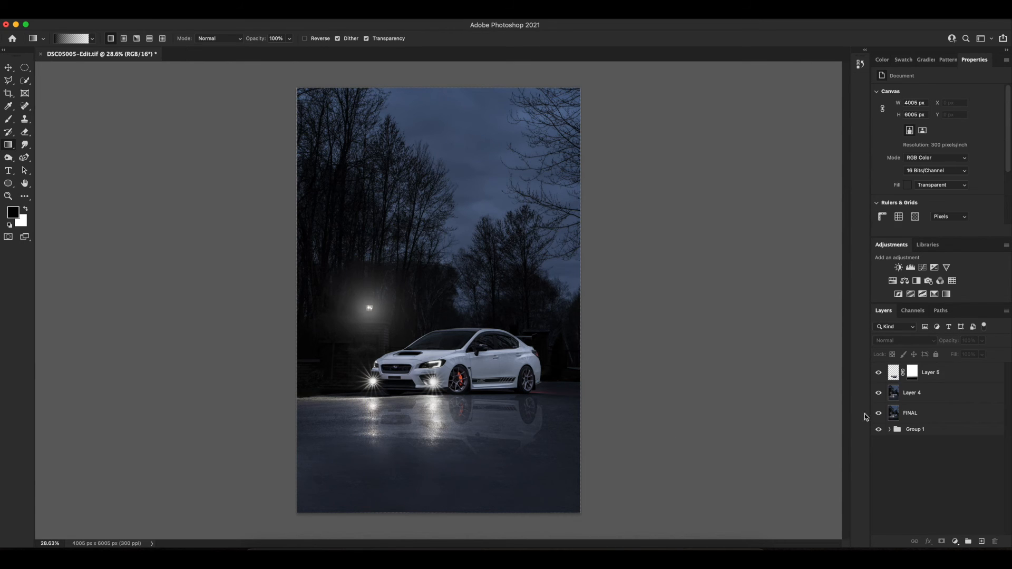
Try the Darken blend mode on Layer 5 at 30% opacity
left_click(927, 372)
left_click(899, 340)
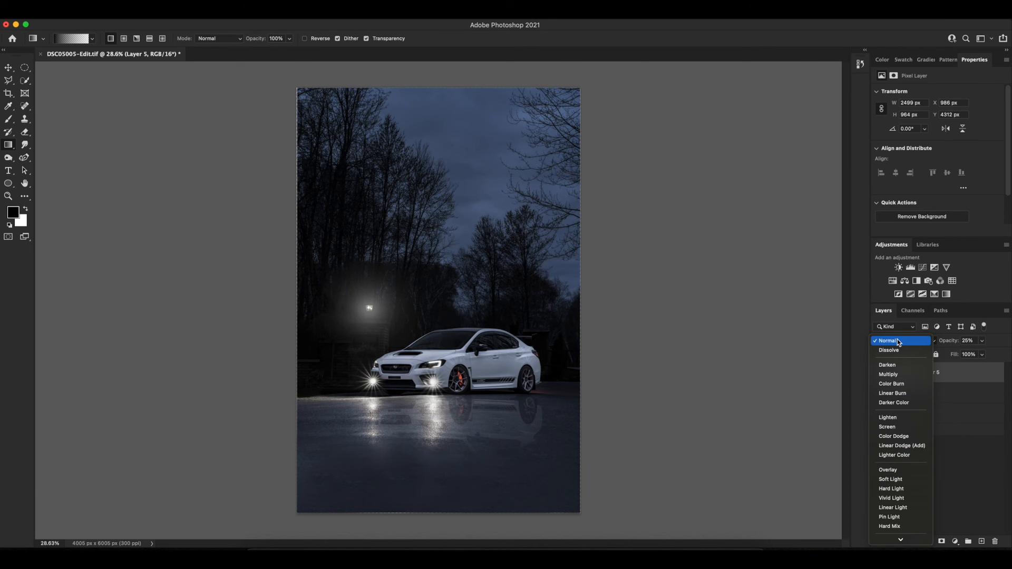
left_click(895, 366)
left_click(982, 341)
left_click_drag(971, 352, 973, 353)
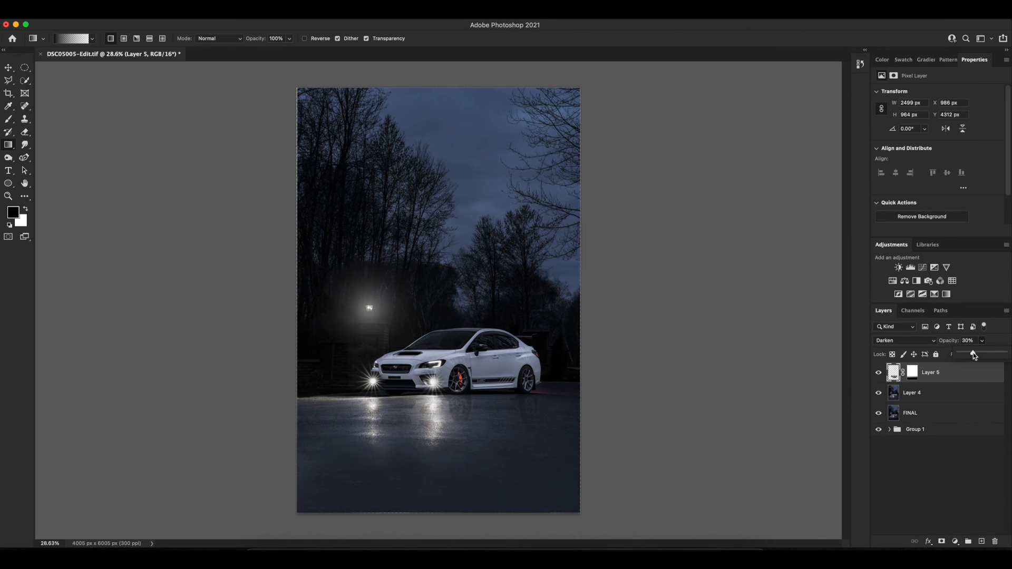
Set Layer 5 to the Soft Light blend mode at 40% opacity
left_click(915, 340)
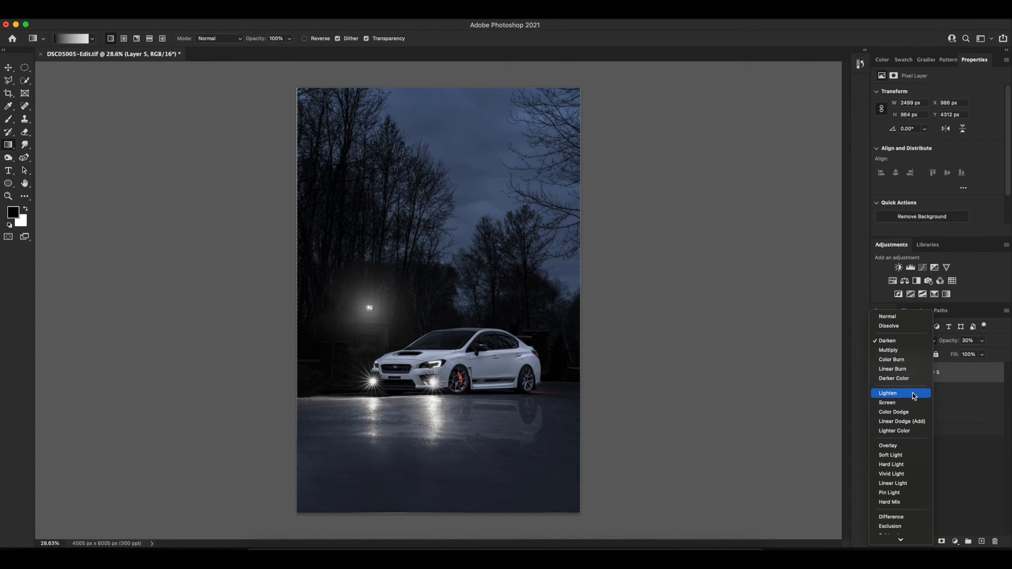
left_click(901, 455)
left_click(982, 340)
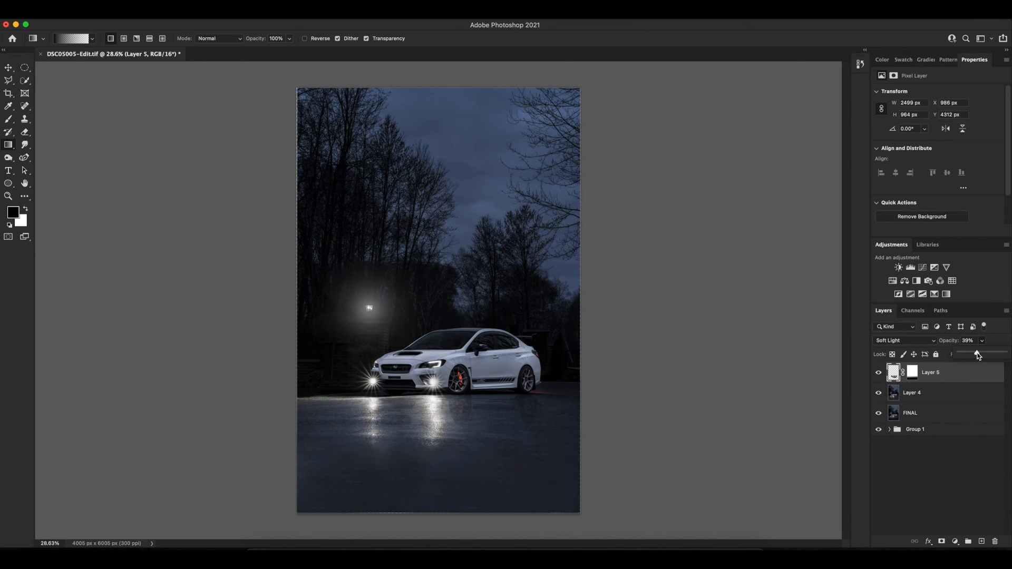
left_click(953, 461)
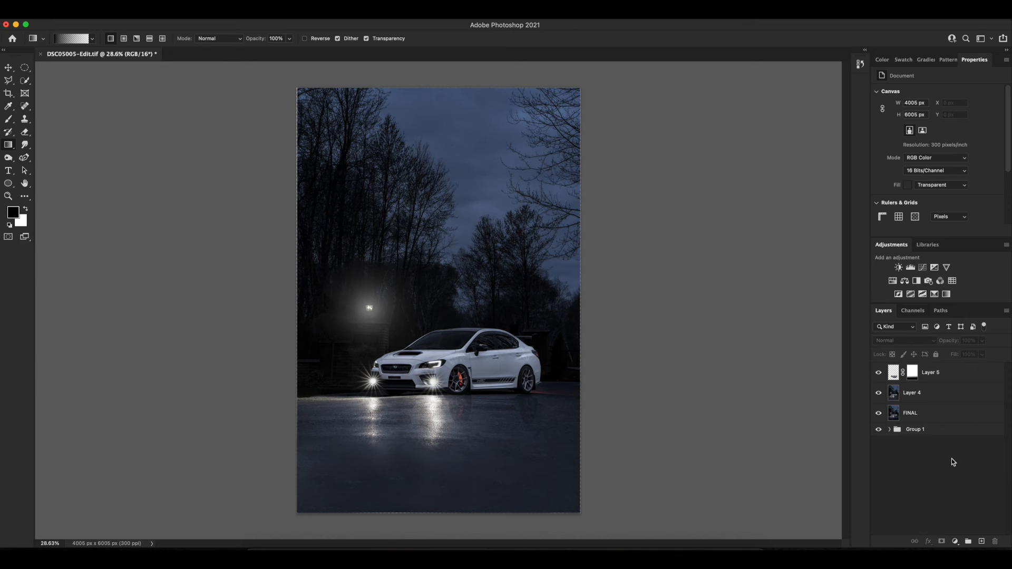
Preview other blend modes for the reflection layer, keep Soft Light and deselect the layer
left_click(898, 373)
left_click(905, 340)
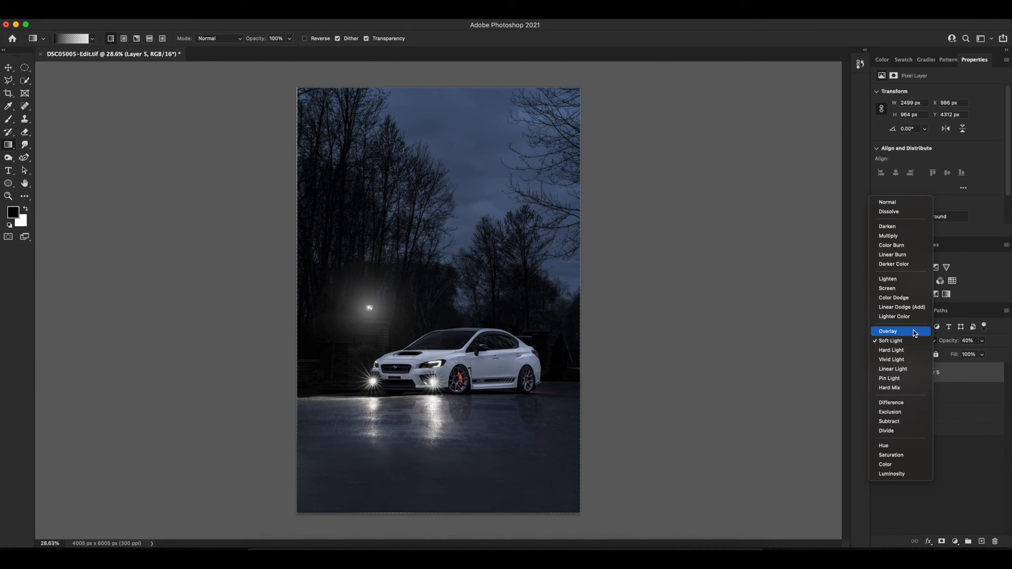
left_click(902, 341)
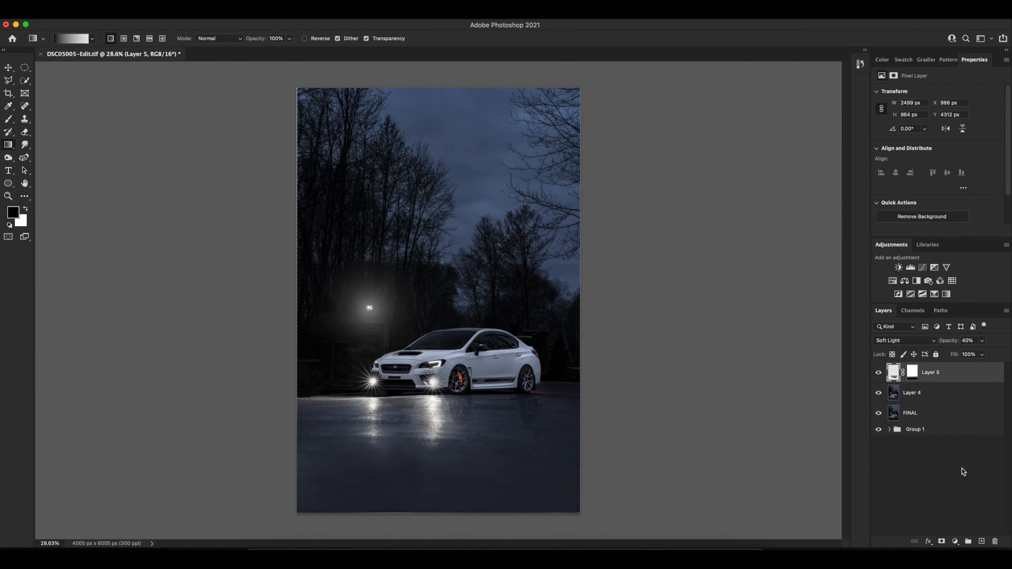
left_click(964, 481)
left_click(948, 373)
left_click(965, 447)
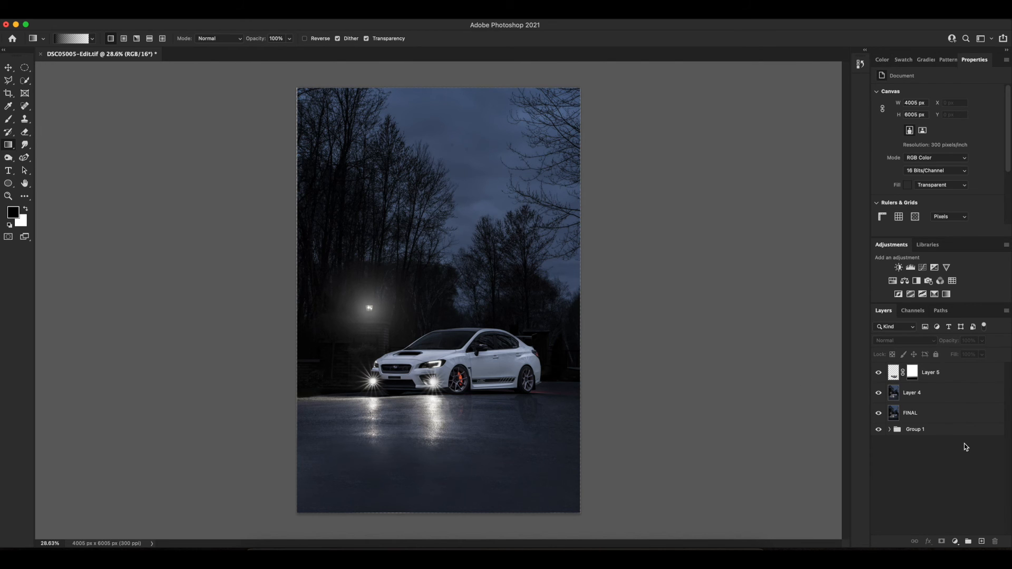
Save the composite and switch to Lightroom Classic to crop it to the 4 x 5 / 8 x 10 aspect
left_click(893, 381)
key("ctrl+s")
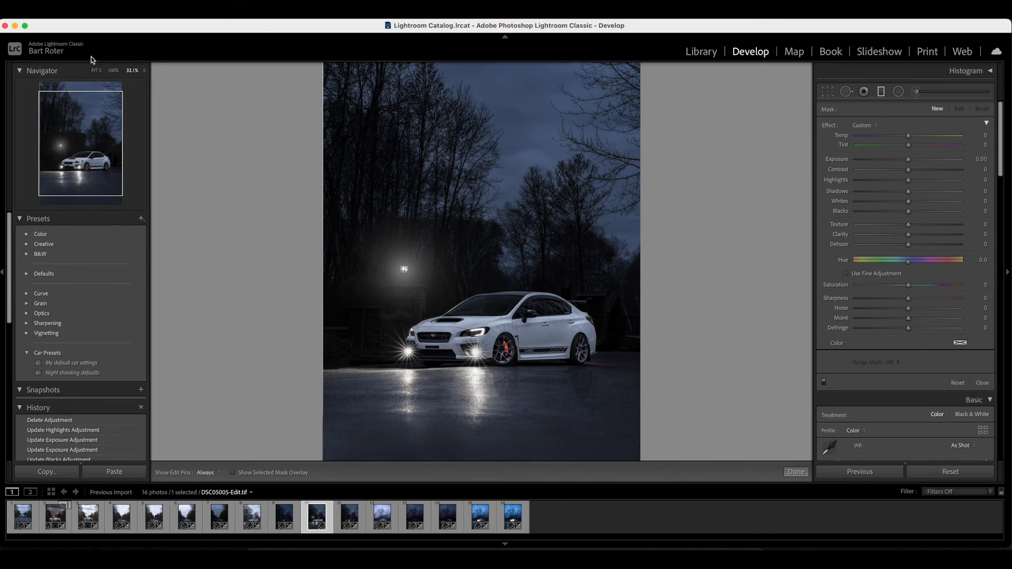
key("r")
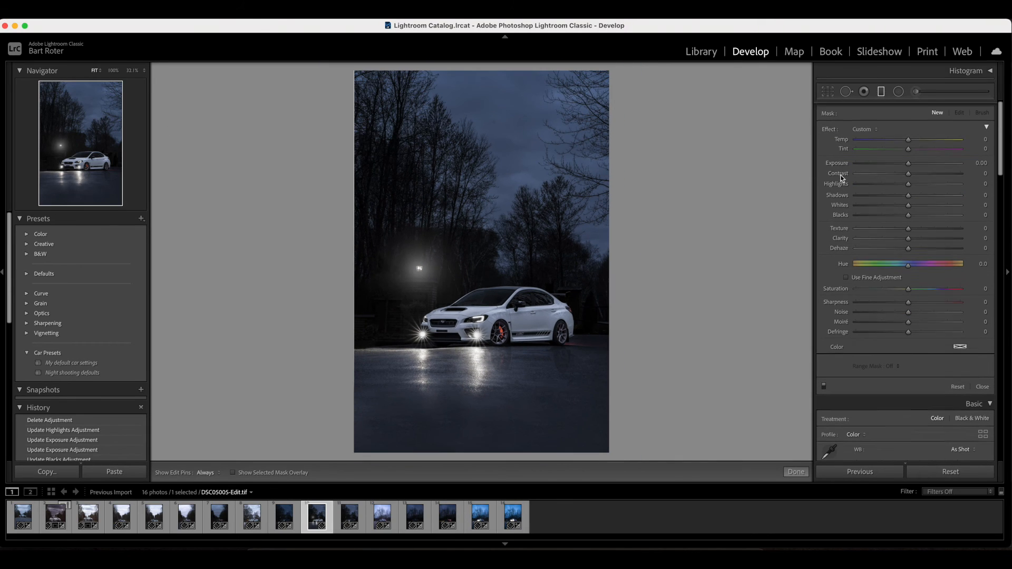
left_click(950, 126)
left_click(948, 164)
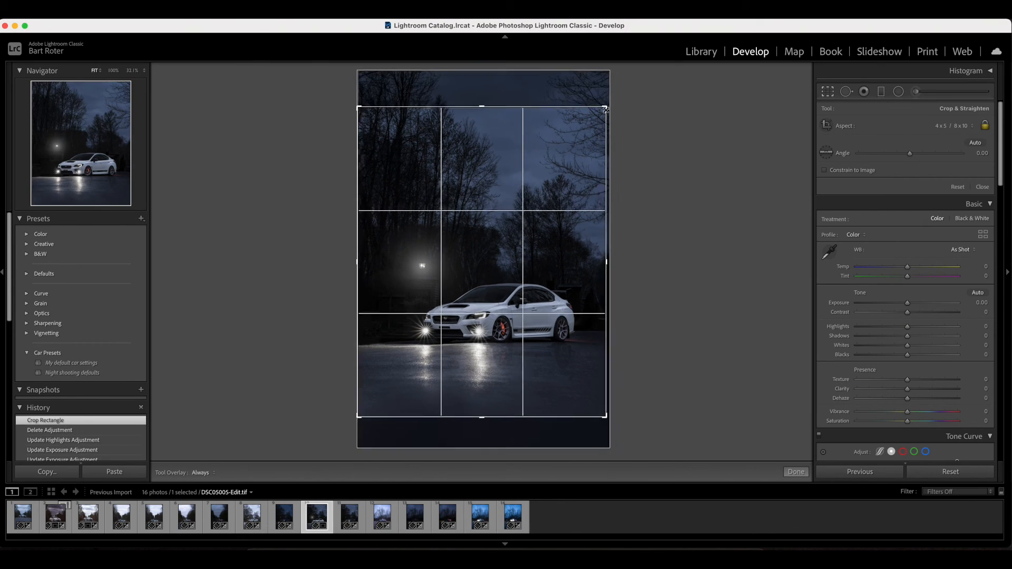
left_click_drag(607, 105, 603, 112)
left_click_drag(556, 161, 563, 161)
key("Return")
Redo the crop at 4 x 5 / 8 x 10 and reposition the frame around the car
key("r")
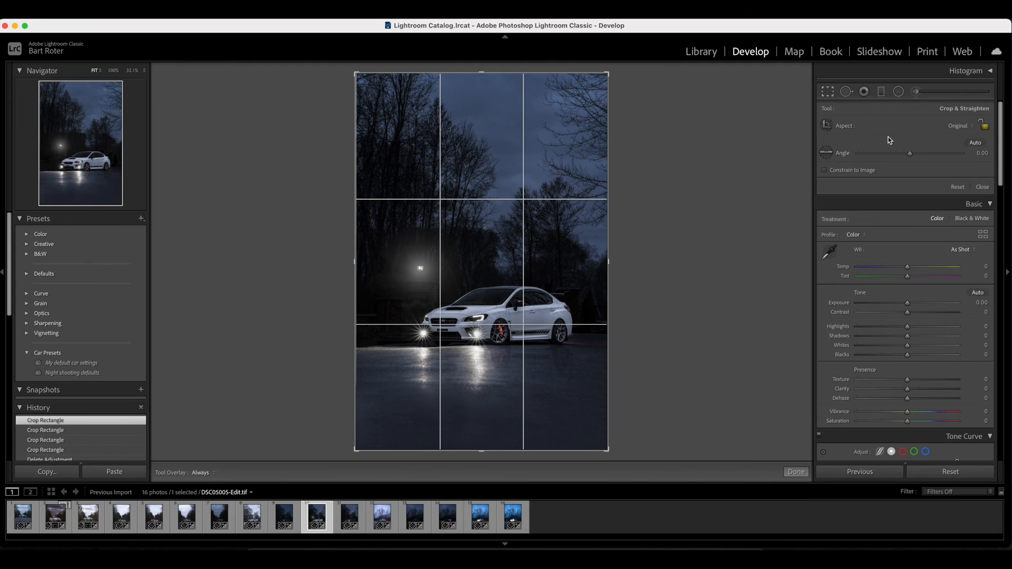
left_click(952, 126)
left_click(947, 164)
left_click_drag(607, 105, 602, 111)
left_click_drag(538, 161, 529, 161)
key("Return")
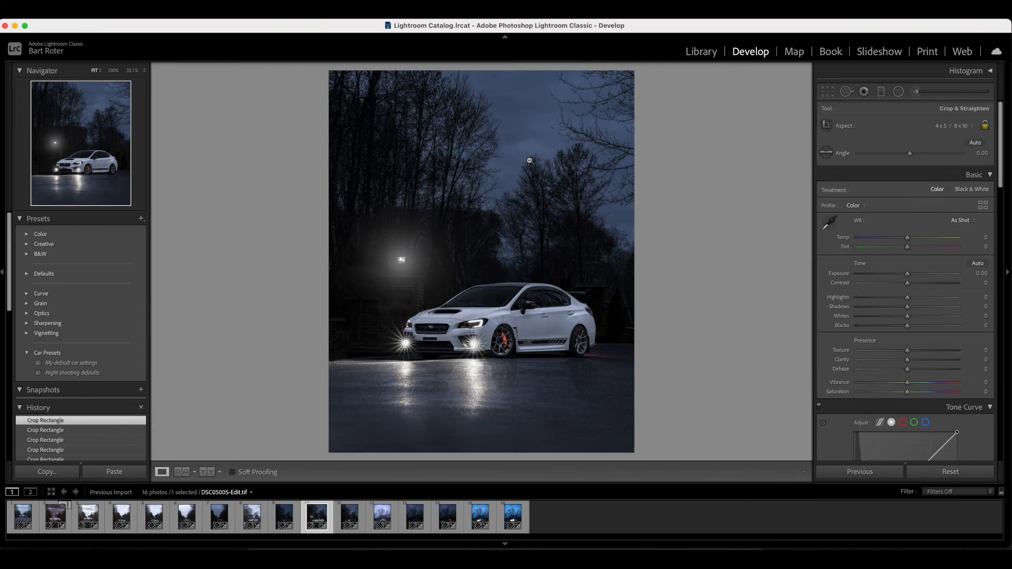
key("r")
left_click_drag(551, 240, 550, 233)
key("Return")
Draw a radial filter around the whole car and invert its mask to affect the inside
left_click(898, 92)
left_click_drag(521, 319, 399, 258)
left_click_drag(521, 319, 504, 317)
left_click_drag(630, 318, 630, 315)
left_click(845, 367)
Limit the car's radial filter with a Color range mask sampled from the white bodywork
key("o")
left_click(892, 390)
left_click(892, 401)
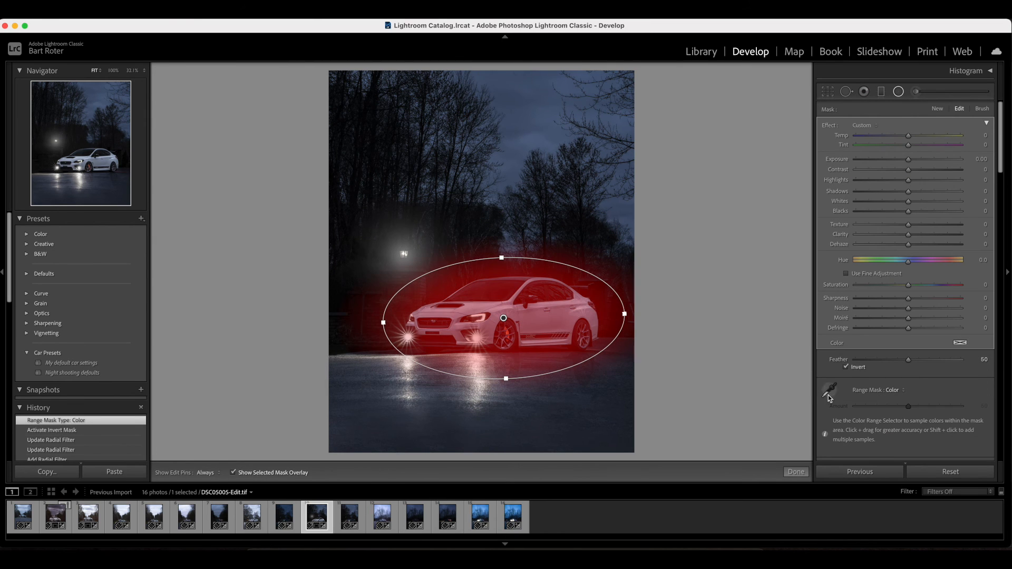
left_click_drag(543, 328, 543, 328)
key("o")
Set the car filter's Exposure to about 0.50, Highlights to -10 and Shadows to 5
key("z")
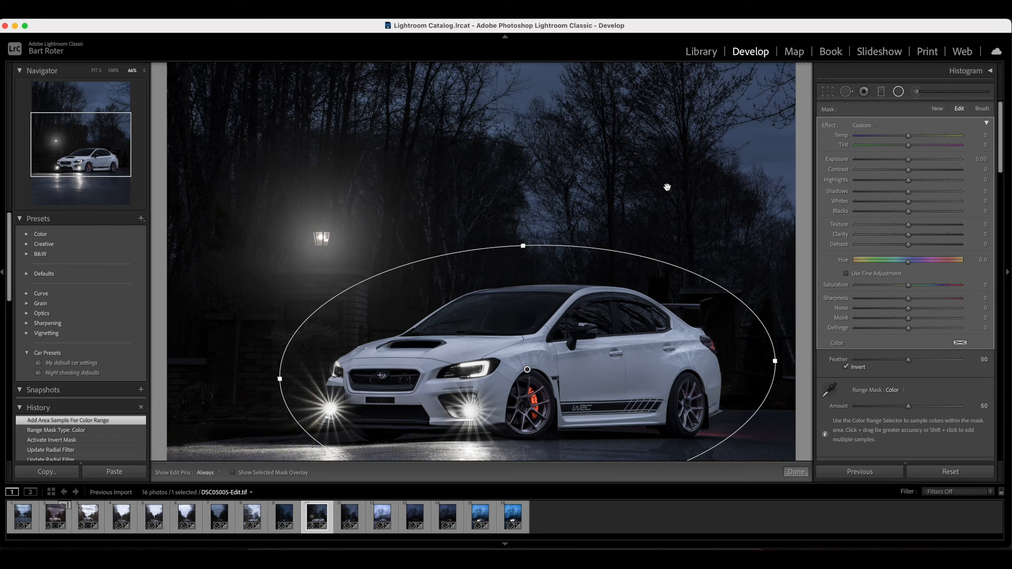
scroll(667, 183, "down", 3)
left_click_drag(908, 159, 910, 192)
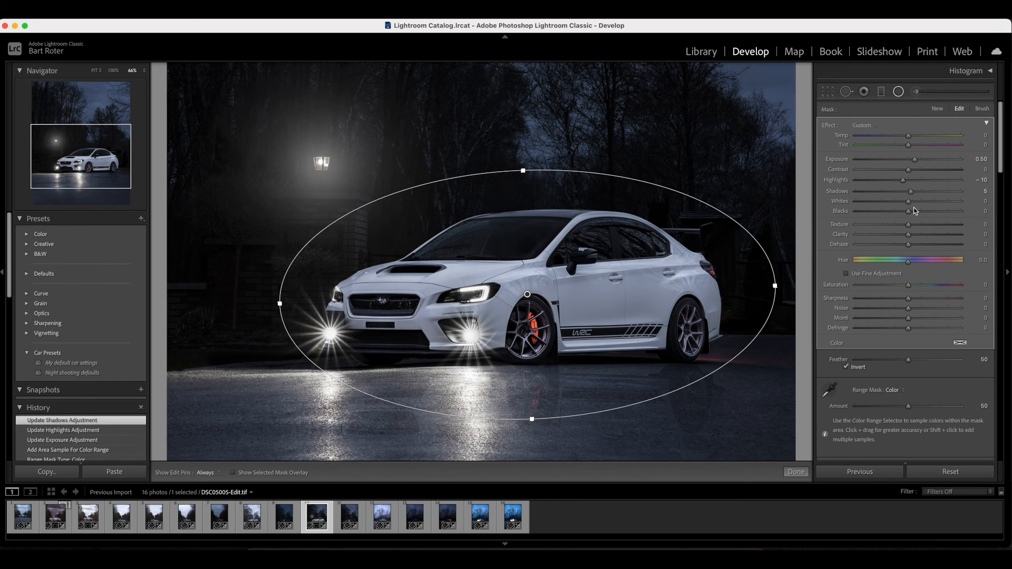
Add a graduated filter from the photo's lower edge up to the car with Blacks at about -25
key("m")
left_click(95, 70)
left_click_drag(483, 455, 483, 314)
left_click_drag(909, 212, 895, 212)
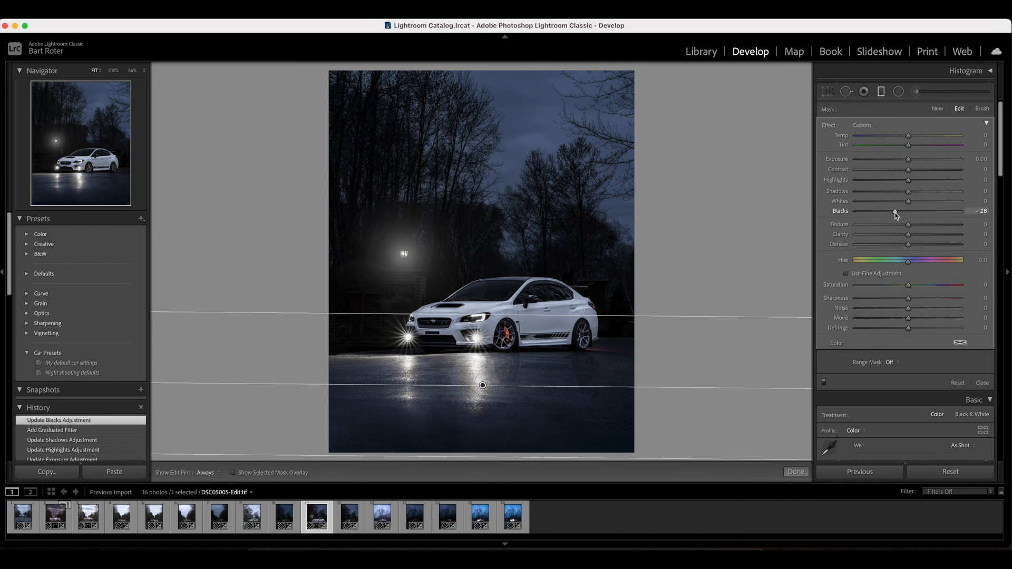
Add a graduated filter from the sky down to the car with Highlights at -65
left_click(775, 231)
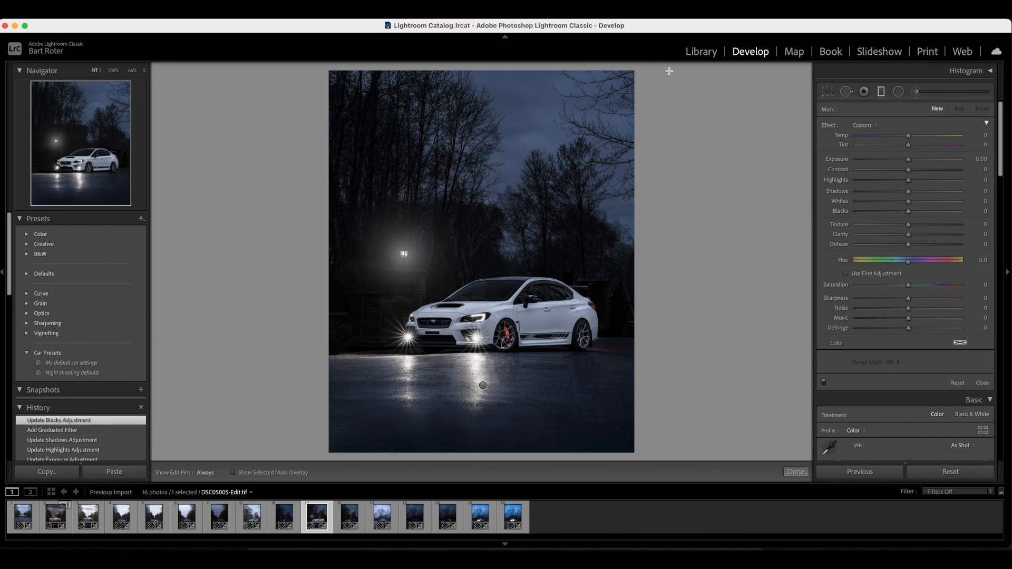
left_click_drag(453, 65, 454, 306)
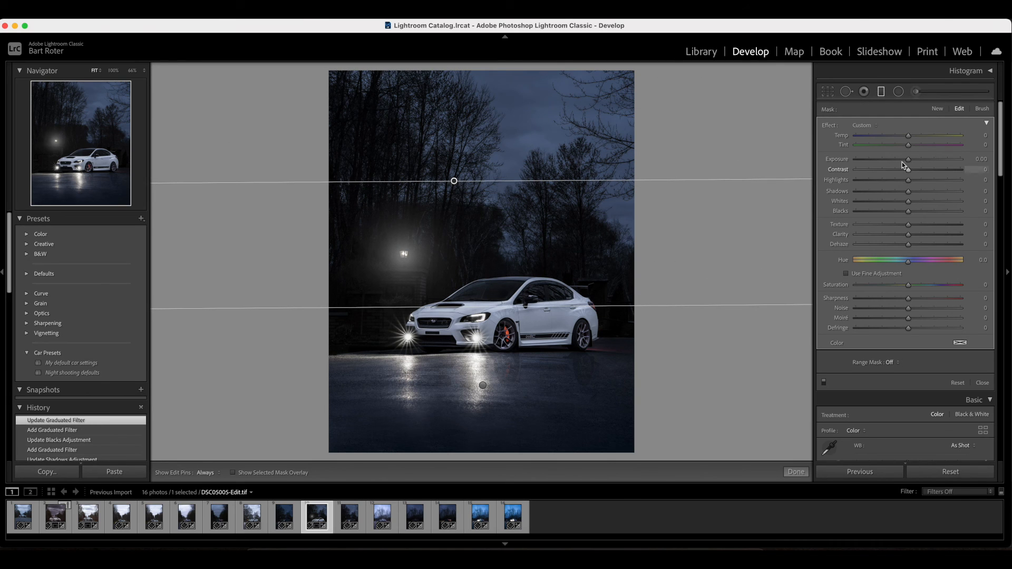
left_click_drag(908, 181, 874, 181)
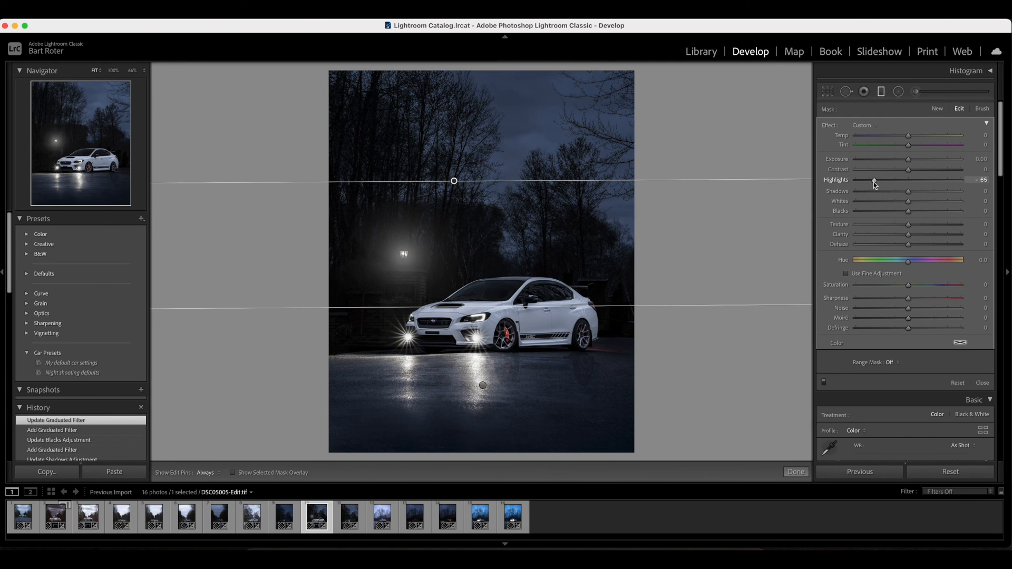
key("m")
Draw a large radial filter centred beyond the photo's upper-right corner, reaching down to the car
key("super+minus")
key("super+minus")
left_click(902, 95)
left_click_drag(643, 123, 510, 249)
left_click_drag(644, 122, 546, 167)
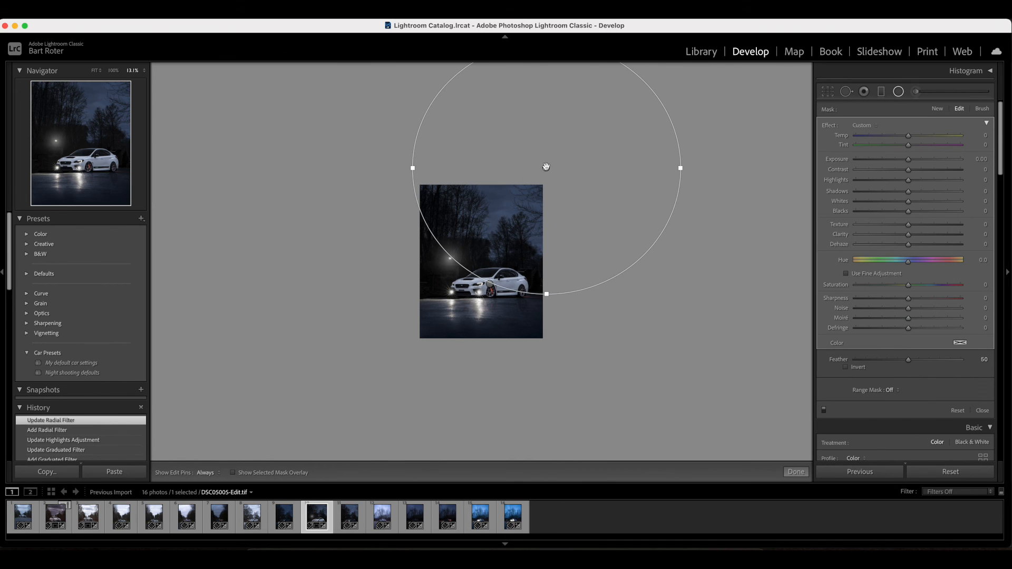
Invert the large radial filter's mask and set its Exposure to 1.01
key("super+plus")
key("super+plus")
left_click_drag(909, 161, 918, 160)
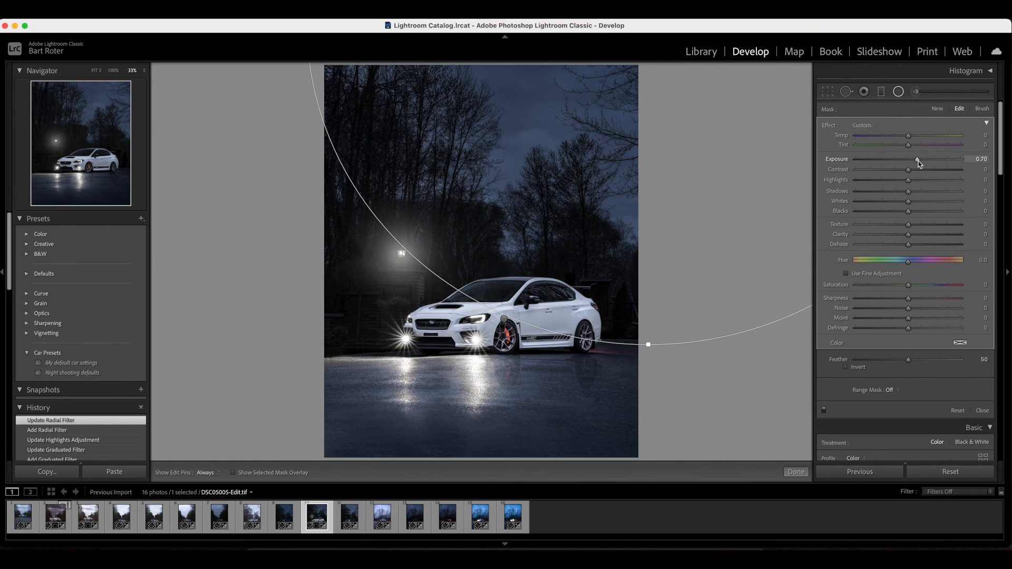
left_click(845, 367)
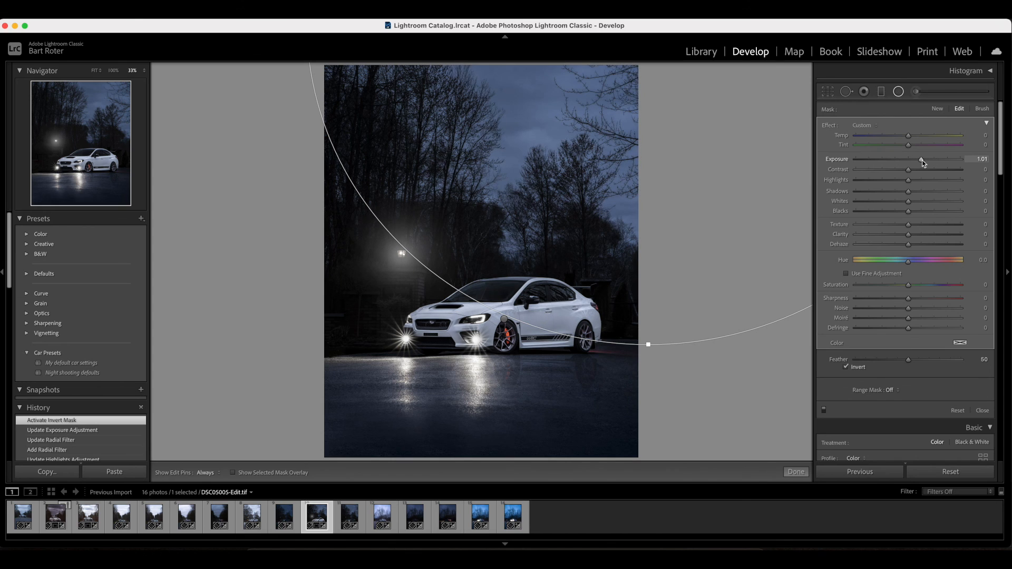
left_click_drag(919, 163, 922, 163)
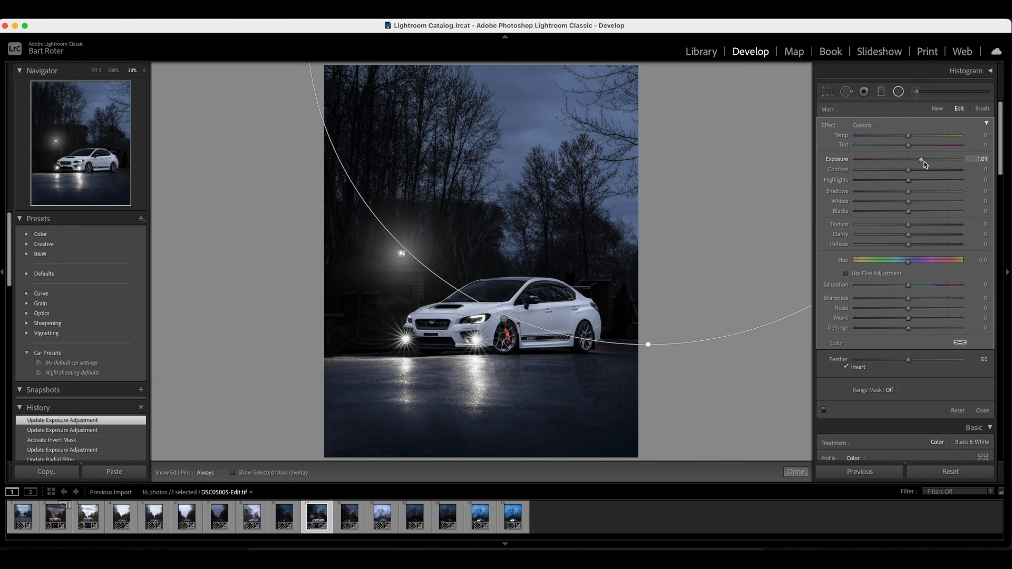
key("shift+m")
Sharpen the photo with Amount 70 and Masking 90, using the car's door as the detail preview
left_click(537, 318)
scroll(865, 309, "down", 15)
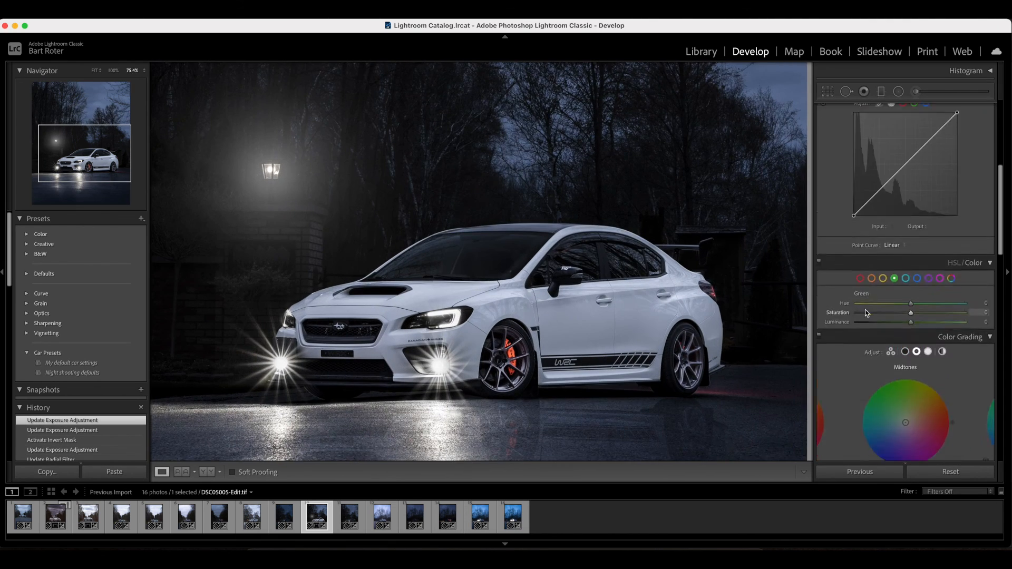
left_click(825, 268)
left_click(668, 294)
left_click_drag(615, 306, 798, 317)
left_click_drag(857, 371, 922, 373)
left_click_drag(611, 276, 429, 274)
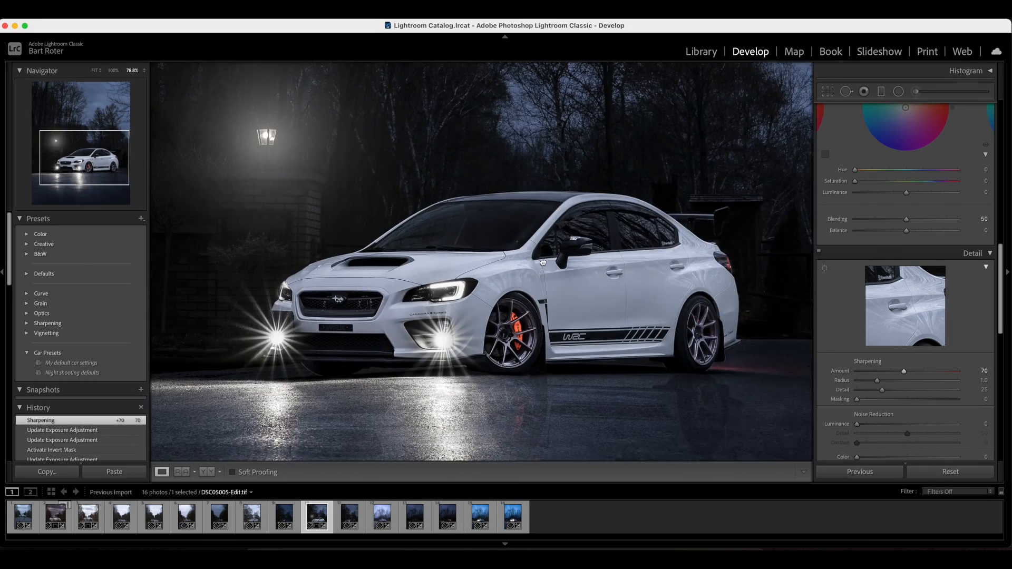
left_click_drag(493, 261, 447, 264)
left_click_drag(857, 399, 947, 400)
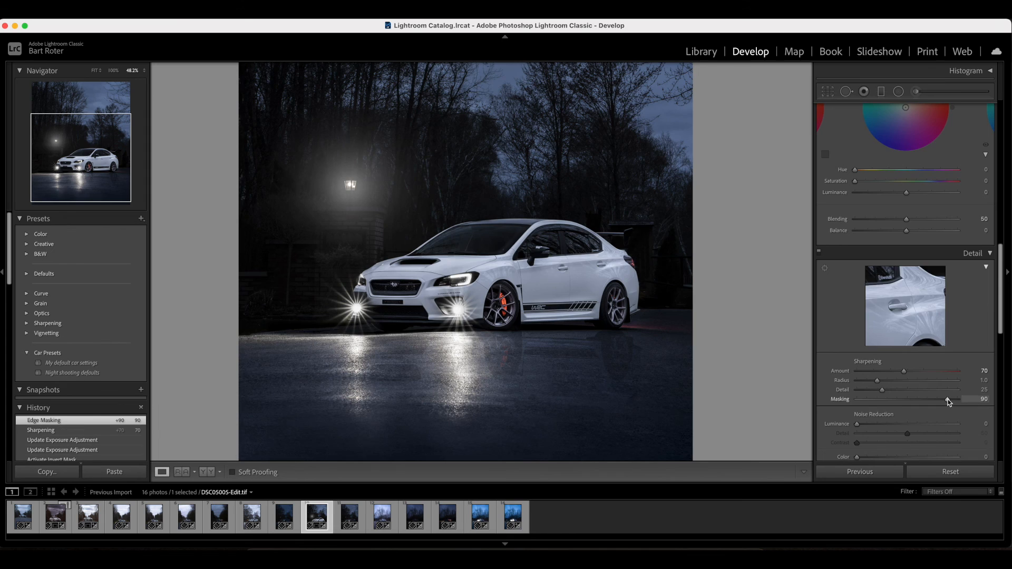
Set Clarity to 10 on the graduated filter covering the road
key("m")
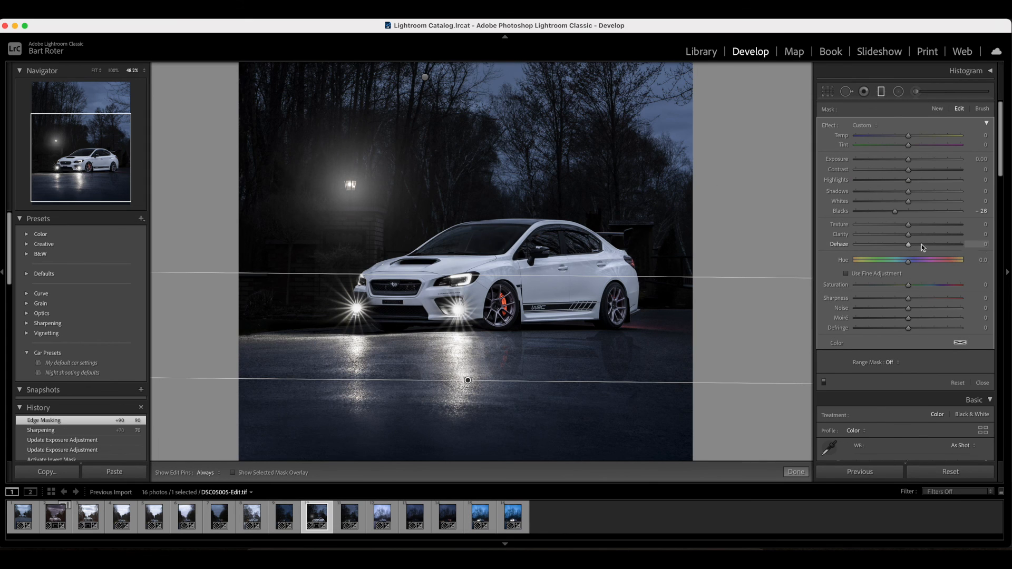
left_click(908, 236)
left_click_drag(915, 236, 913, 236)
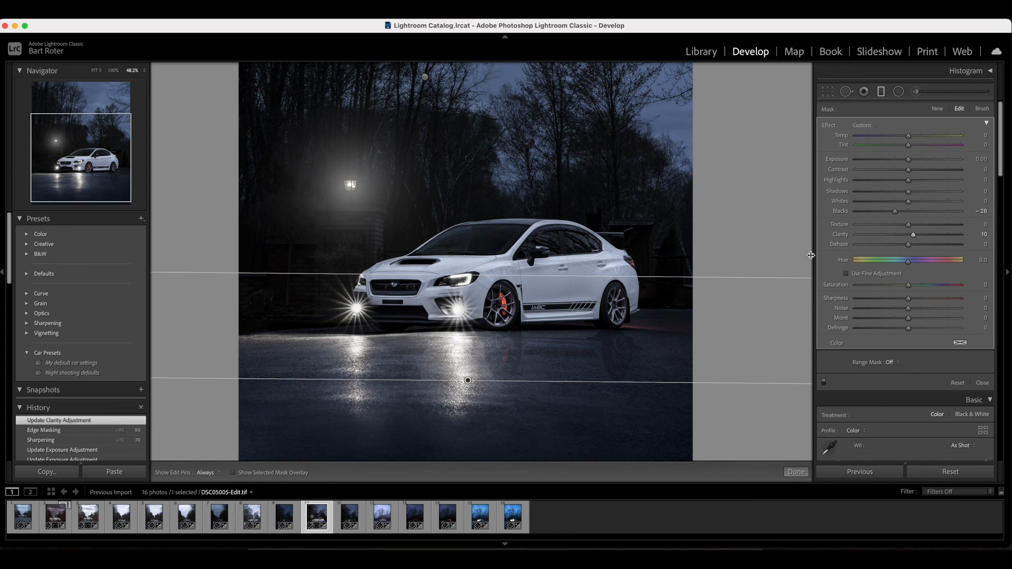
Try a strong Saturation reduction on the road's graduated filter and undo it
left_click_drag(908, 285, 878, 289)
key("m")
left_click_drag(532, 417, 496, 416)
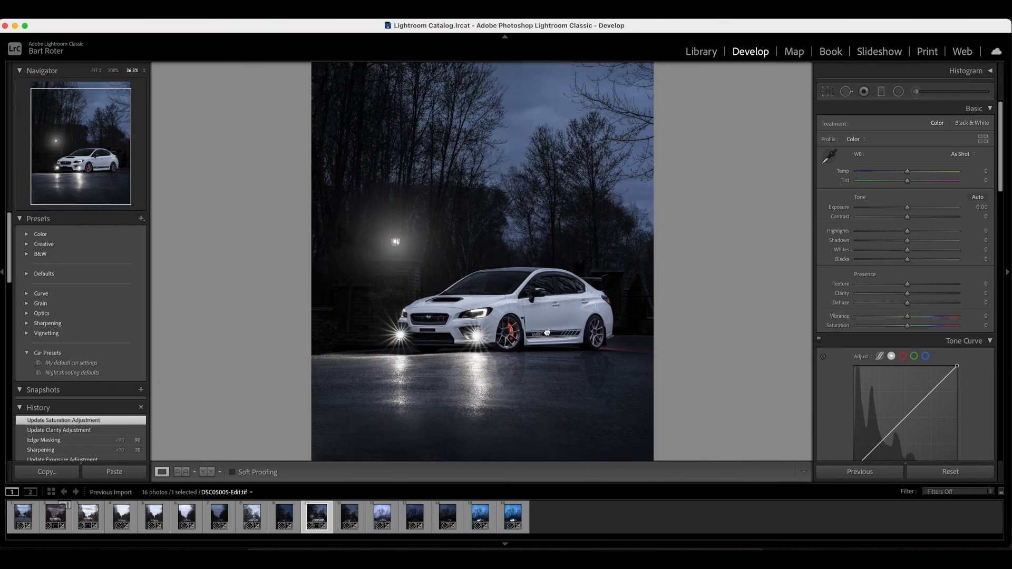
left_click_drag(546, 332, 552, 324)
key("super+z")
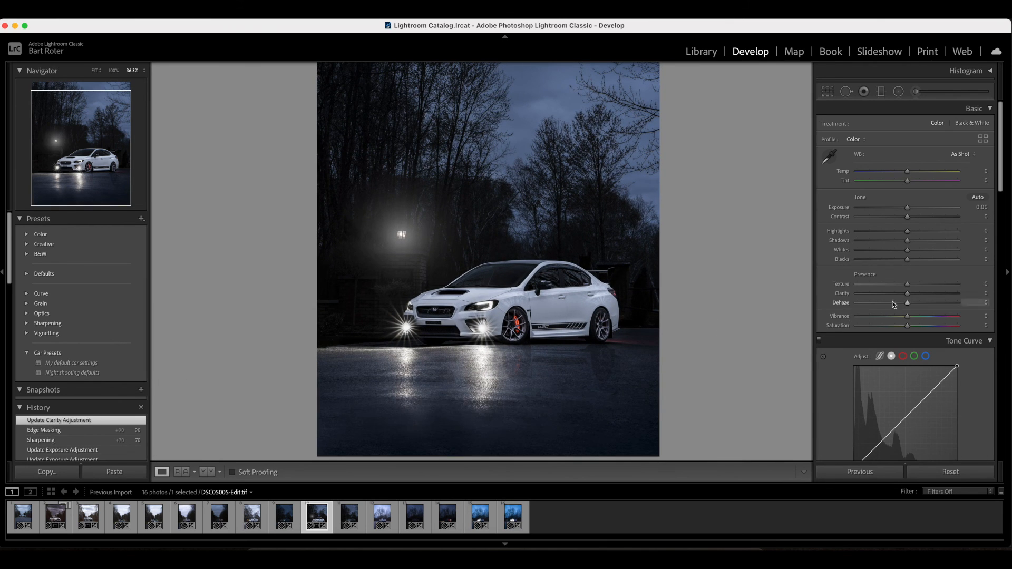
Moderately reduce the Saturation of the graduated filter covering the road
key("m")
left_click_drag(891, 289, 893, 287)
key("m")
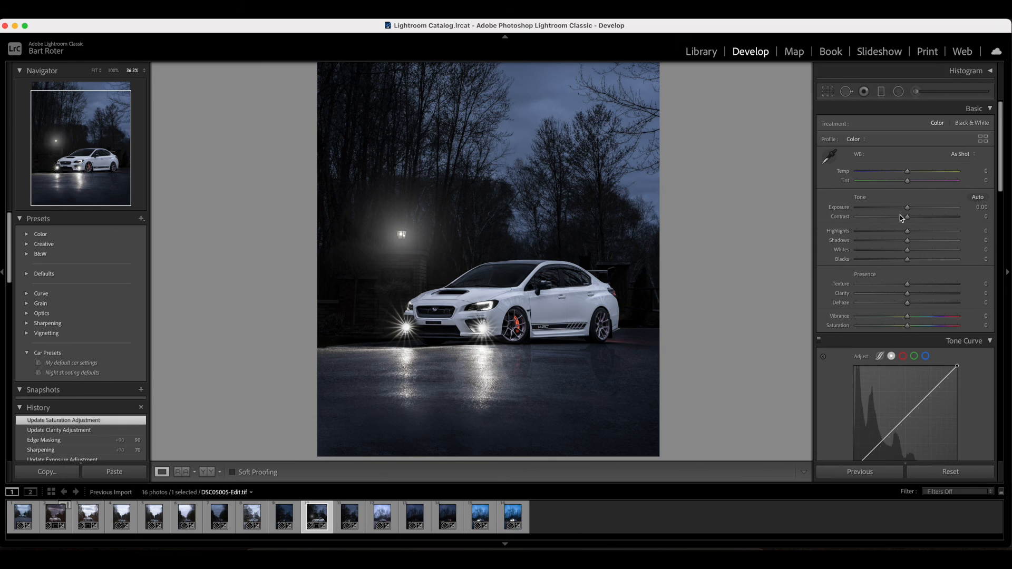
Lower the tone curve's shadow point at input 61 to output 55 and raise blue luminance to about 20
scroll(906, 289, "down", 5)
left_click_drag(879, 314, 895, 285)
scroll(899, 300, "down", 6)
left_click_drag(910, 292, 922, 292)
Colour grade the shadows with Hue 25 and Saturation 10
left_click(905, 321)
scroll(940, 282, "down", 4)
left_click(980, 346)
type("25")
key("Tab")
type("10")
key("Return")
Colour grade the midtones with Hue 325 and Saturation 10
left_click(917, 213)
left_click(983, 346)
type("325")
key("Tab")
type("10")
key("Return")
scroll(890, 184, "down", 8)
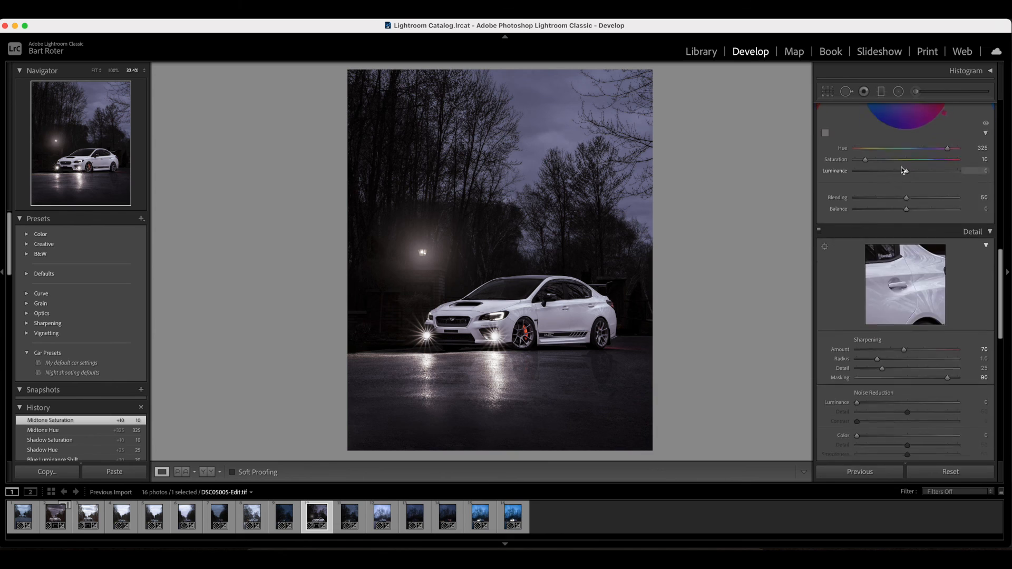
Straighten the photo with a crop angle of -0.71
key("r")
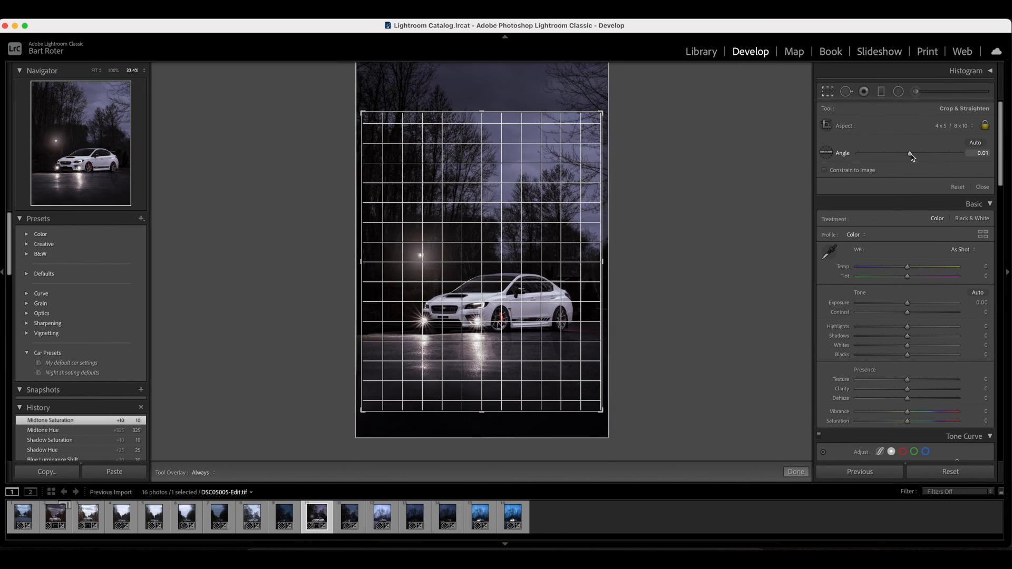
left_click_drag(910, 154, 910, 154)
key("r")
Try lowering the purple and magenta saturation and reset both to zero
scroll(923, 269, "down", 2)
scroll(923, 269, "down", 4)
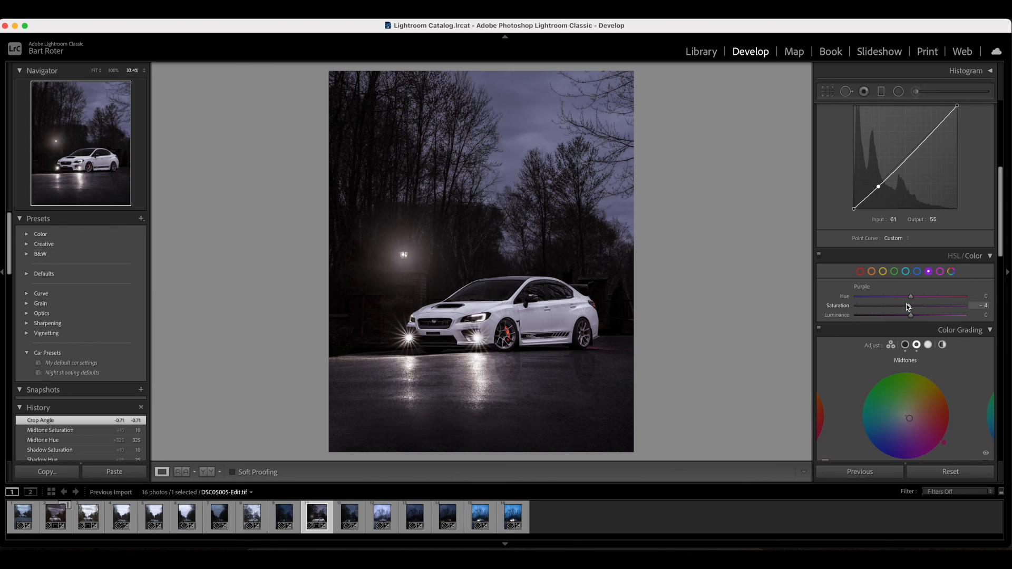
double_click(910, 305)
left_click_drag(861, 305, 903, 306)
double_click(902, 304)
Warm the white balance by setting Temp to +5
scroll(901, 253, "up", 5)
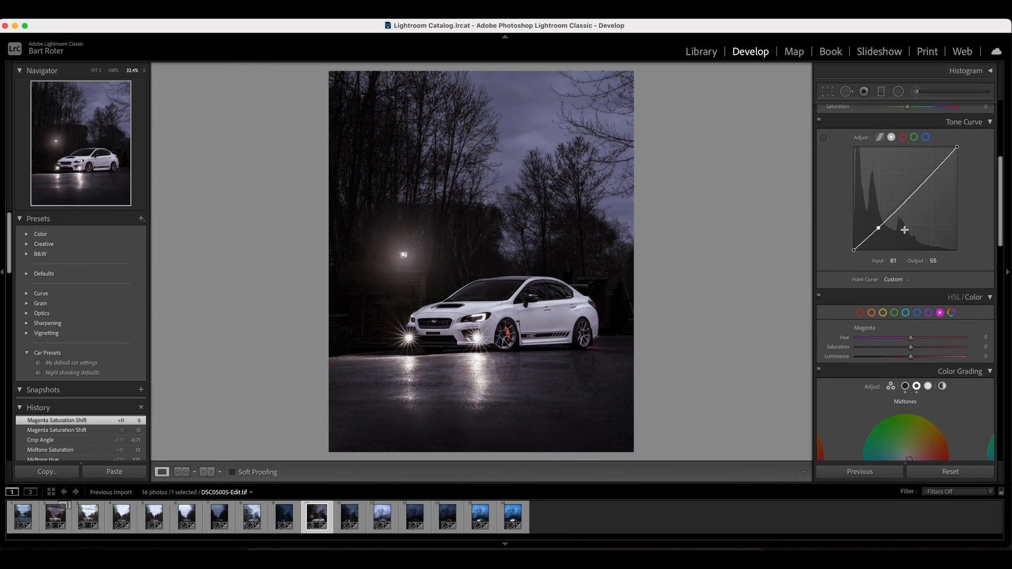
left_click_drag(907, 172, 910, 172)
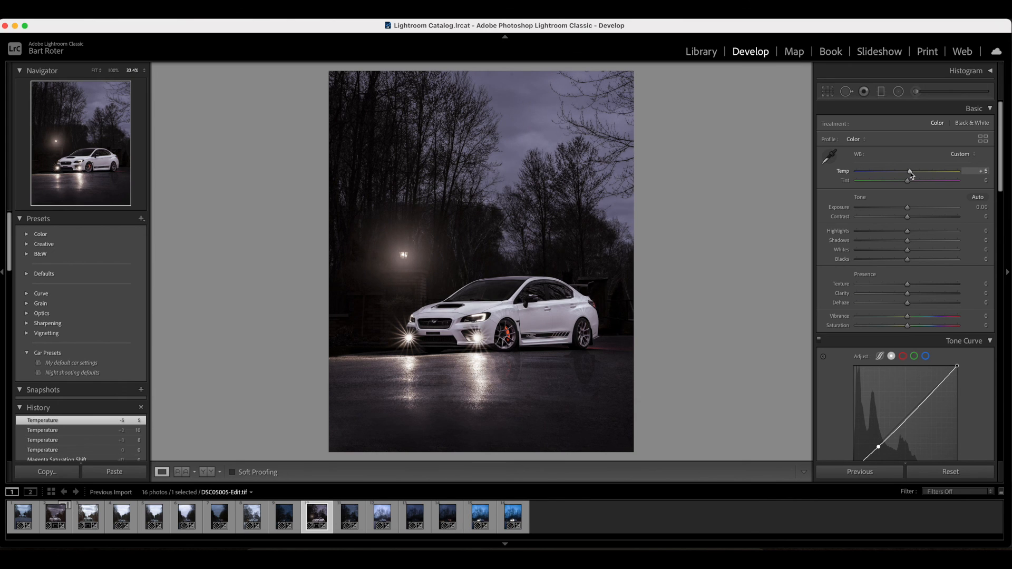
Open Reference view with the finished composite active and the matching daylight shot as its reference
left_click(184, 472)
left_click(282, 514)
left_click(255, 516)
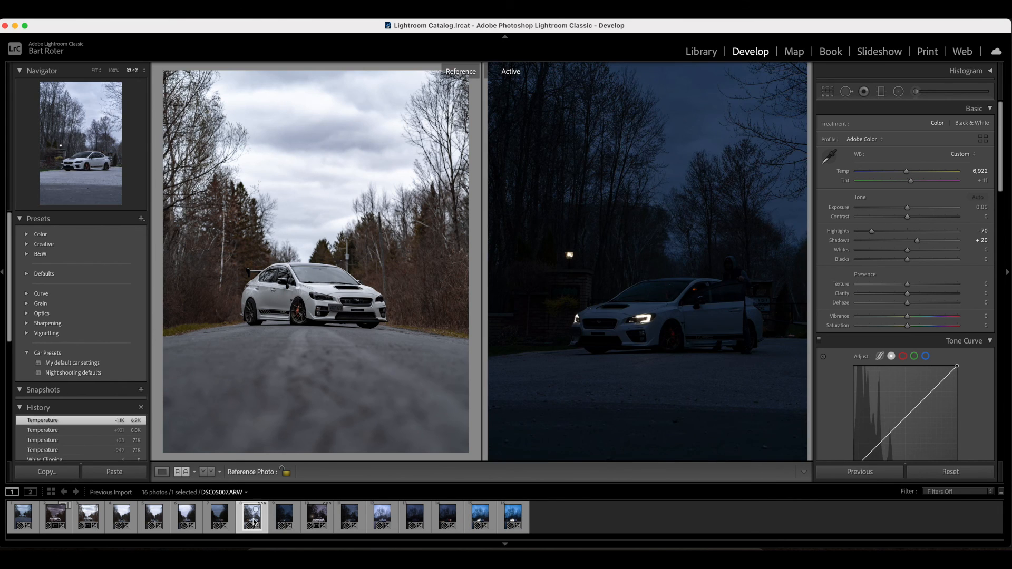
left_click(323, 516)
left_click_drag(254, 515, 286, 408)
Copy the composite's crop onto the matching daylight shot and compare both photos in Reference view
left_click(162, 472)
key("super+shift+c")
key("Return")
left_click(252, 516)
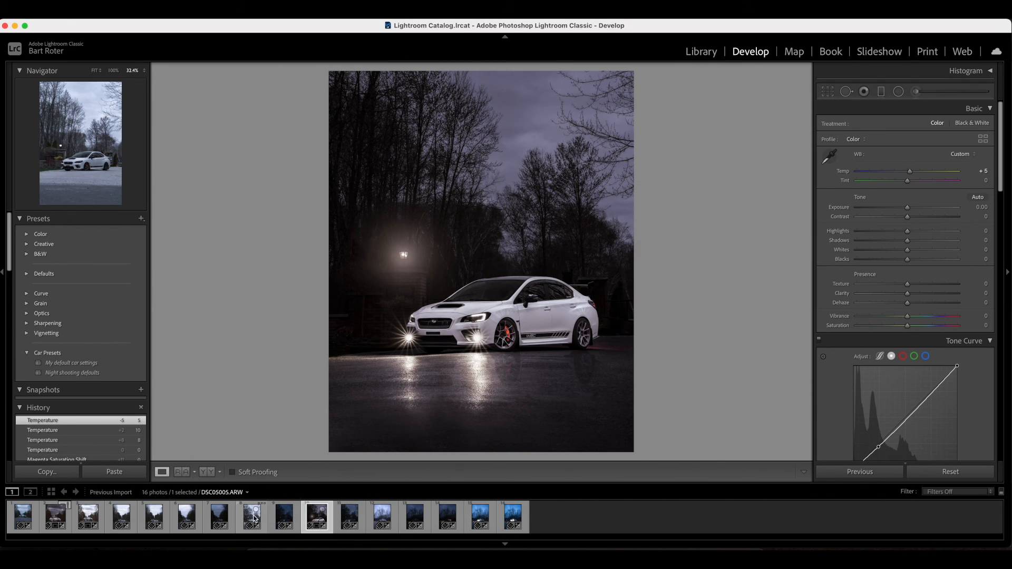
key("super+shift+v")
left_click(317, 516)
key("shift+r")
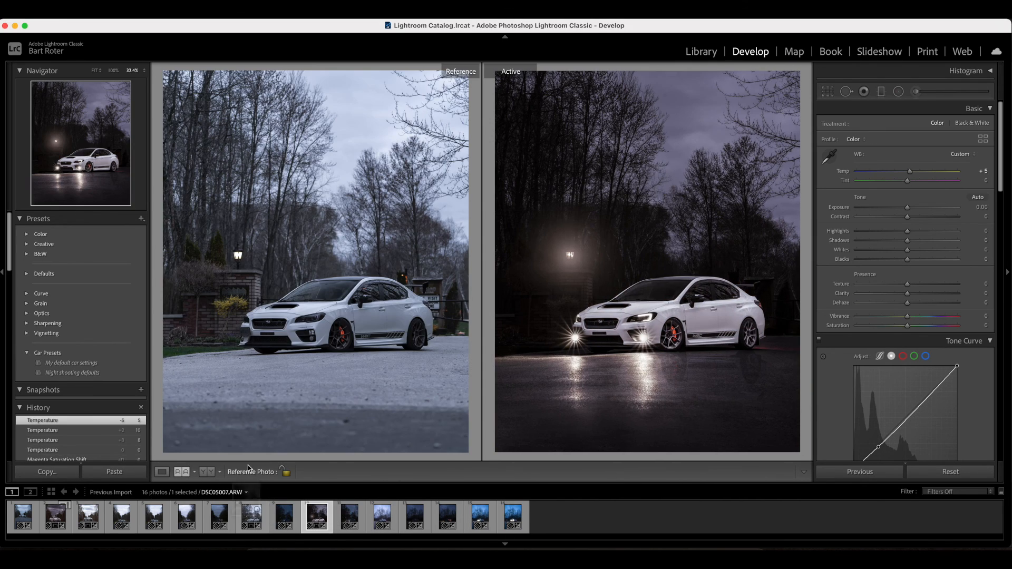